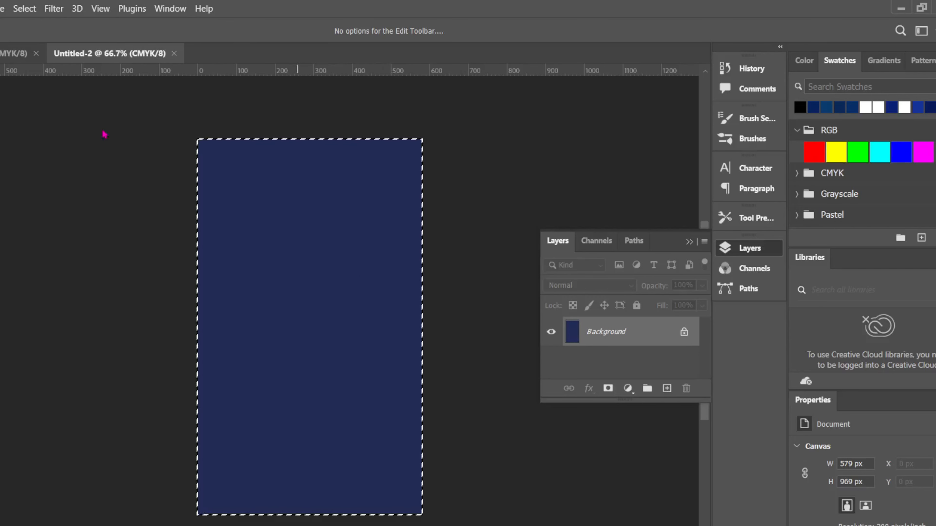
Step: Paste the navy rectangle, put guides on its four edges, then delete it
{"action": "left_click", "coordinate": [15, 53]}
{"action": "key", "text": "ctrl+v"}
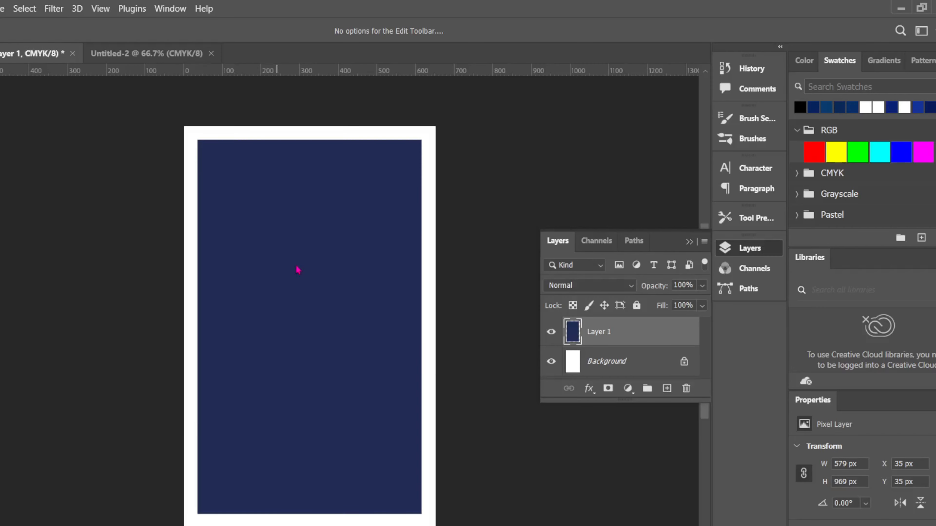
{"action": "left_click_drag", "start_coordinate": [305, 68], "coordinate": [313, 140]}
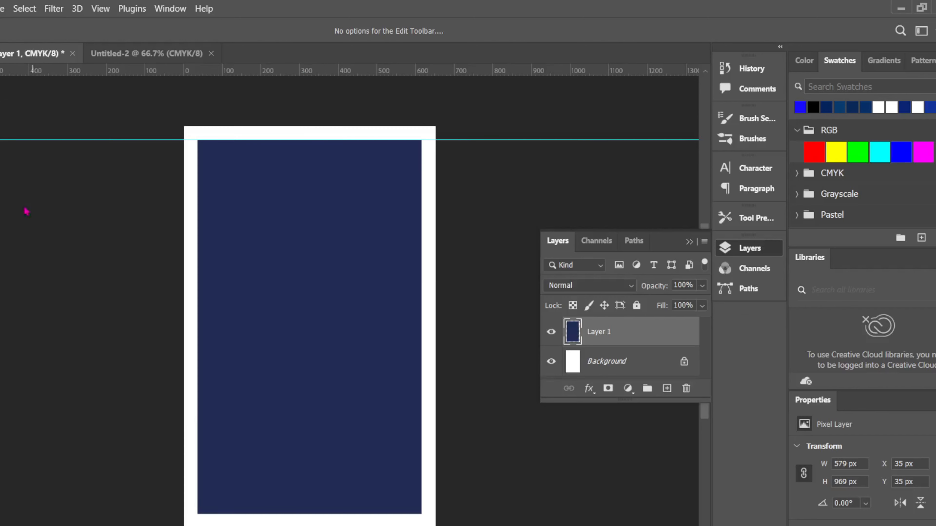
{"action": "left_click_drag", "start_coordinate": [2, 207], "coordinate": [197, 224]}
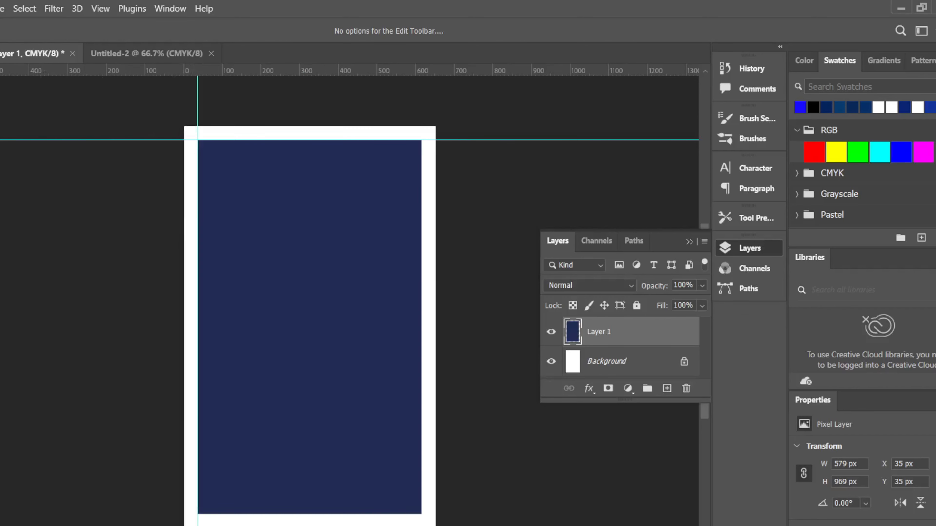
{"action": "left_click_drag", "start_coordinate": [1, 236], "coordinate": [421, 259]}
{"action": "left_click_drag", "start_coordinate": [282, 70], "coordinate": [311, 503]}
{"action": "key", "text": "Delete"}
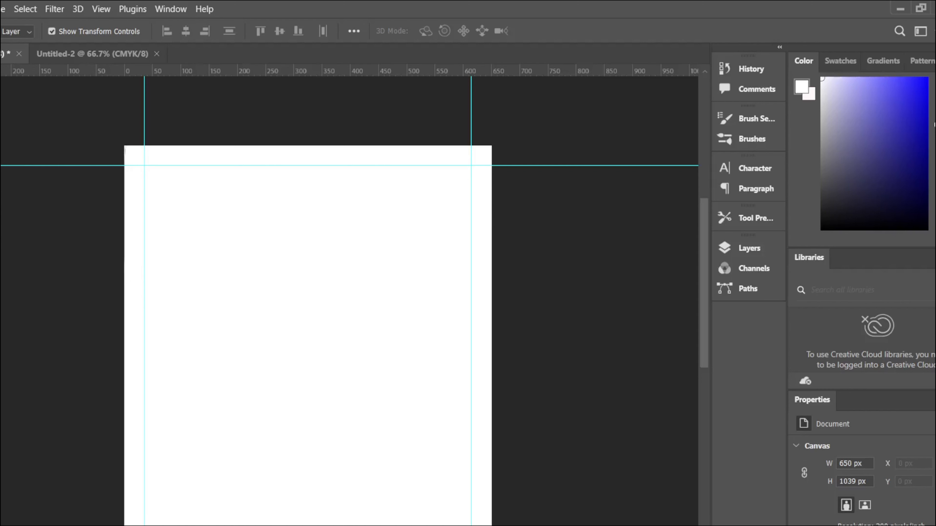
Step: Draw the wave shape across the top of the card with the Pen tool
{"action": "key", "text": "p"}
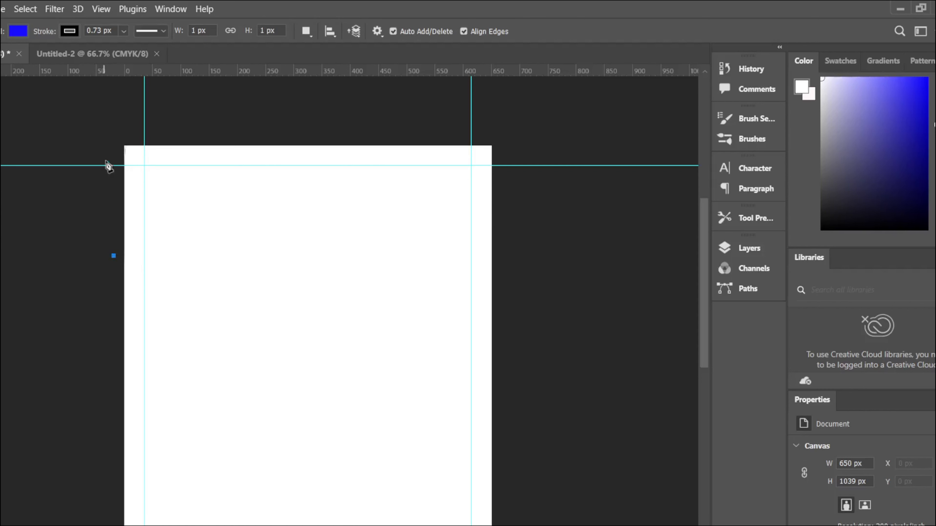
{"action": "left_click", "coordinate": [107, 166]}
{"action": "left_click_drag", "start_coordinate": [215, 244], "coordinate": [260, 258]}
{"action": "left_click_drag", "start_coordinate": [500, 279], "coordinate": [574, 263]}
{"action": "left_click", "coordinate": [523, 139]}
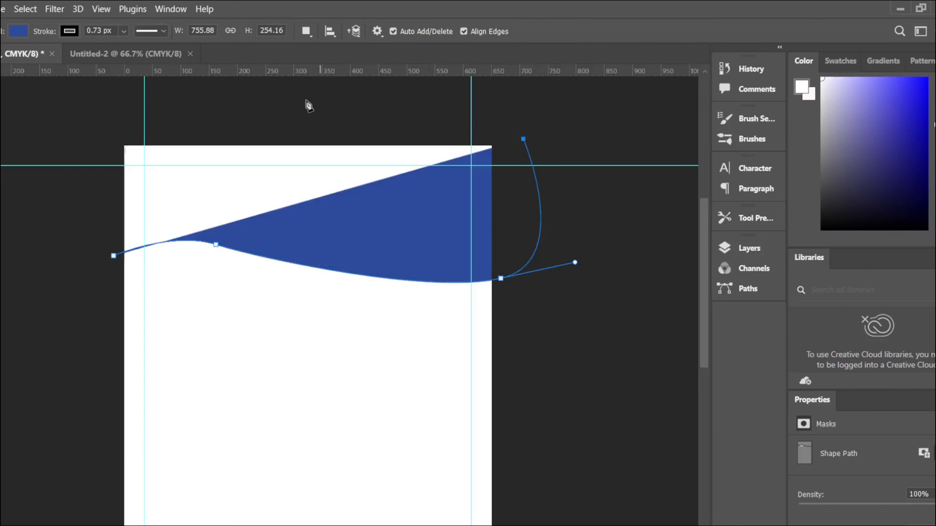
{"action": "left_click", "coordinate": [103, 110]}
{"action": "left_click", "coordinate": [114, 255]}
{"action": "left_click_drag", "start_coordinate": [500, 278], "coordinate": [503, 309]}
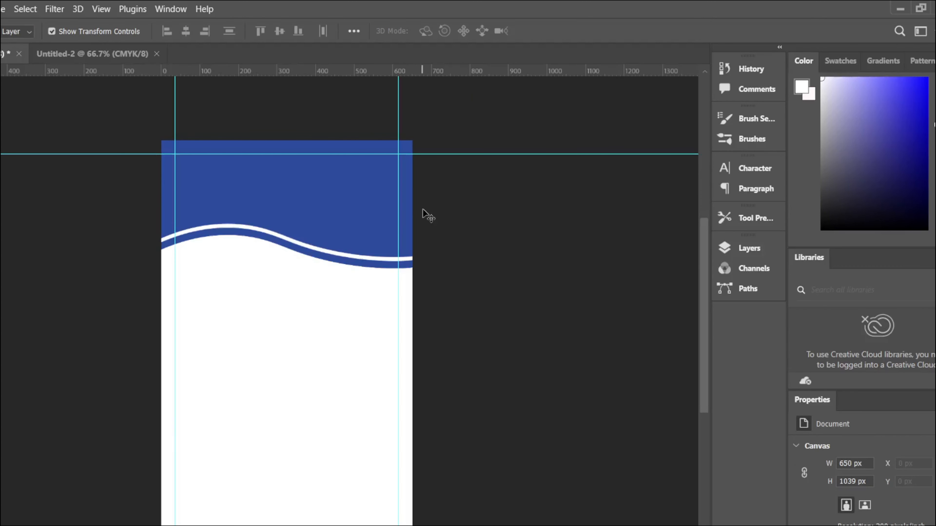
Step: Recolour Shape 1 to bright red ff0101
{"action": "left_click", "coordinate": [319, 258]}
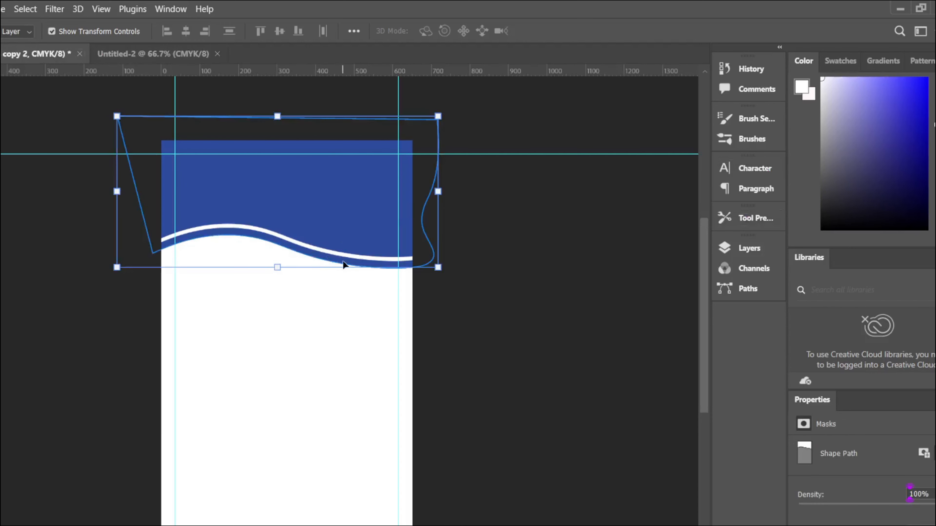
{"action": "left_click", "coordinate": [749, 248]}
{"action": "scroll", "coordinate": [608, 343], "scroll_direction": "down", "scroll_amount": 3}
{"action": "scroll", "coordinate": [626, 359], "scroll_direction": "down", "scroll_amount": 2}
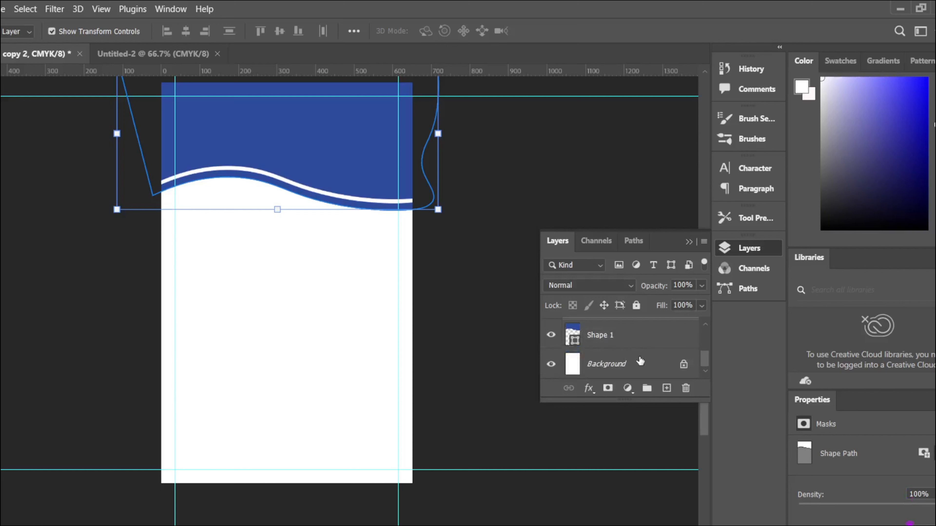
{"action": "double_click", "coordinate": [573, 335]}
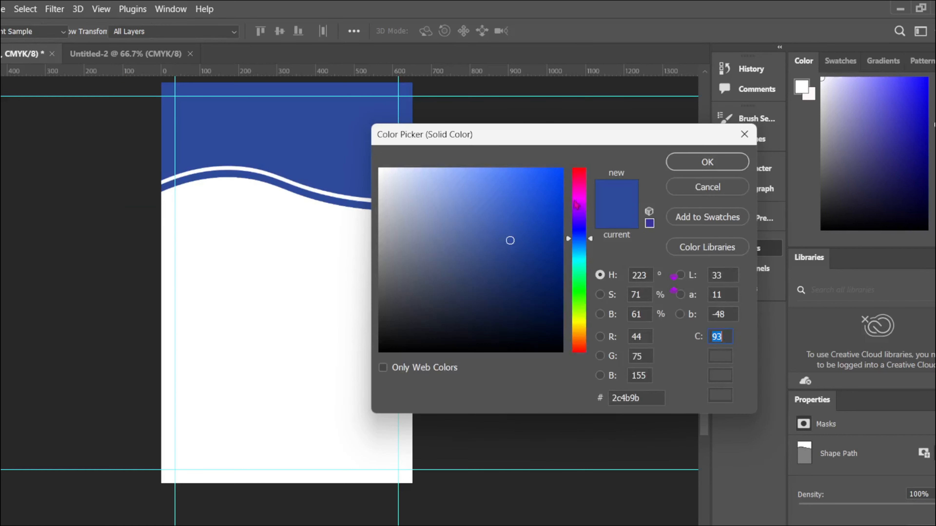
{"action": "left_click_drag", "start_coordinate": [576, 205], "coordinate": [578, 169]}
{"action": "left_click_drag", "start_coordinate": [537, 187], "coordinate": [627, 163]}
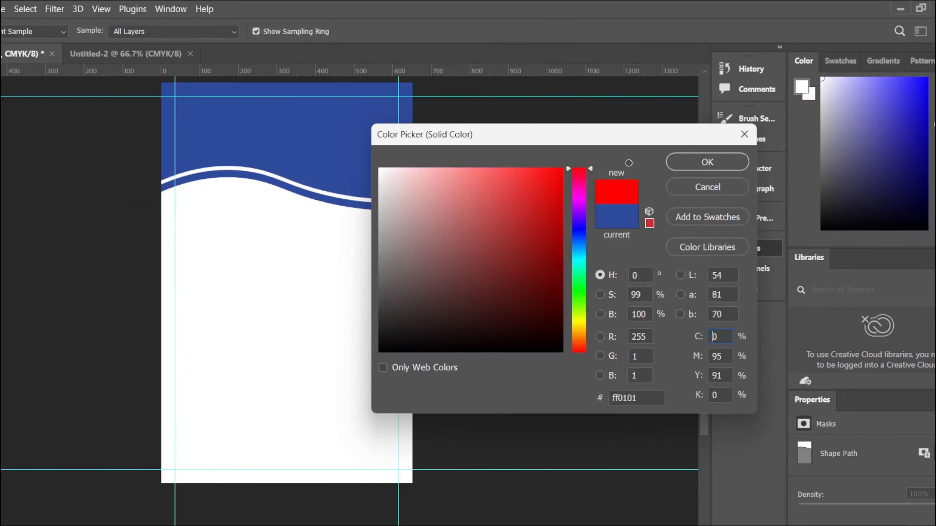
{"action": "left_click", "coordinate": [709, 162]}
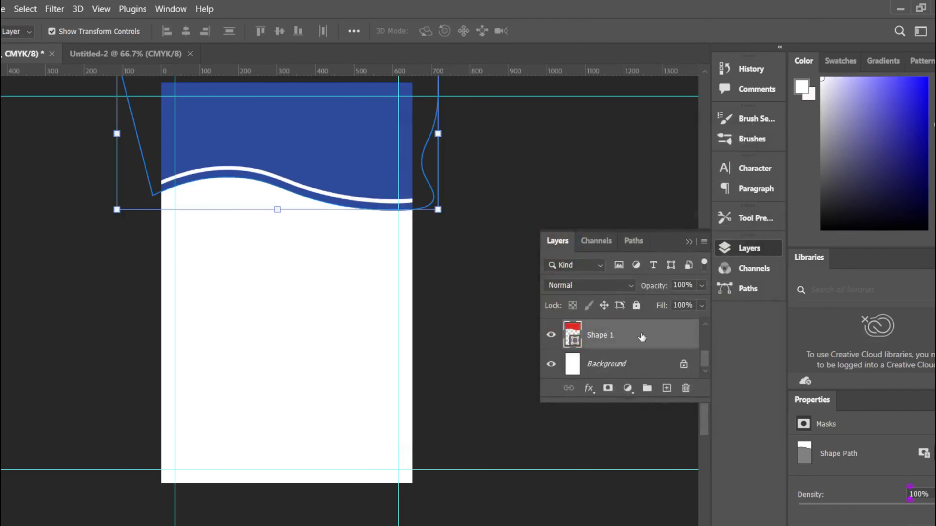
Step: Delete the Shape 1 copy 2 layer
{"action": "scroll", "coordinate": [619, 331], "scroll_direction": "up", "scroll_amount": 2}
{"action": "scroll", "coordinate": [623, 354], "scroll_direction": "down", "scroll_amount": 1}
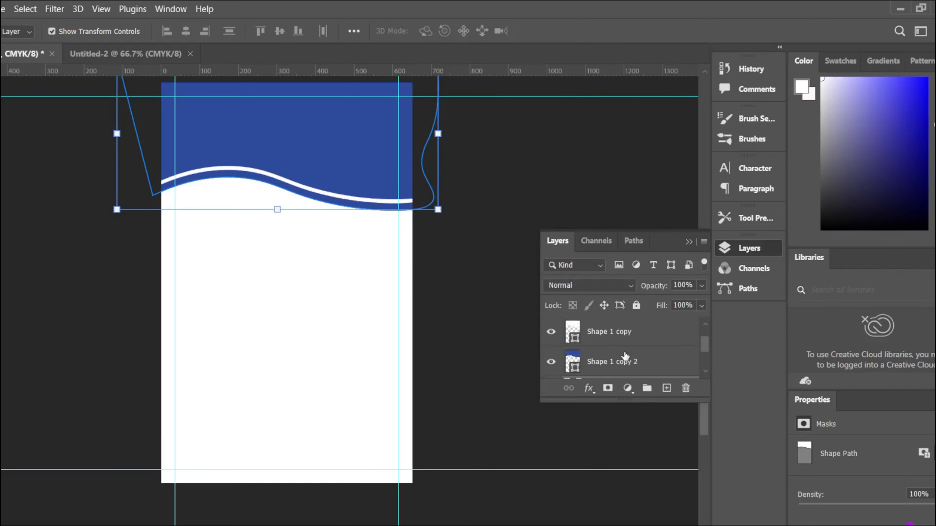
{"action": "left_click", "coordinate": [584, 330]}
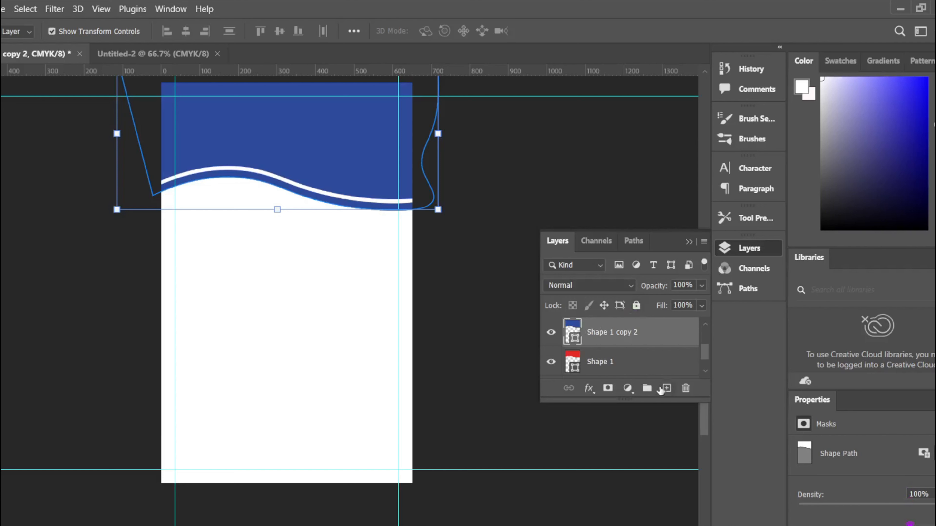
{"action": "left_click", "coordinate": [686, 389]}
{"action": "left_click", "coordinate": [393, 244]}
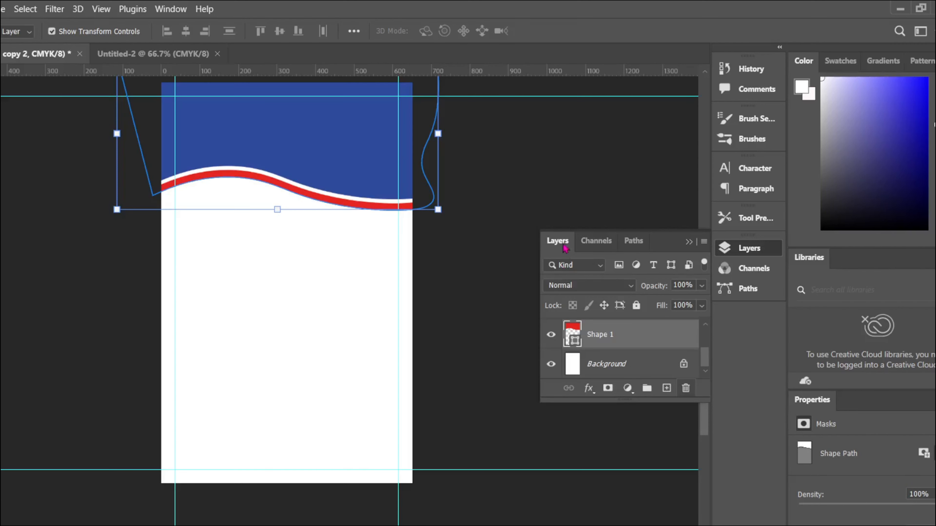
{"action": "left_click", "coordinate": [689, 242]}
{"action": "left_click", "coordinate": [577, 258]}
{"action": "scroll", "coordinate": [483, 325], "scroll_direction": "up", "scroll_amount": 2}
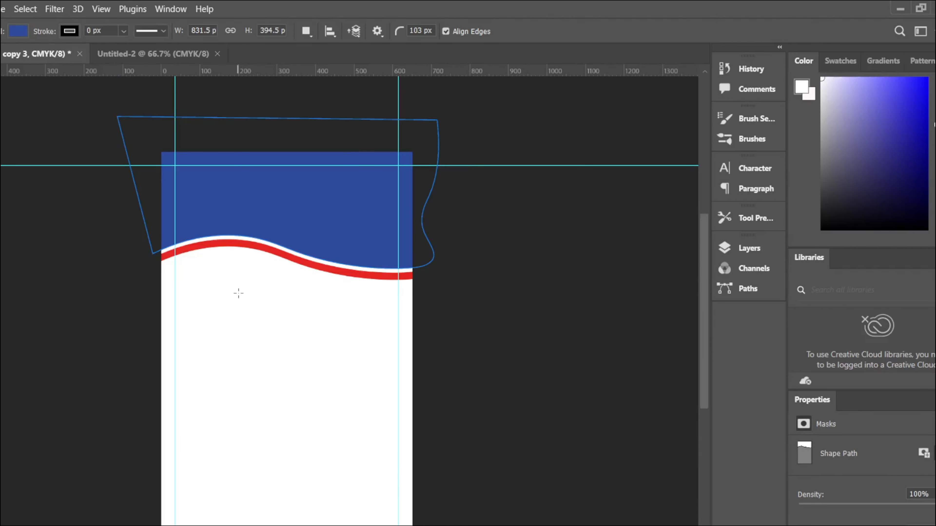
Step: Draw a rectangle below the header and set its corner radius to 0
{"action": "left_click_drag", "start_coordinate": [238, 293], "coordinate": [333, 408]}
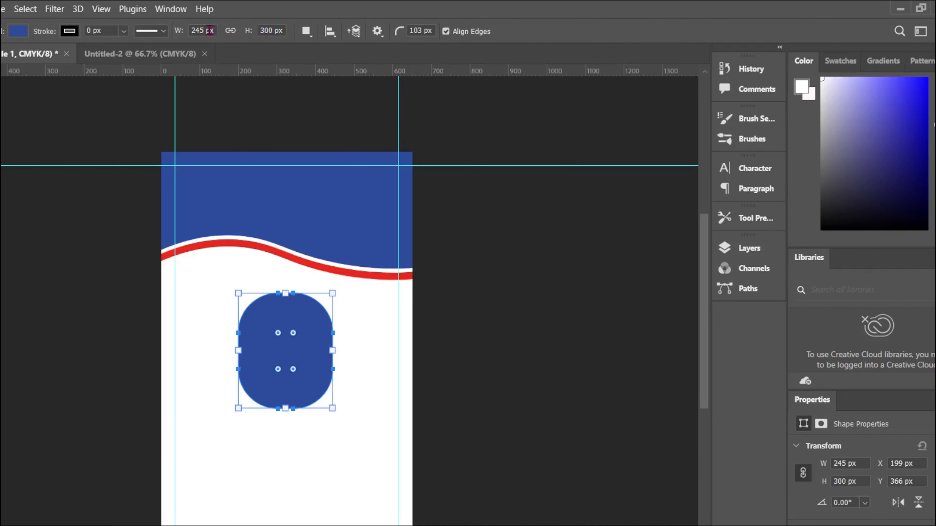
{"action": "left_click", "coordinate": [394, 30]}
{"action": "left_click_drag", "start_coordinate": [294, 334], "coordinate": [318, 298]}
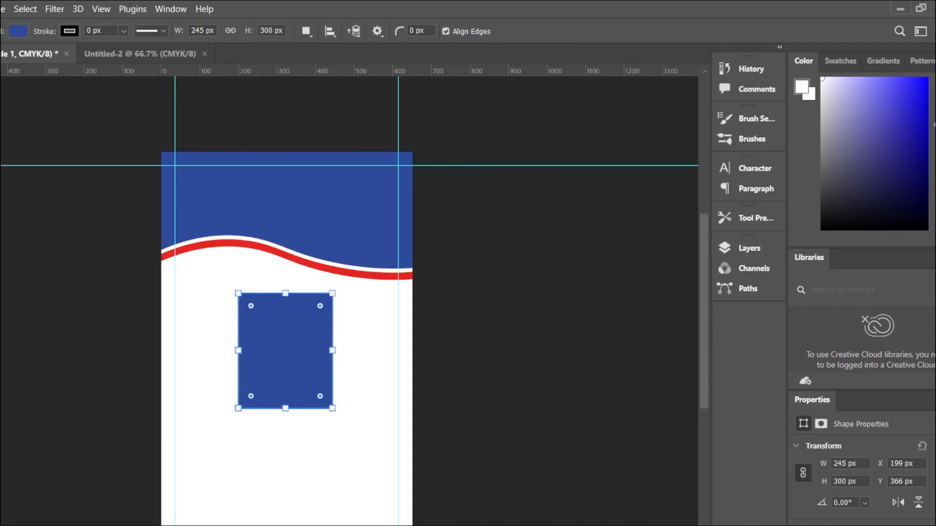
Step: Shrink the rectangle to a roughly 192×195 px square and centre it
{"action": "key", "text": "v"}
{"action": "left_click_drag", "start_coordinate": [334, 410], "coordinate": [299, 369]}
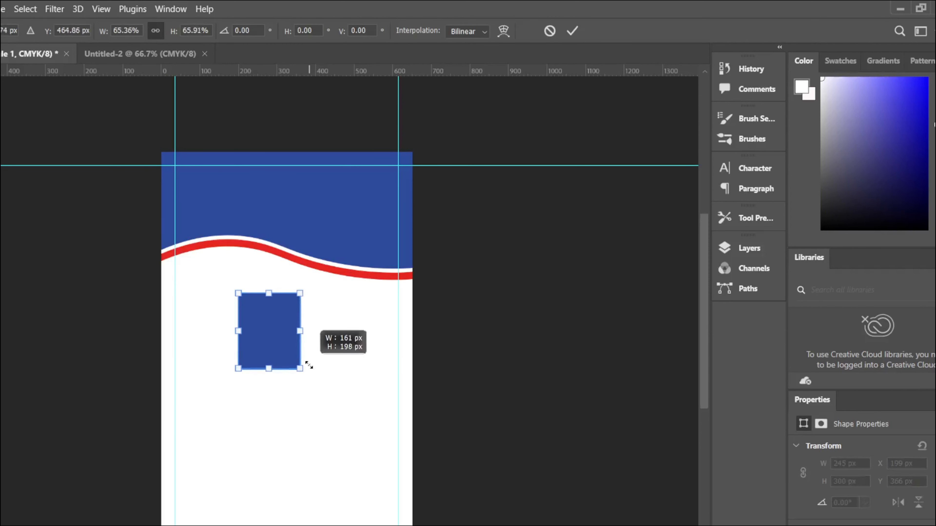
{"action": "left_click_drag", "start_coordinate": [276, 321], "coordinate": [288, 328]}
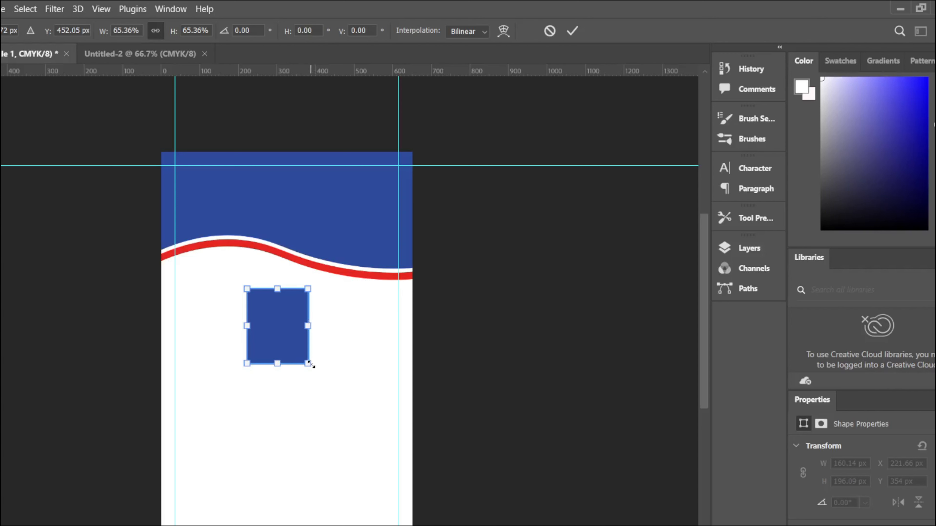
{"action": "mouse_move", "coordinate": [310, 364]}
{"action": "left_mouse_down"}
{"action": "mouse_move", "coordinate": [328, 378]}
{"action": "mouse_move", "coordinate": [322, 364]}
{"action": "left_mouse_up"}
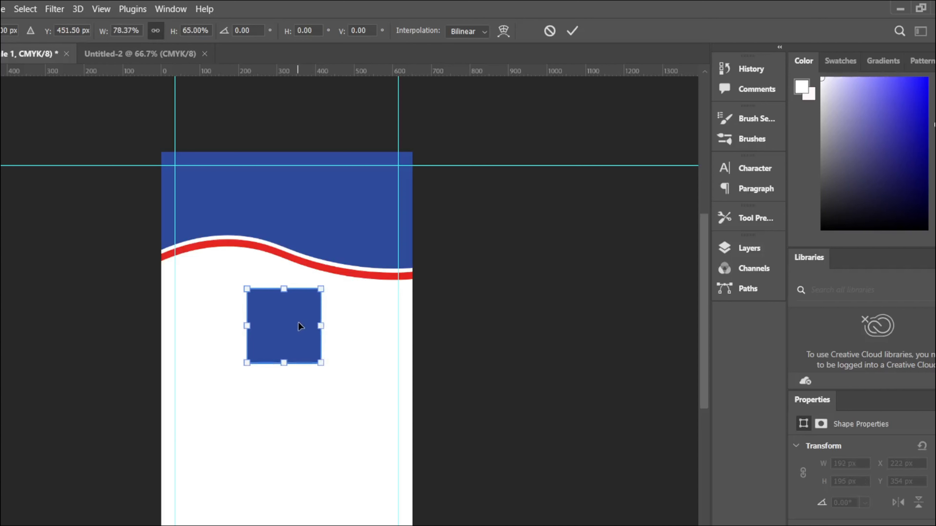
{"action": "left_click_drag", "start_coordinate": [301, 326], "coordinate": [303, 326]}
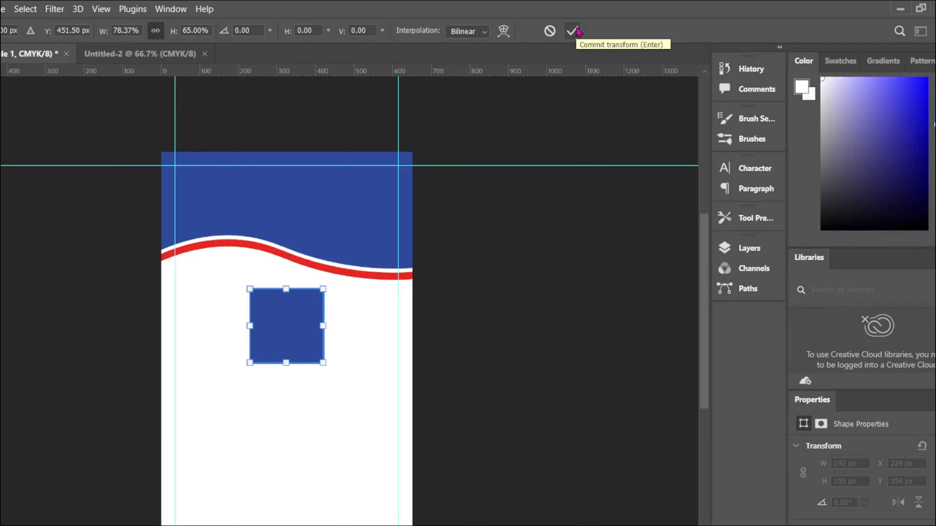
{"action": "key", "text": "Return"}
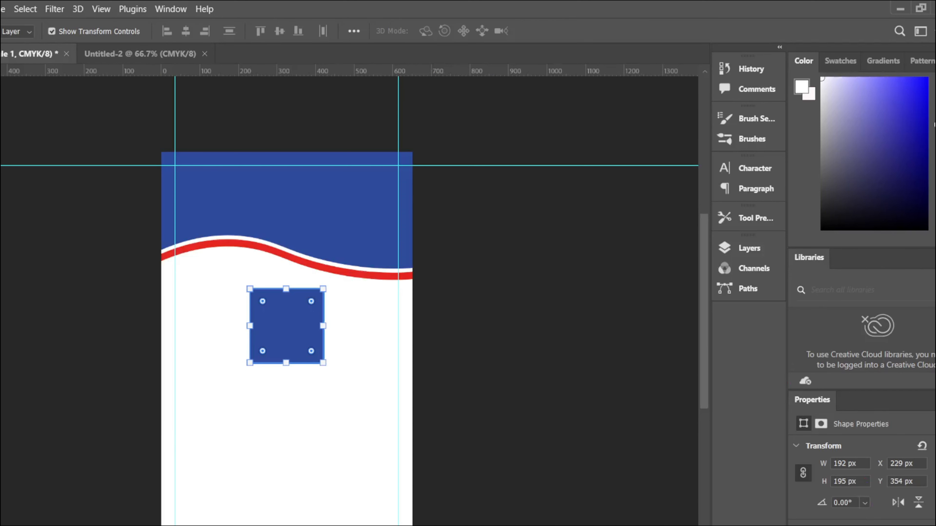
Step: Set the square's fill to None so only its outline shows
{"action": "left_click", "coordinate": [821, 525]}
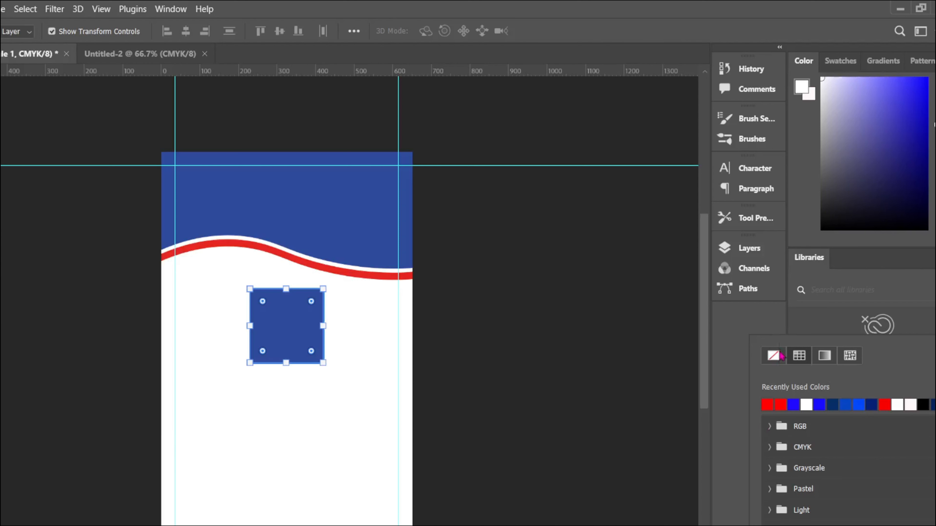
{"action": "left_click", "coordinate": [773, 356]}
{"action": "left_click", "coordinate": [595, 362]}
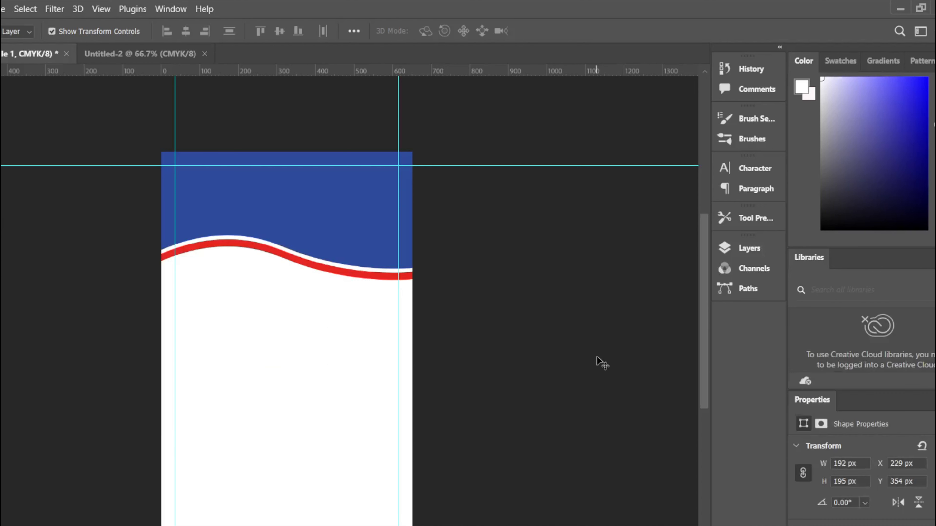
{"action": "left_click", "coordinate": [279, 327]}
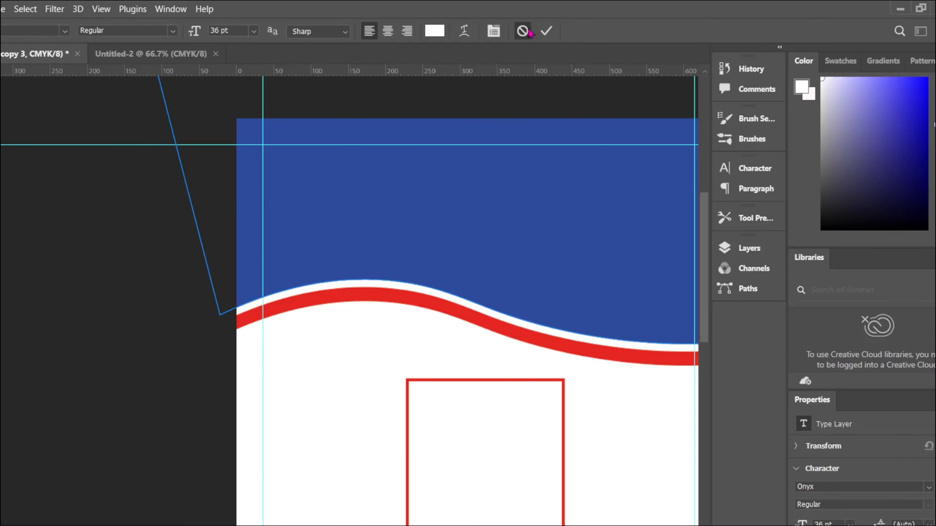
Step: Try a header text box at 24 pt, then 18 pt, and discard it
{"action": "left_click", "coordinate": [318, 183]}
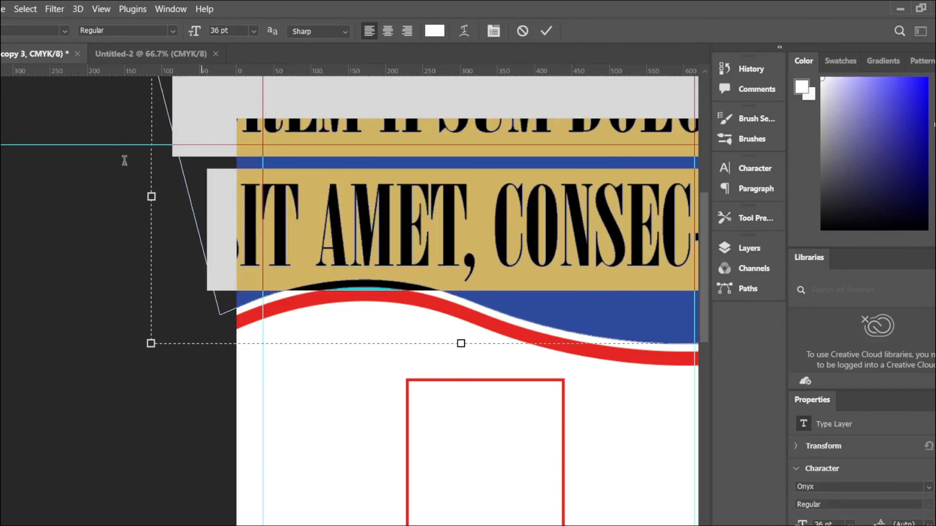
{"action": "left_click", "coordinate": [253, 30]}
{"action": "left_click", "coordinate": [226, 153]}
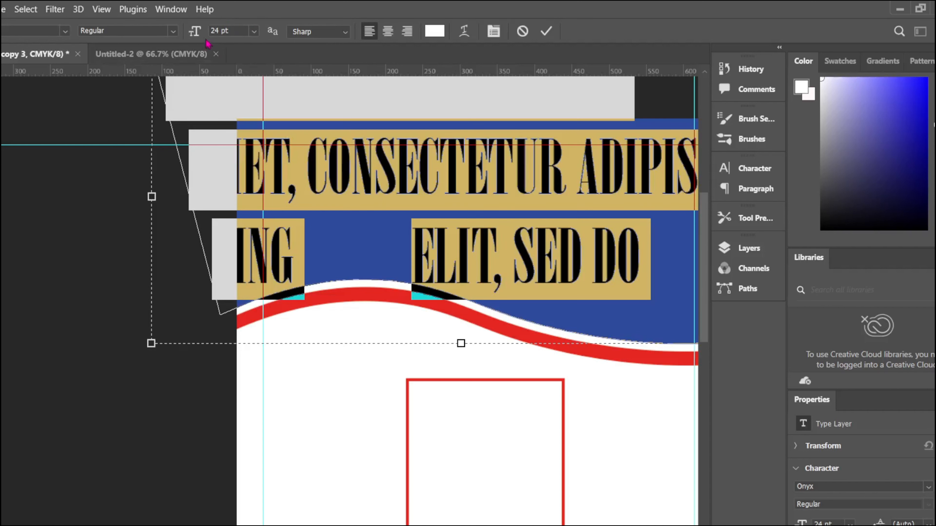
{"action": "left_click", "coordinate": [255, 32]}
{"action": "left_click", "coordinate": [227, 139]}
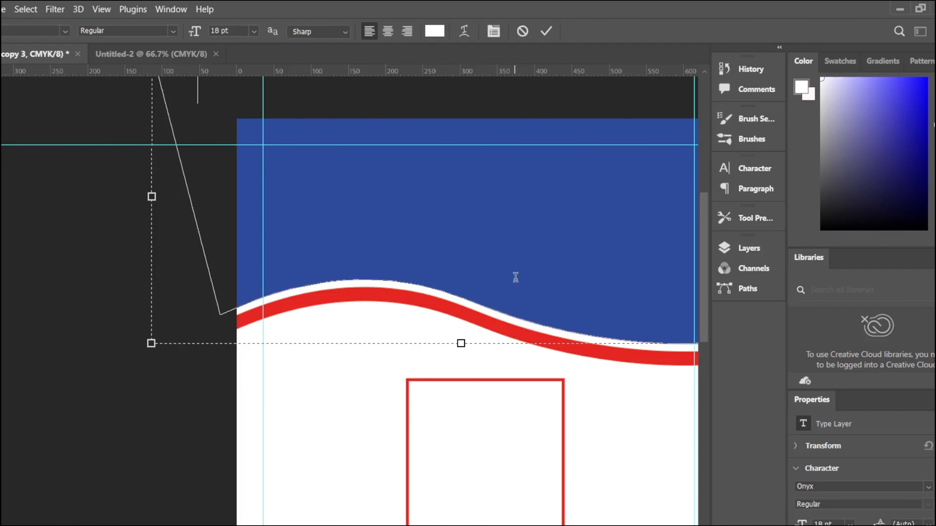
{"action": "left_click_drag", "start_coordinate": [151, 345], "coordinate": [255, 237]}
{"action": "key", "text": "ctrl+z"}
{"action": "left_click", "coordinate": [522, 31]}
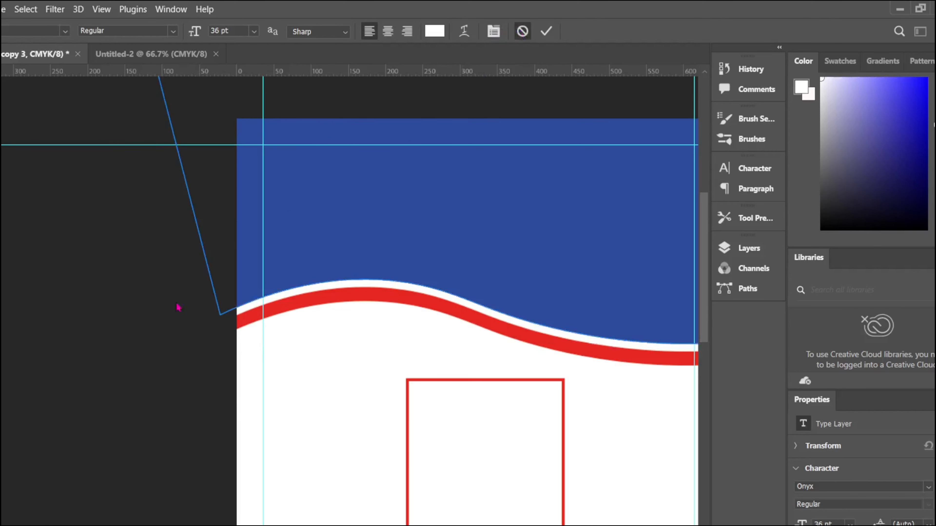
Step: Place LOREM IPSUM placeholder text and move it into the blue header
{"action": "left_click", "coordinate": [163, 314]}
{"action": "left_click", "coordinate": [1, 70]}
{"action": "left_click_drag", "start_coordinate": [308, 243], "coordinate": [435, 174]}
Step: Replace the placeholder with the KALIKA SECONDARY SCHOOL title at 16 pt
{"action": "double_click", "coordinate": [481, 204]}
{"action": "key", "text": "ctrl+a"}
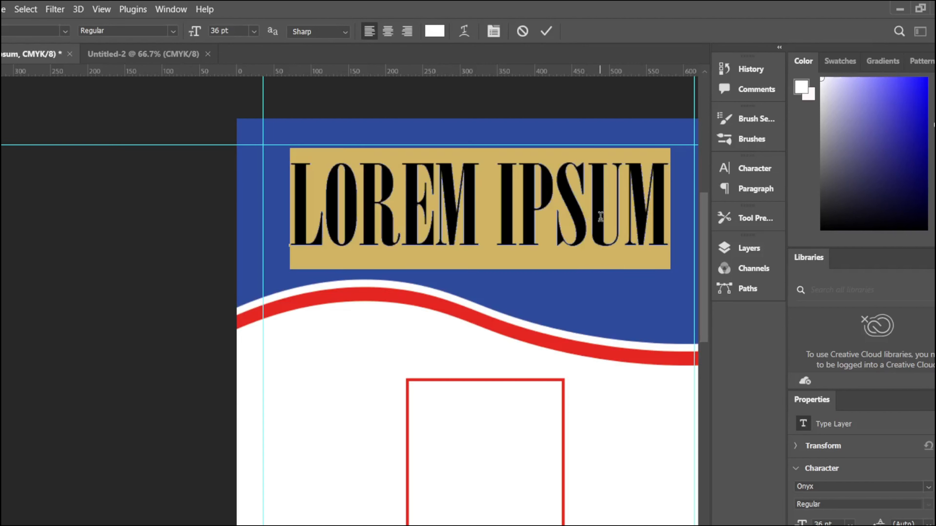
{"action": "type", "text": "KALIKA SC"}
{"action": "key", "text": "BackSpace"}
{"action": "type", "text": "E"}
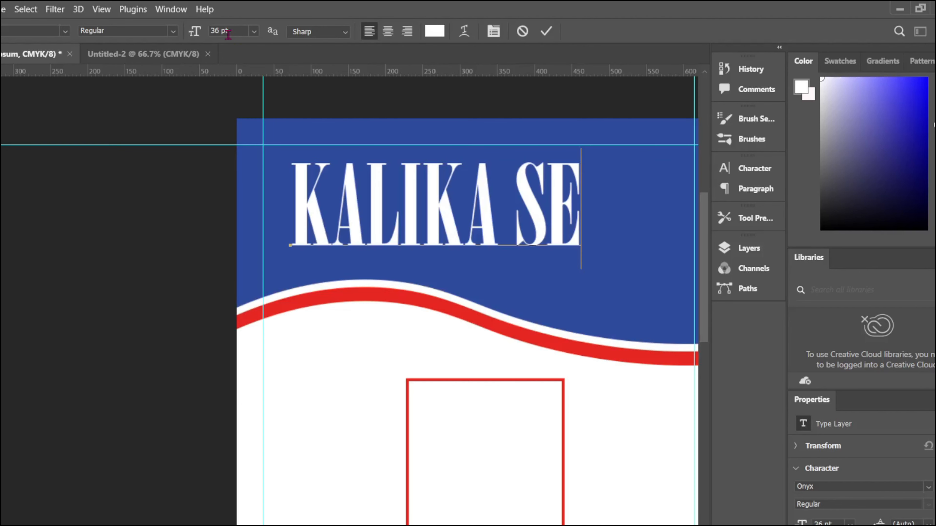
{"action": "left_click", "coordinate": [254, 31]}
{"action": "left_click", "coordinate": [240, 141]}
{"action": "type", "text": "C"}
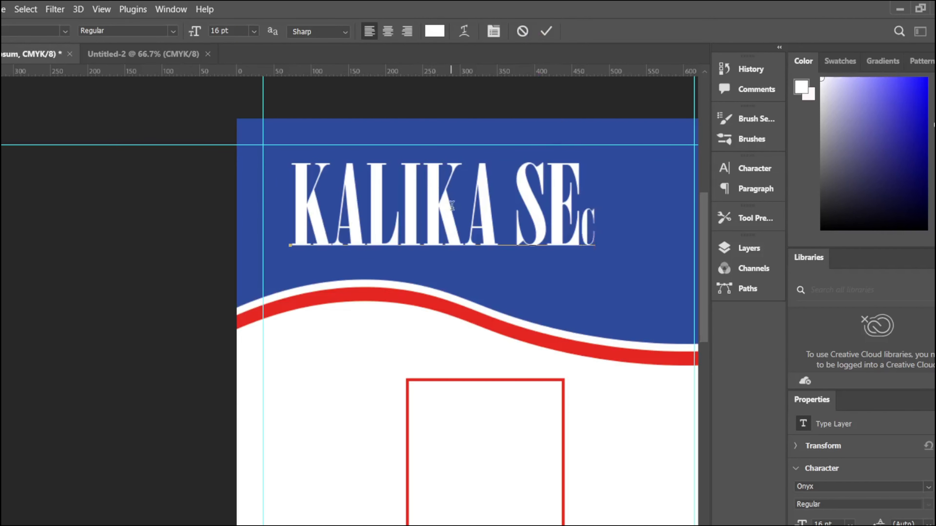
{"action": "key", "text": "BackSpace"}
{"action": "key", "text": "BackSpace"}
{"action": "type", "text": "ECOND"}
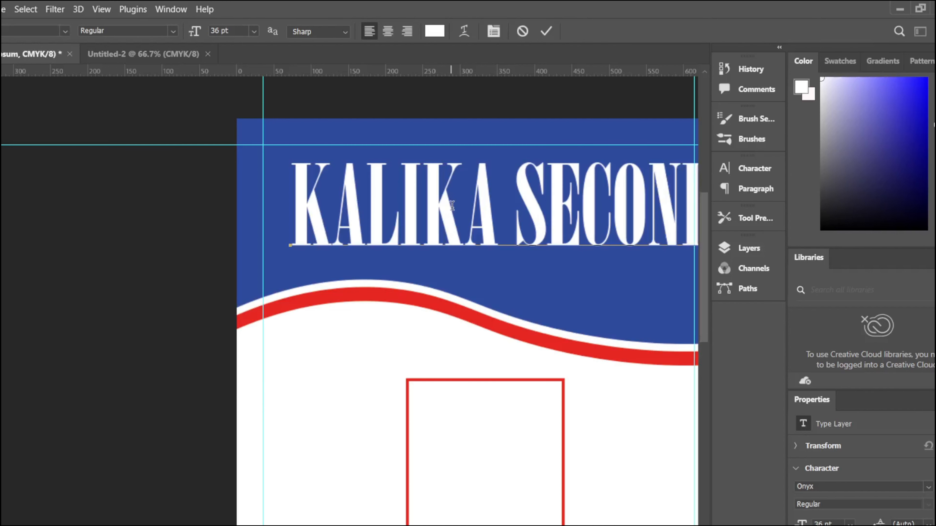
{"action": "left_click", "coordinate": [547, 31]}
Step: Scale the title down and position it within the blue header
{"action": "key", "text": "ctrl+t"}
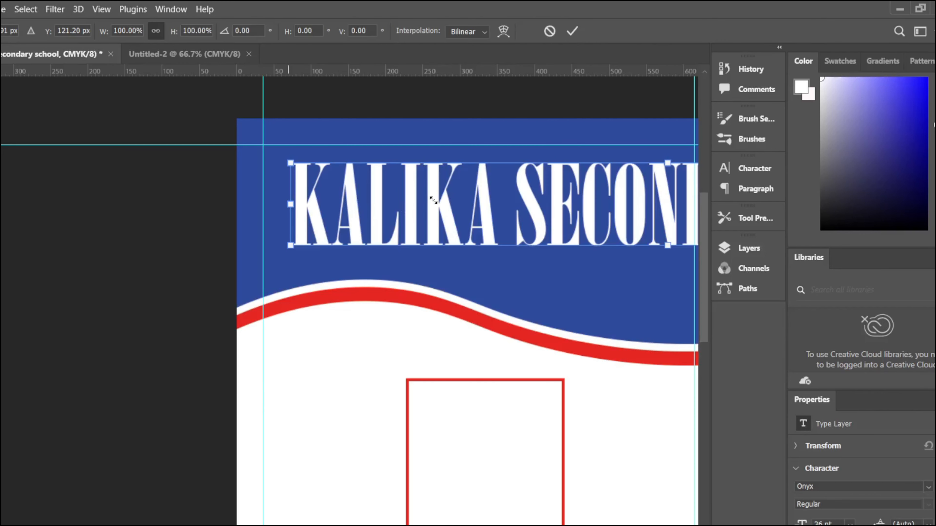
{"action": "left_click_drag", "start_coordinate": [291, 149], "coordinate": [469, 177]}
{"action": "left_click_drag", "start_coordinate": [553, 219], "coordinate": [365, 188]}
{"action": "left_click_drag", "start_coordinate": [280, 144], "coordinate": [506, 182]}
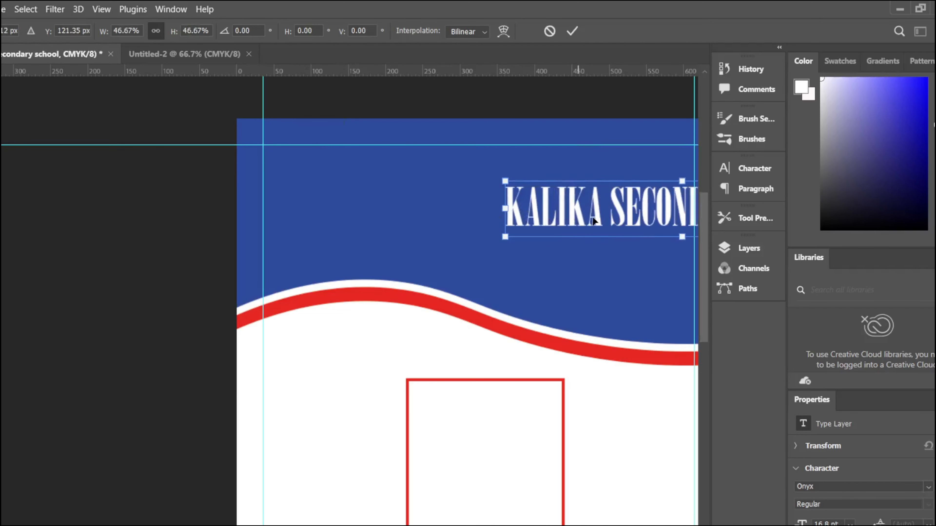
{"action": "left_click_drag", "start_coordinate": [593, 221], "coordinate": [394, 195]}
{"action": "key", "text": "Return"}
{"action": "left_click_drag", "start_coordinate": [548, 192], "coordinate": [546, 188]}
Step: Set the title font to Elephant after trying Gill Sans Ultra Bold
{"action": "left_click", "coordinate": [753, 169]}
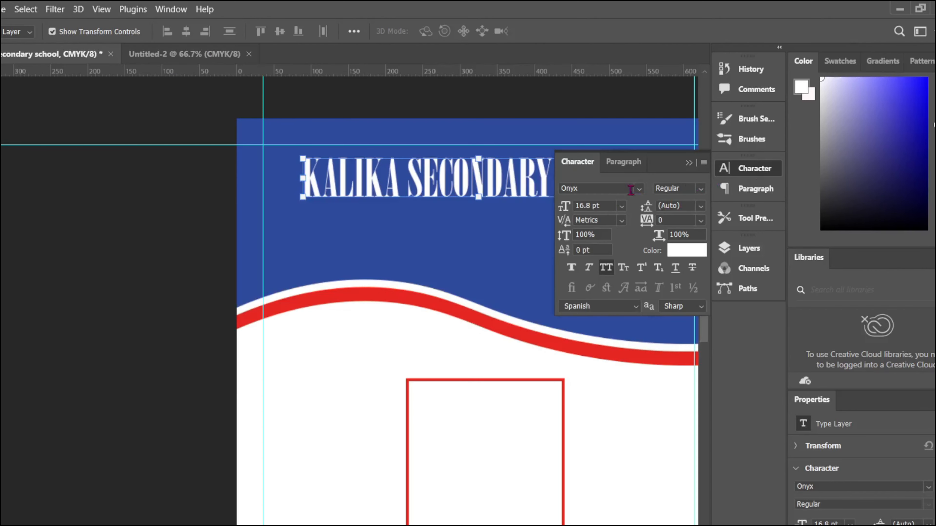
{"action": "left_click", "coordinate": [640, 188]}
{"action": "left_click", "coordinate": [609, 271]}
{"action": "left_click", "coordinate": [753, 268]}
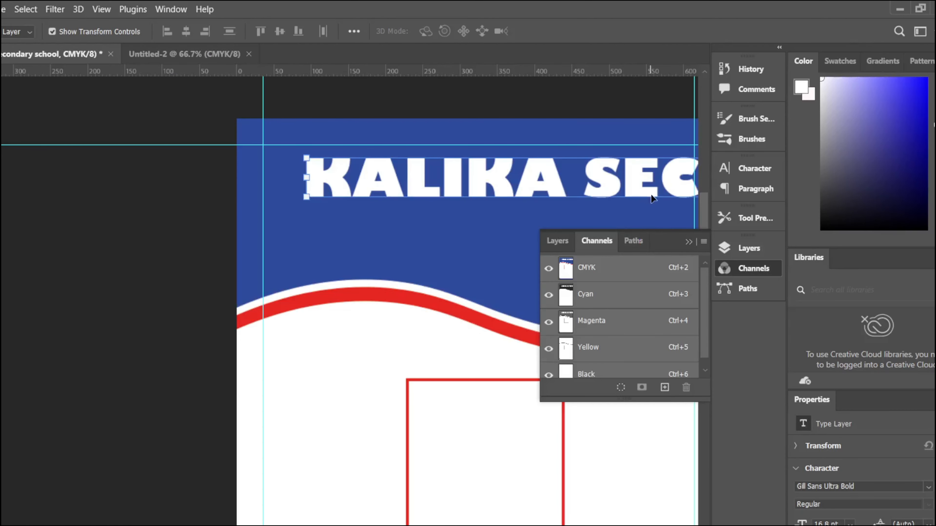
{"action": "key", "text": "ctrl+z"}
{"action": "left_click", "coordinate": [753, 169]}
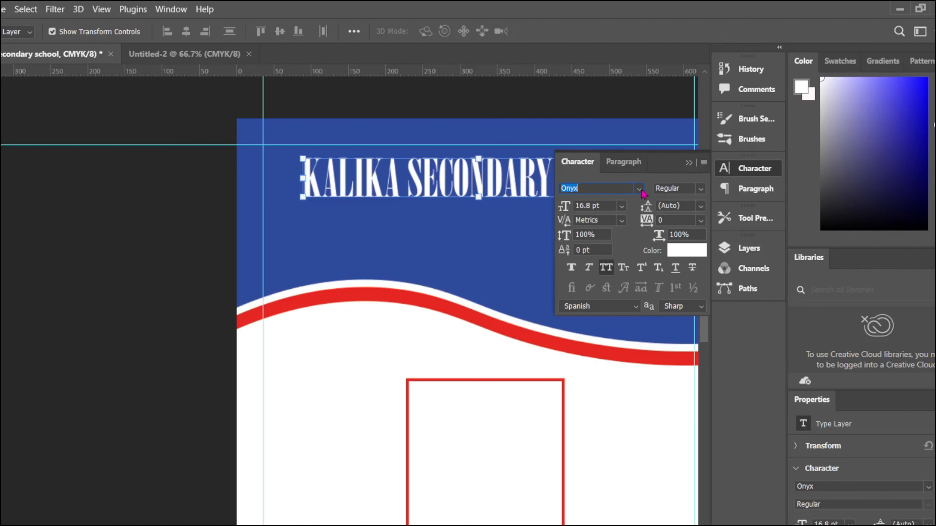
{"action": "left_click", "coordinate": [639, 189]}
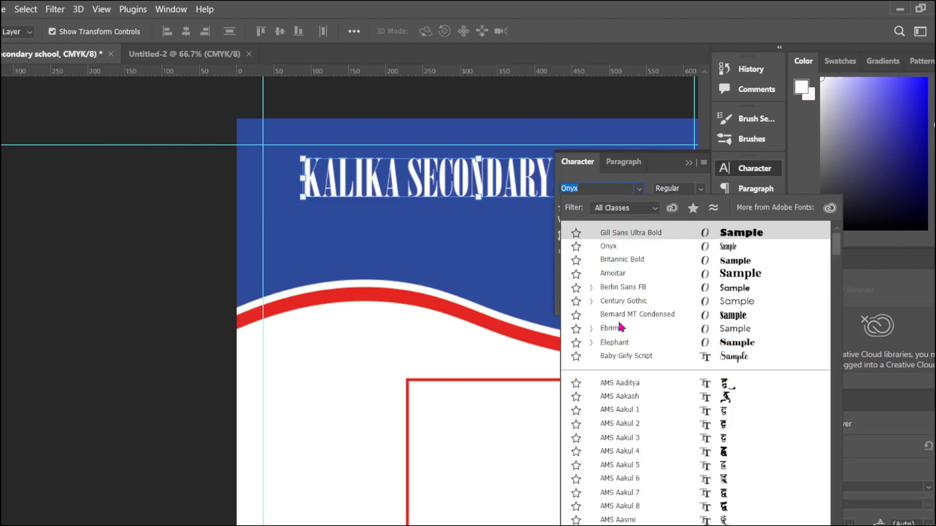
{"action": "left_click", "coordinate": [626, 343]}
Step: Shrink the Elephant title further and align it to the guides across the header
{"action": "left_click_drag", "start_coordinate": [367, 165], "coordinate": [211, 164]}
{"action": "left_click_drag", "start_coordinate": [151, 144], "coordinate": [395, 160]}
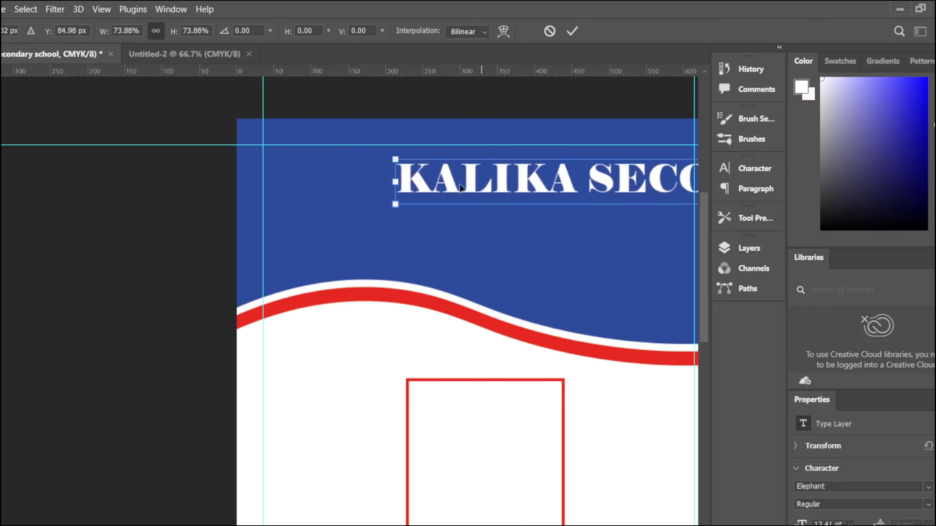
{"action": "left_click_drag", "start_coordinate": [480, 182], "coordinate": [349, 167]}
{"action": "left_click_drag", "start_coordinate": [262, 144], "coordinate": [511, 161]}
{"action": "left_click_drag", "start_coordinate": [597, 179], "coordinate": [357, 174]}
{"action": "left_click_drag", "start_coordinate": [263, 161], "coordinate": [359, 164]}
{"action": "left_click_drag", "start_coordinate": [481, 178], "coordinate": [430, 176]}
Step: Apply the title resize and lock the blue wave and Shape 1 copy layers
{"action": "left_click", "coordinate": [572, 31]}
{"action": "left_click", "coordinate": [504, 242]}
{"action": "left_click", "coordinate": [182, 247]}
{"action": "left_click", "coordinate": [749, 248]}
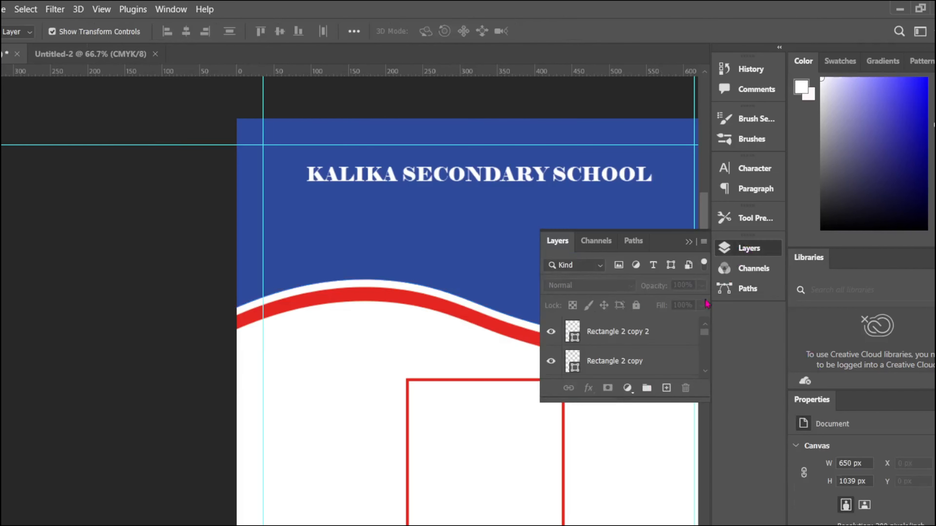
{"action": "left_click", "coordinate": [650, 339]}
{"action": "left_click", "coordinate": [469, 266]}
{"action": "left_click", "coordinate": [635, 305]}
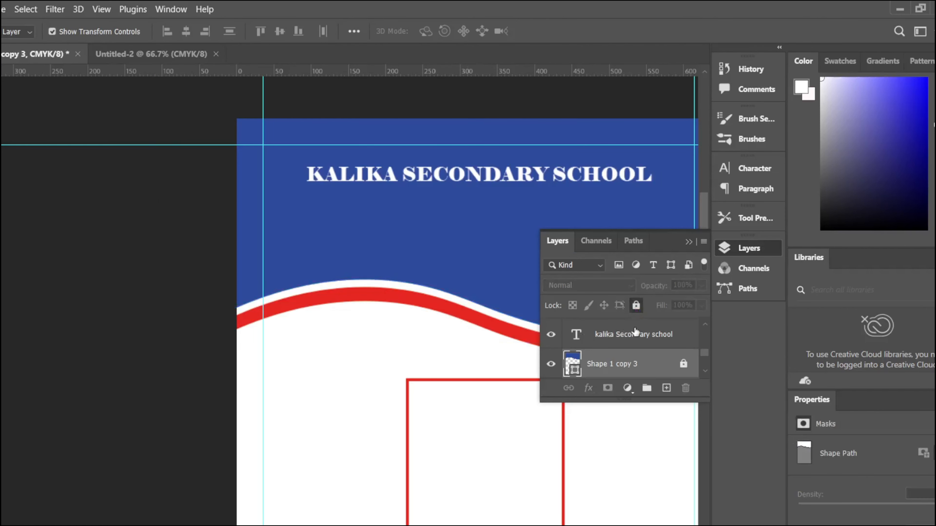
{"action": "scroll", "coordinate": [635, 339], "scroll_direction": "down", "scroll_amount": 2}
{"action": "left_click", "coordinate": [635, 338]}
{"action": "left_click", "coordinate": [636, 305]}
{"action": "left_click", "coordinate": [626, 364]}
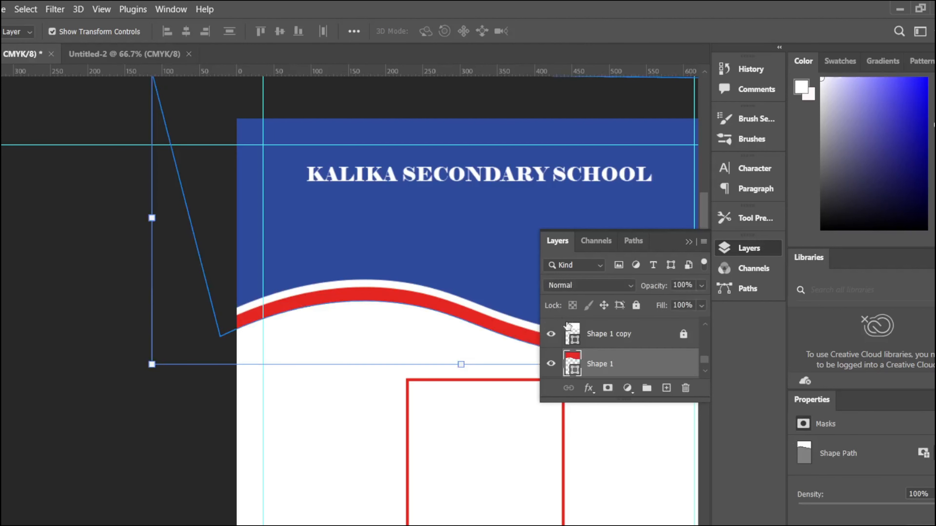
Step: Duplicate the title just below itself and clear the copy's text
{"action": "left_click", "coordinate": [471, 177]}
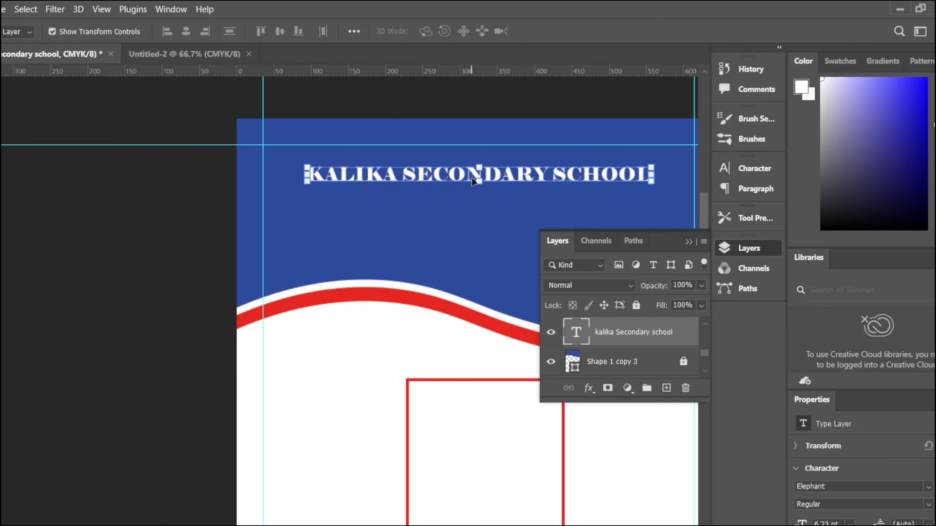
{"action": "left_click_drag", "start_coordinate": [472, 177], "coordinate": [474, 198]}
{"action": "double_click", "coordinate": [474, 197]}
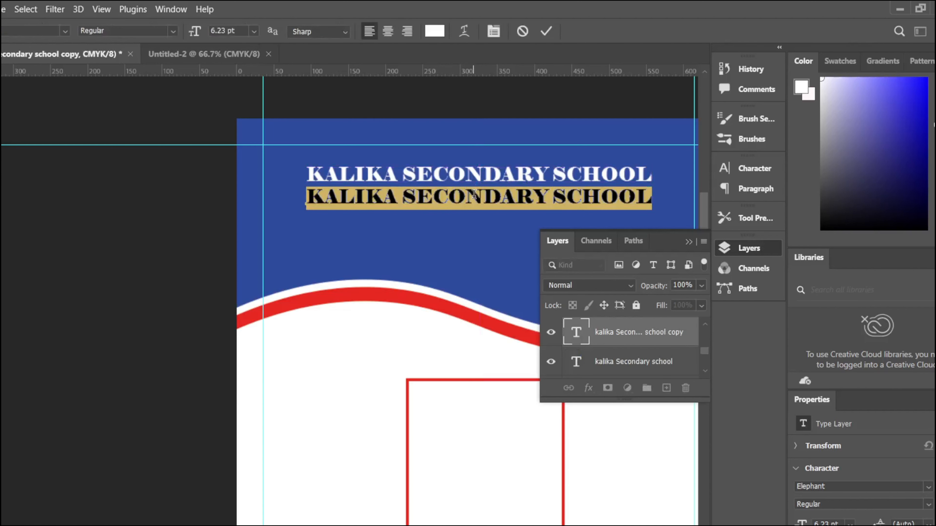
{"action": "type", "text": "shailung"}
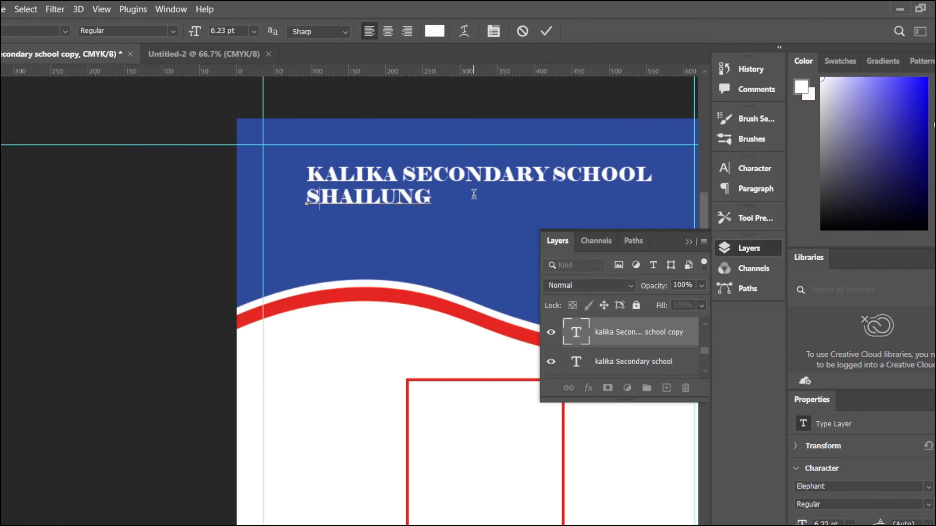
{"action": "key", "text": "ctrl+a"}
{"action": "key", "text": "BackSpace"}
Step: Set the second line's font to Century Gothic after trying Nexa Heavy and Berlin Sans FB
{"action": "left_click", "coordinate": [726, 170]}
{"action": "left_click", "coordinate": [631, 188]}
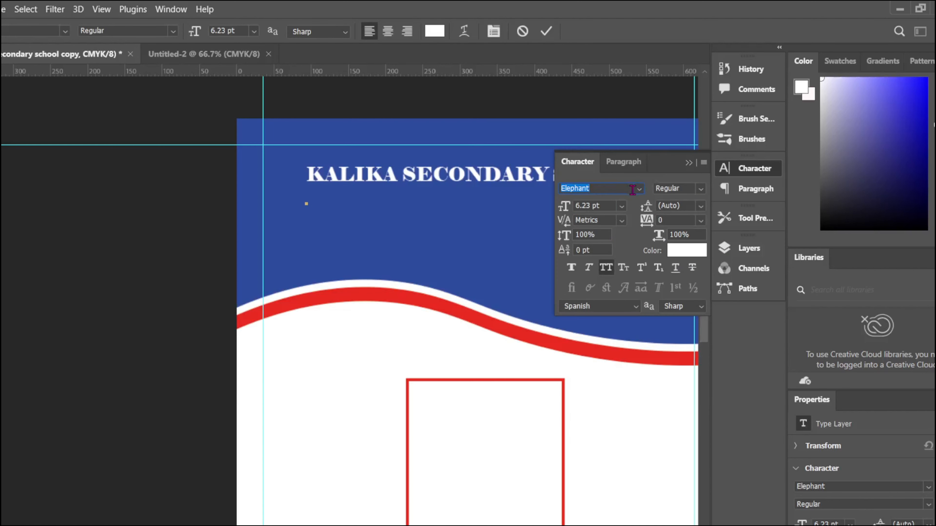
{"action": "type", "text": "Nexa"}
{"action": "left_click", "coordinate": [624, 248]}
{"action": "type", "text": "SA"}
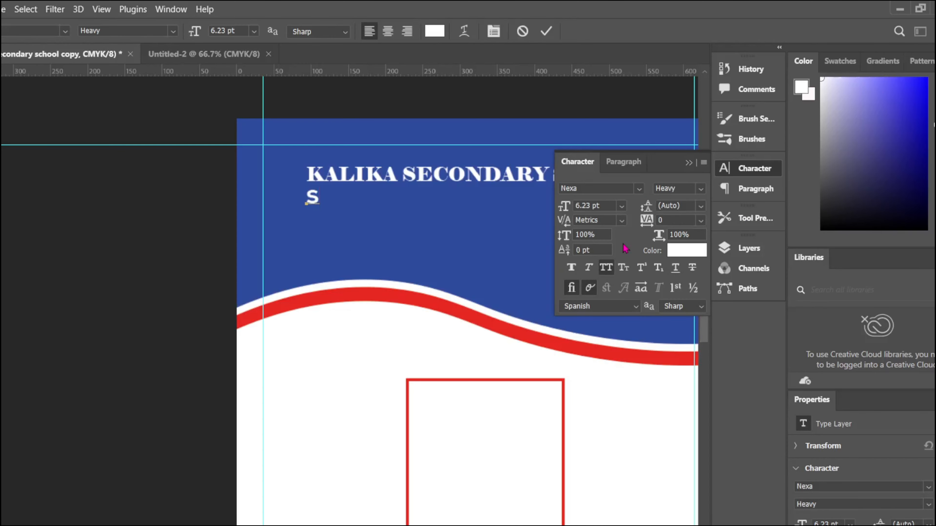
{"action": "left_click", "coordinate": [641, 189]}
{"action": "scroll", "coordinate": [670, 424], "scroll_direction": "down", "scroll_amount": 10}
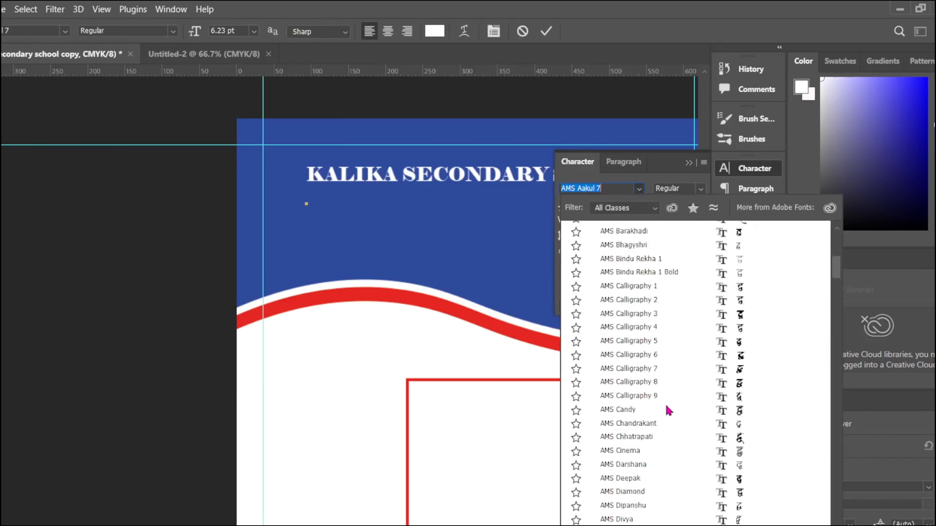
{"action": "scroll", "coordinate": [678, 442], "scroll_direction": "down", "scroll_amount": 8}
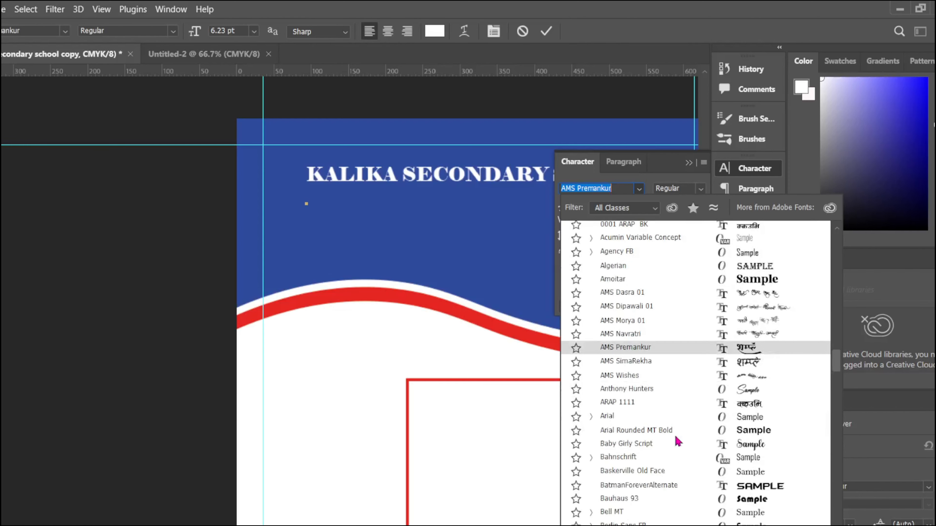
{"action": "left_click", "coordinate": [682, 438]}
{"action": "type", "text": "A"}
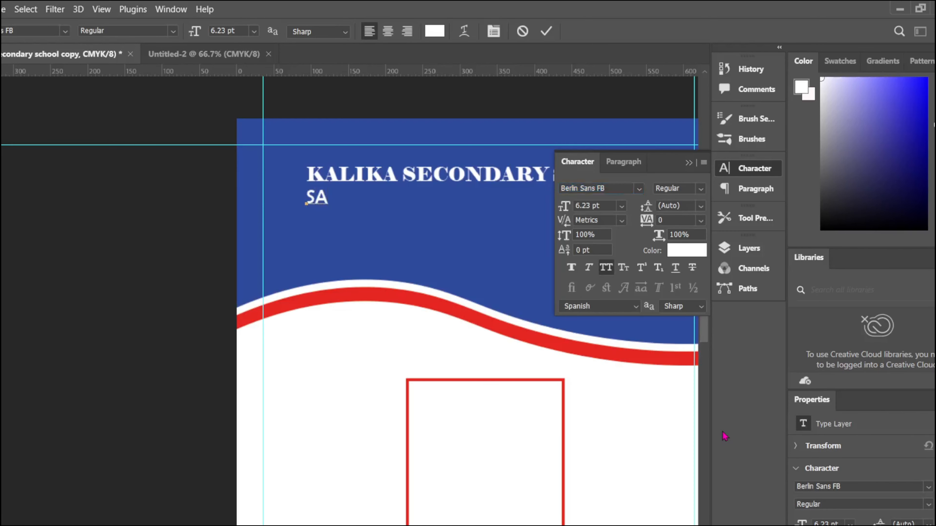
{"action": "key", "text": "BackSpace"}
{"action": "key", "text": "BackSpace"}
{"action": "left_click", "coordinate": [64, 31]}
{"action": "left_click", "coordinate": [55, 199]}
Step: Type the school's address line, then shrink and centre it under the title
{"action": "type", "text": "SH"}
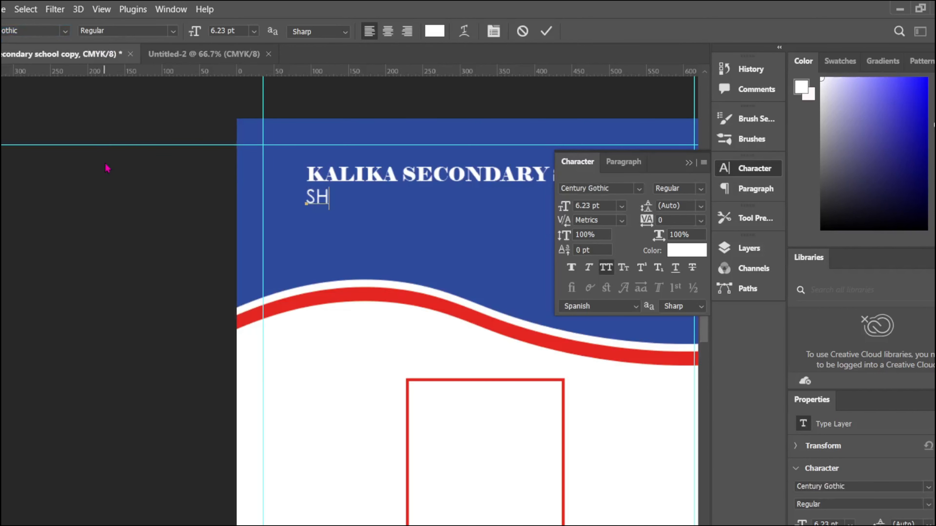
{"action": "type", "text": "AILUNG R.M.07, DARKHA"}
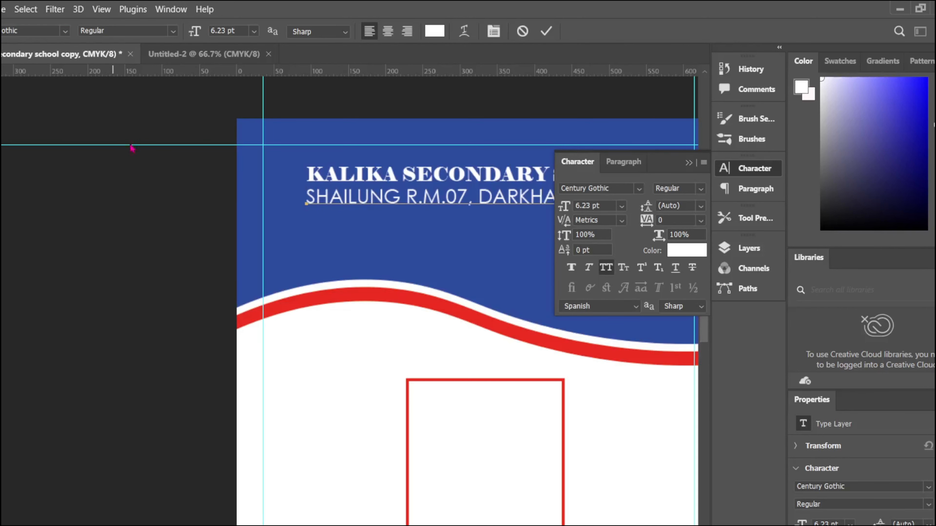
{"action": "left_click", "coordinate": [689, 163]}
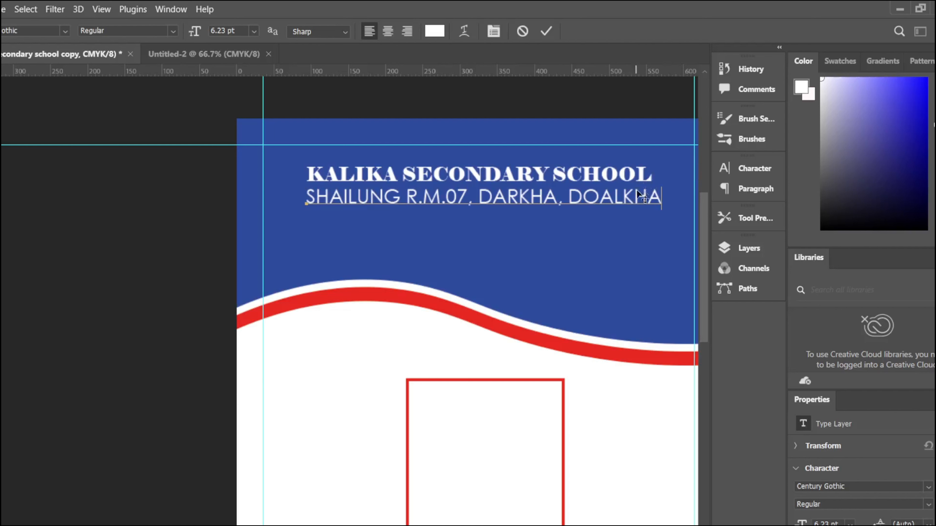
{"action": "left_click", "coordinate": [544, 32]}
{"action": "key", "text": "ctrl+t"}
{"action": "left_click_drag", "start_coordinate": [660, 188], "coordinate": [568, 192]}
{"action": "left_click_drag", "start_coordinate": [471, 199], "coordinate": [509, 196]}
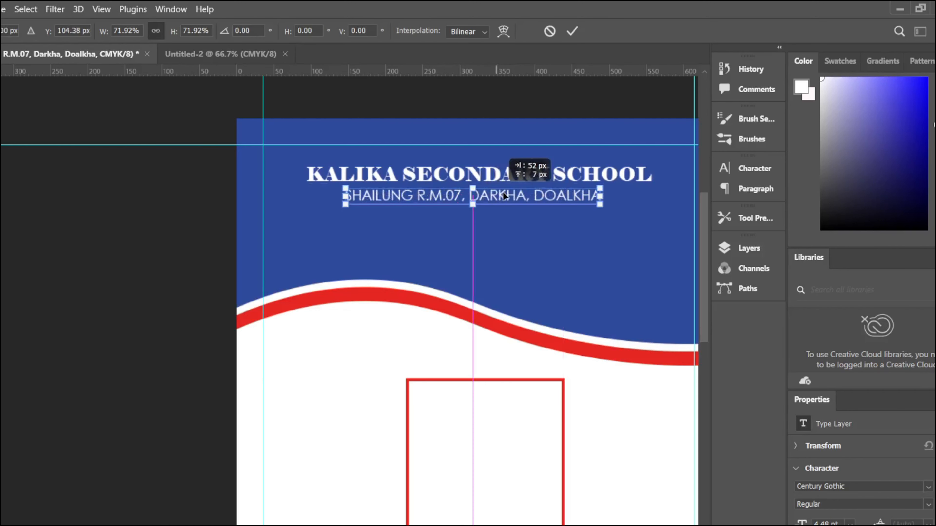
{"action": "left_click", "coordinate": [572, 31]}
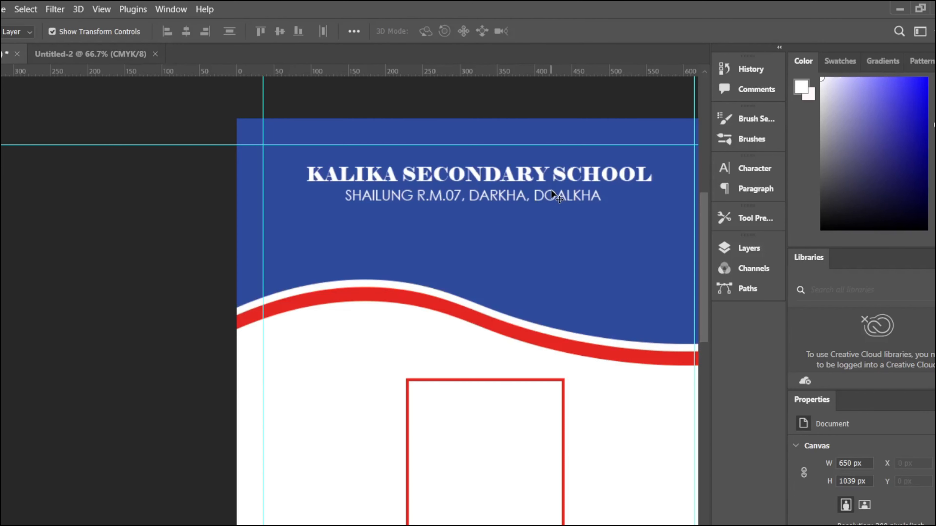
Step: Duplicate the address line below itself, retype it as 'ESTD : 2015' and centre it
{"action": "left_click_drag", "start_coordinate": [446, 200], "coordinate": [446, 218]}
{"action": "double_click", "coordinate": [446, 209]}
{"action": "type", "text": "ESTD"}
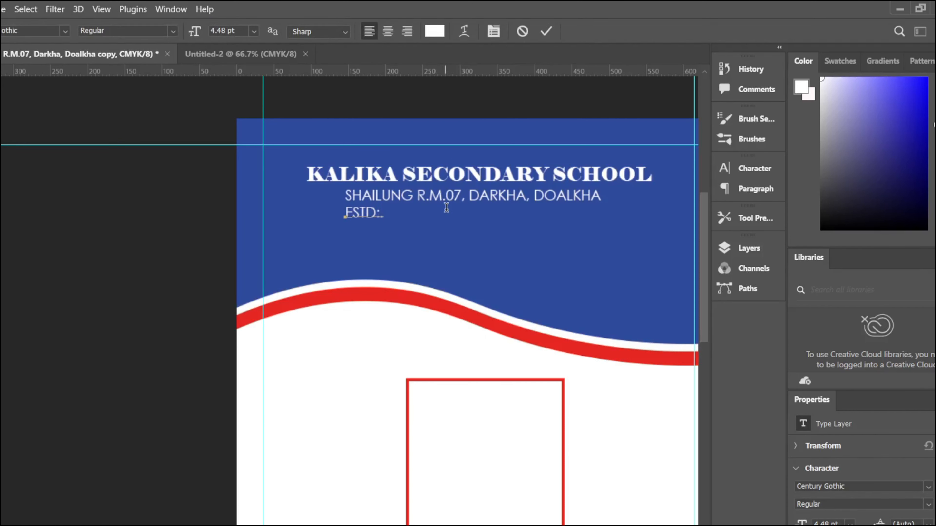
{"action": "type", "text": " : 2015 B.S."}
{"action": "left_click", "coordinate": [546, 31]}
{"action": "left_click_drag", "start_coordinate": [406, 212], "coordinate": [486, 215]}
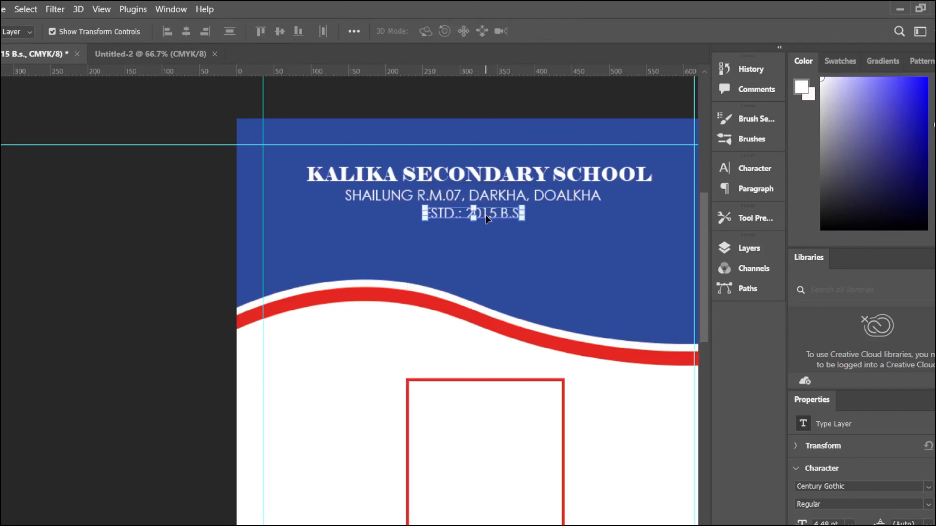
Step: Try Berlin Sans FB on the ESTD line, undo a size change, and shift it sideways
{"action": "left_click", "coordinate": [754, 168]}
{"action": "left_click", "coordinate": [639, 188]}
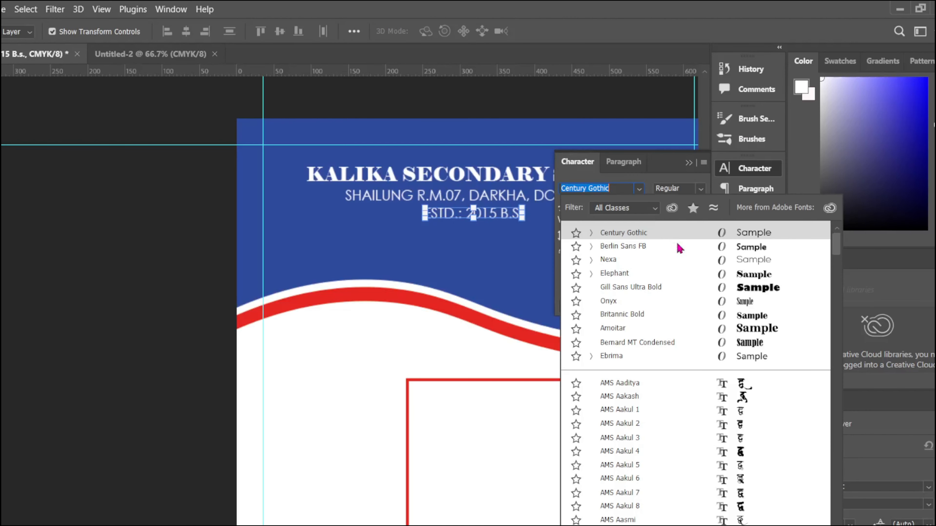
{"action": "left_click", "coordinate": [654, 246]}
{"action": "mouse_move", "coordinate": [558, 210]}
{"action": "left_mouse_down"}
{"action": "mouse_move", "coordinate": [568, 209]}
{"action": "mouse_move", "coordinate": [555, 207]}
{"action": "left_mouse_up"}
{"action": "key", "text": "ctrl+z"}
{"action": "key", "text": "ctrl+z"}
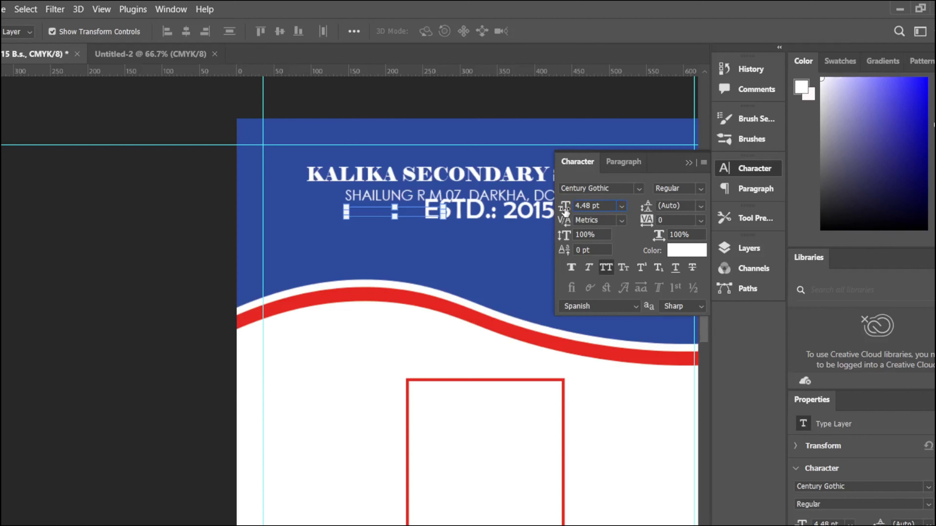
{"action": "left_click", "coordinate": [689, 163]}
{"action": "left_click_drag", "start_coordinate": [417, 213], "coordinate": [501, 215]}
Step: Set the ESTD line's font to Britannic Bold after briefly trying Elephant
{"action": "left_click", "coordinate": [755, 168]}
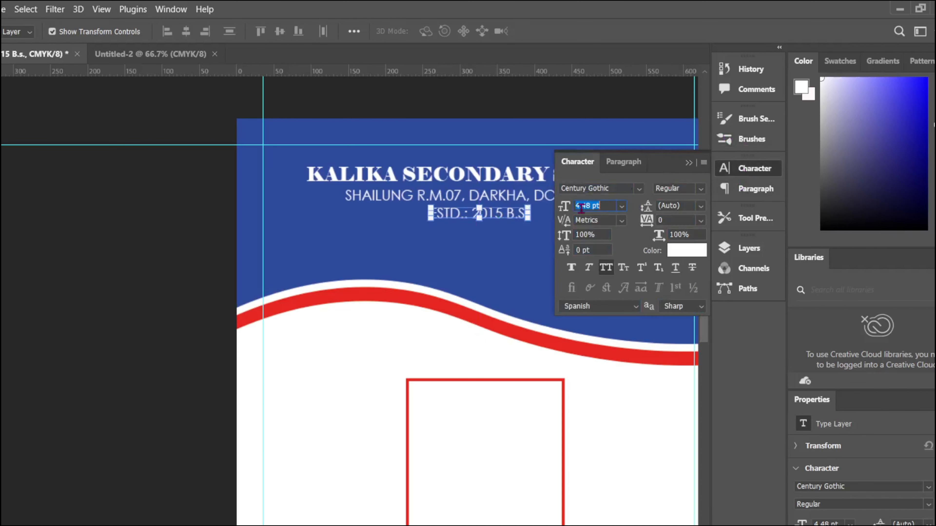
{"action": "left_click", "coordinate": [639, 189]}
{"action": "left_click", "coordinate": [708, 297]}
{"action": "left_click", "coordinate": [639, 188]}
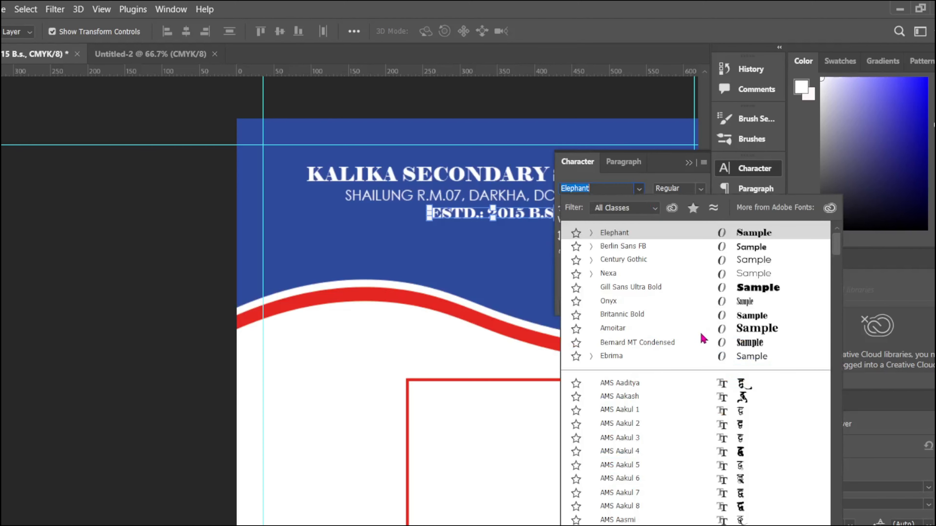
{"action": "left_click", "coordinate": [721, 317]}
{"action": "left_click", "coordinate": [689, 163]}
Step: Check the ESTD line's placement in the header by selecting and deselecting it
{"action": "left_click", "coordinate": [681, 110]}
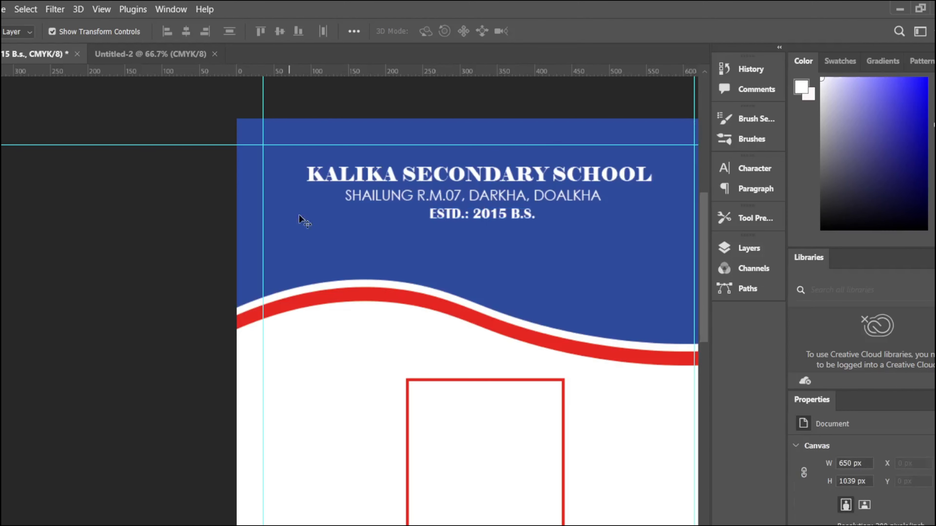
{"action": "scroll", "coordinate": [373, 242], "scroll_direction": "down", "scroll_amount": 6}
{"action": "scroll", "coordinate": [373, 242], "scroll_direction": "up", "scroll_amount": 3}
{"action": "scroll", "coordinate": [374, 243], "scroll_direction": "up", "scroll_amount": 2}
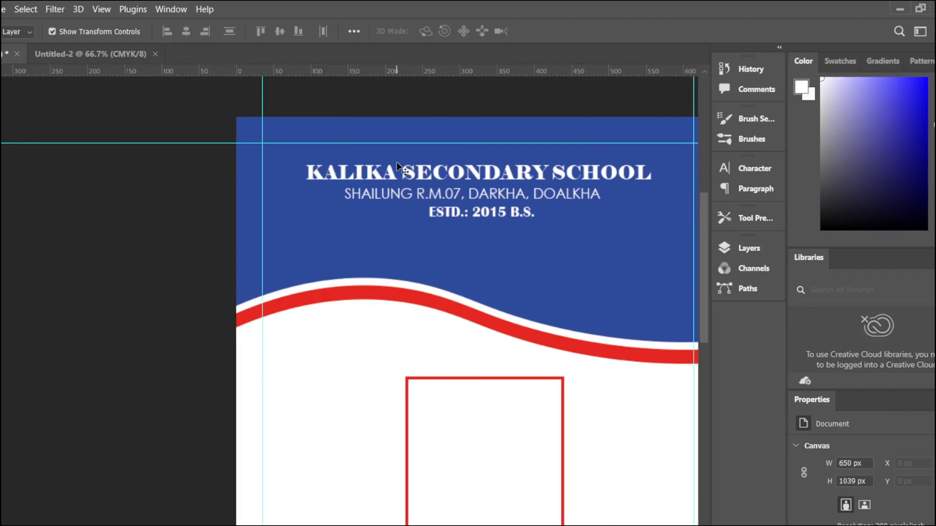
{"action": "left_click", "coordinate": [456, 211]}
{"action": "left_click", "coordinate": [463, 269]}
{"action": "scroll", "coordinate": [459, 274], "scroll_direction": "down", "scroll_amount": 5}
{"action": "scroll", "coordinate": [460, 279], "scroll_direction": "up", "scroll_amount": 5}
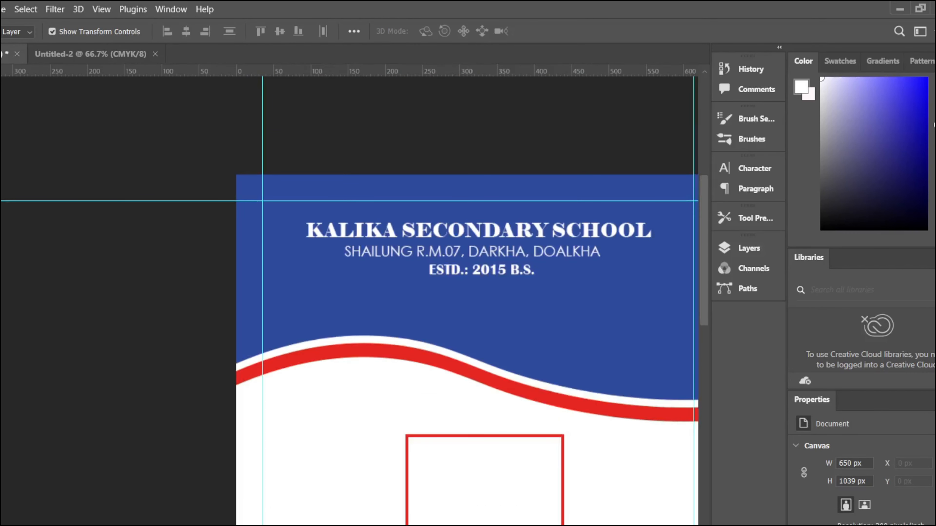
Step: Bring up the File Open dialog and search the photo folder for the school logo
{"action": "left_click", "coordinate": [29, 37]}
{"action": "scroll", "coordinate": [240, 240], "scroll_direction": "down", "scroll_amount": 4}
{"action": "scroll", "coordinate": [213, 192], "scroll_direction": "up", "scroll_amount": 4}
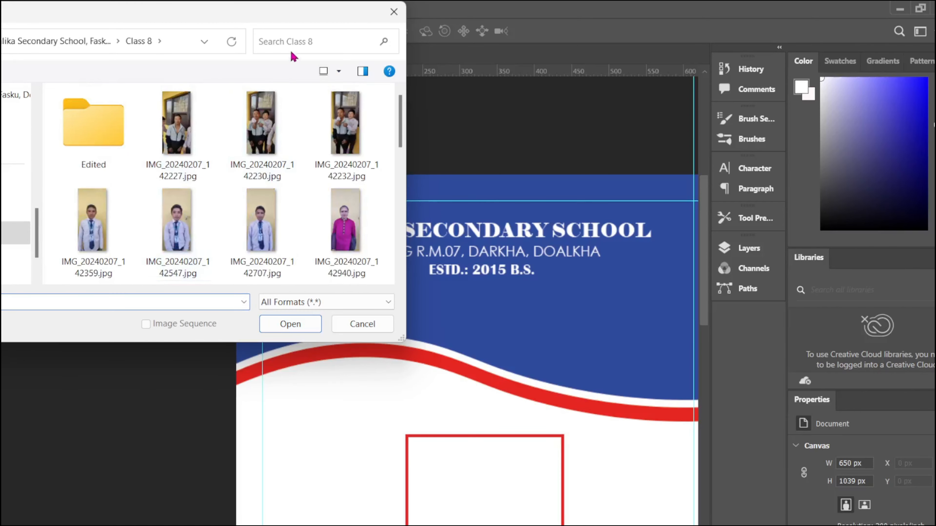
{"action": "left_click", "coordinate": [297, 42]}
Step: Search 'school logo' without opening anything, then move the ESTD and address lines lower
{"action": "type", "text": "school logo"}
{"action": "left_click", "coordinate": [363, 324]}
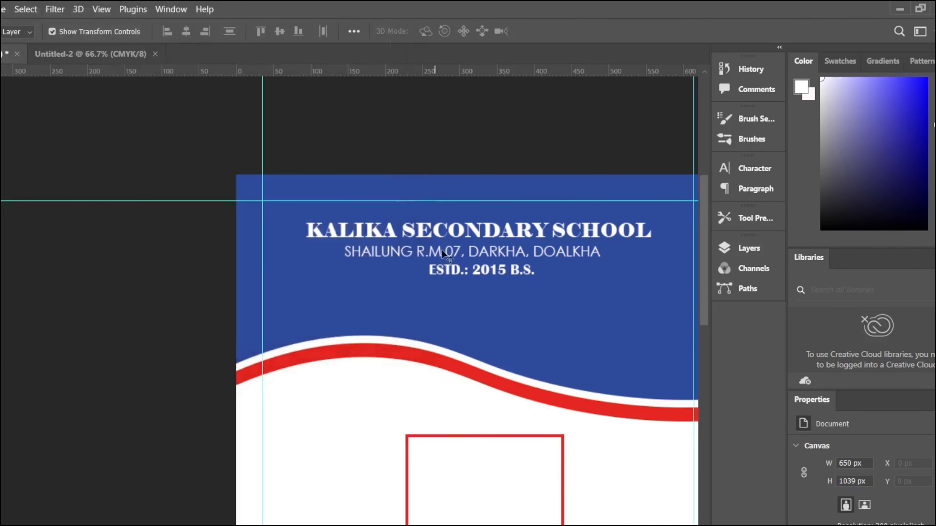
{"action": "left_click_drag", "start_coordinate": [458, 272], "coordinate": [460, 294]}
{"action": "left_click_drag", "start_coordinate": [470, 254], "coordinate": [470, 270]}
Step: Set the KALIKA SECONDARY SCHOOL title to Britannic Bold with 149% vertical scale
{"action": "left_click", "coordinate": [528, 234]}
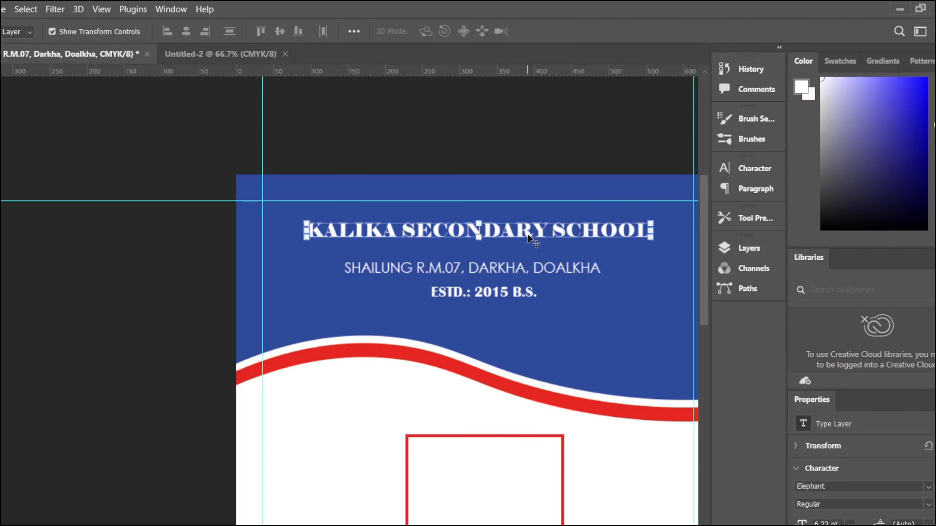
{"action": "left_click", "coordinate": [751, 168]}
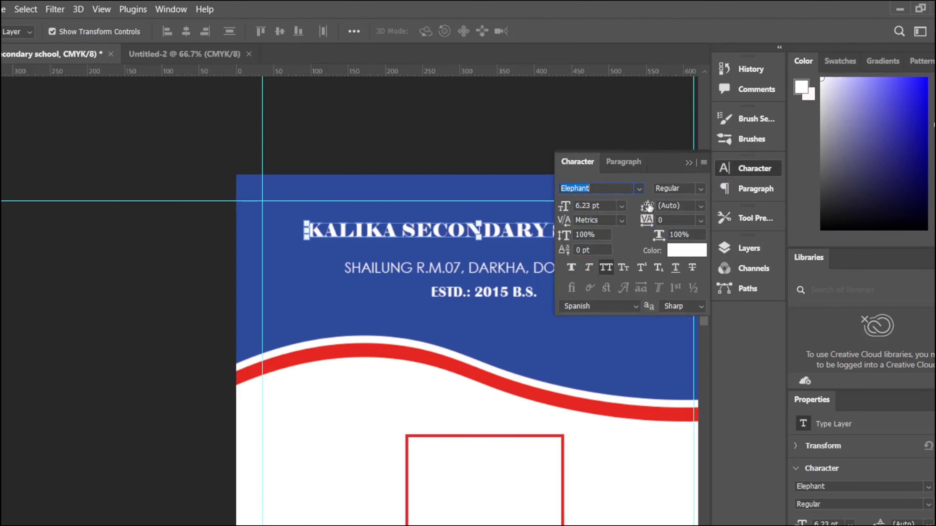
{"action": "left_click_drag", "start_coordinate": [647, 206], "coordinate": [655, 201]}
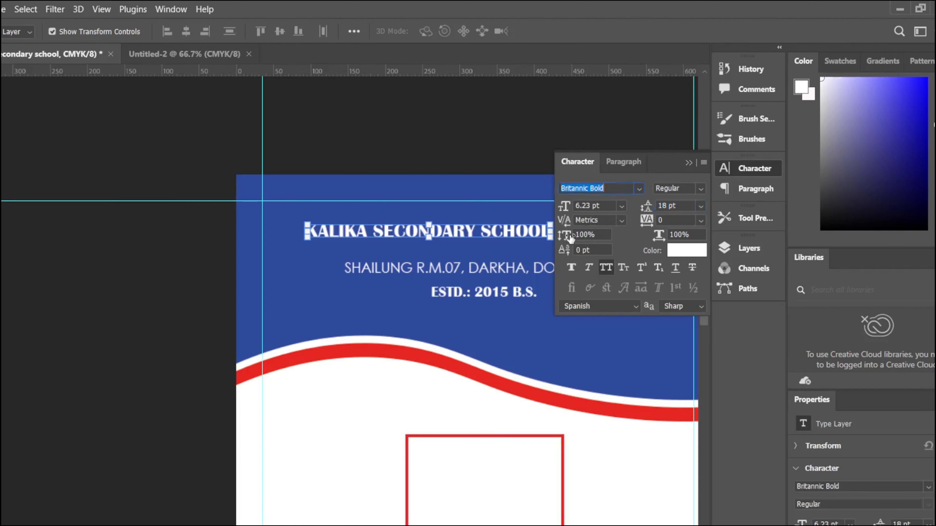
{"action": "left_click_drag", "start_coordinate": [570, 238], "coordinate": [605, 235]}
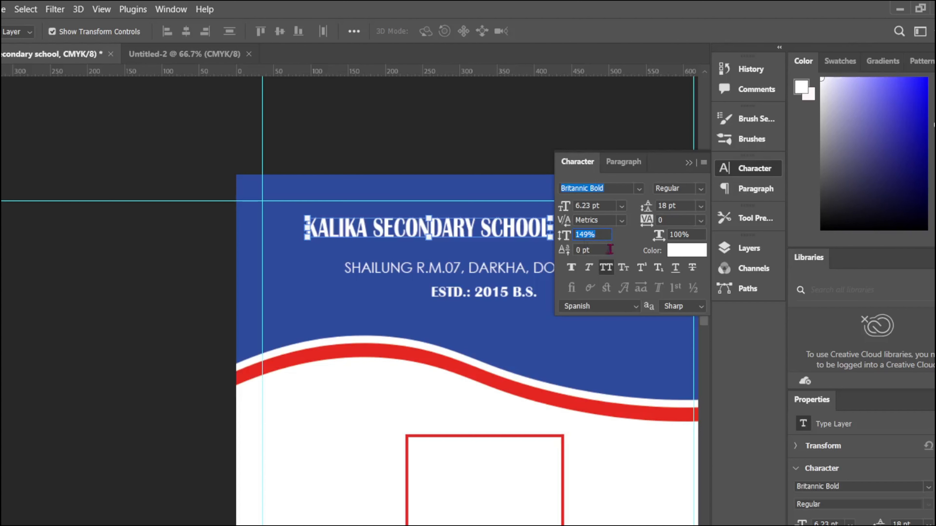
{"action": "left_click", "coordinate": [520, 237]}
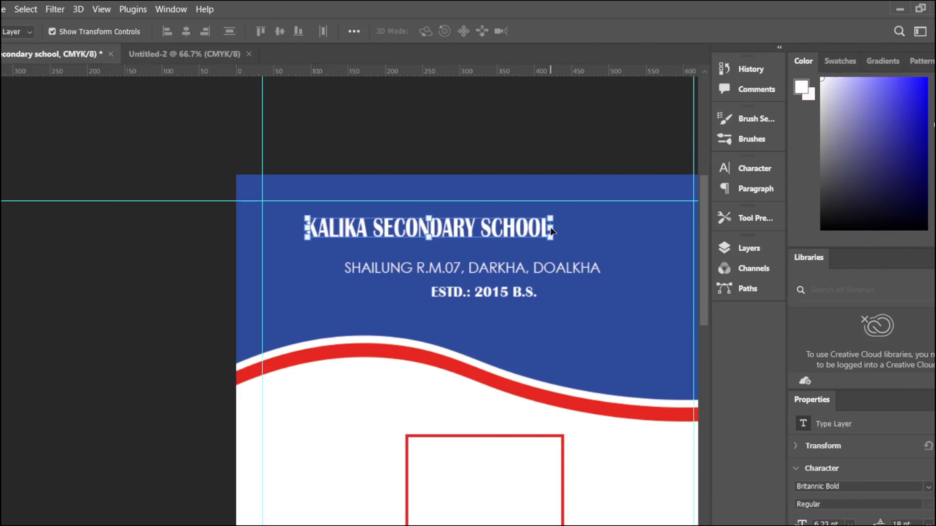
Step: Enlarge the title to about 156.59% so it spans the navy header's width
{"action": "key", "text": "ctrl+t"}
{"action": "left_click_drag", "start_coordinate": [552, 229], "coordinate": [664, 233]}
{"action": "left_click_drag", "start_coordinate": [305, 230], "coordinate": [279, 230]}
{"action": "left_click_drag", "start_coordinate": [494, 237], "coordinate": [501, 244]}
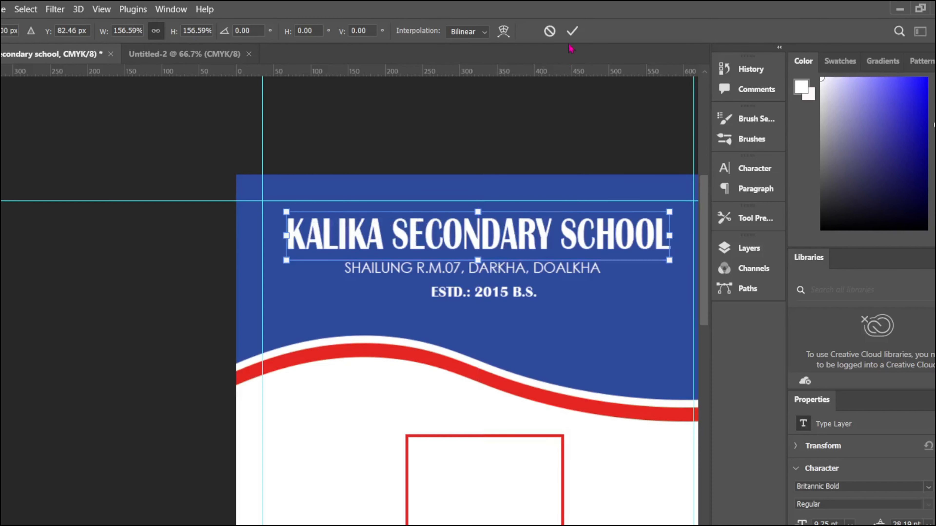
{"action": "left_click", "coordinate": [572, 31]}
{"action": "left_click", "coordinate": [472, 268]}
{"action": "left_click", "coordinate": [755, 168]}
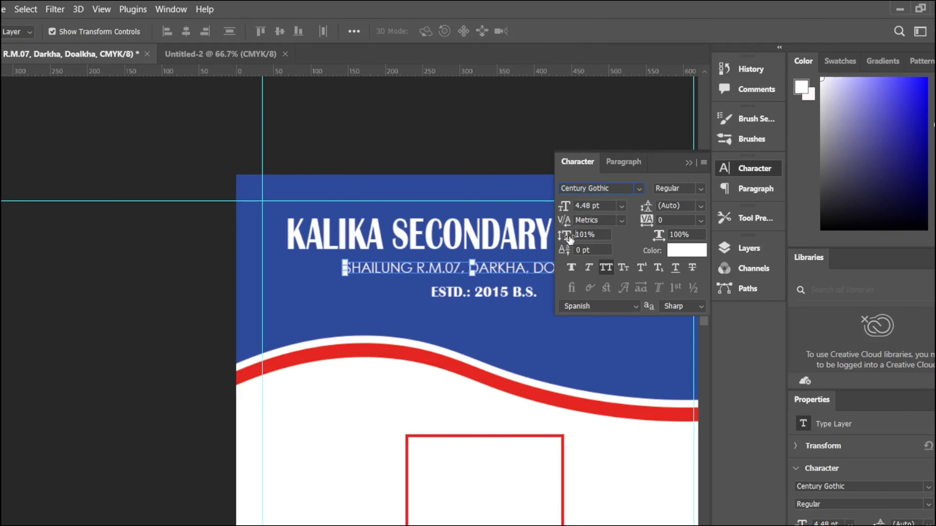
Step: Make the address line taller, mixed case and faux bold; correct 'Dolakha' and capitalise the S
{"action": "left_click_drag", "start_coordinate": [570, 238], "coordinate": [576, 235]}
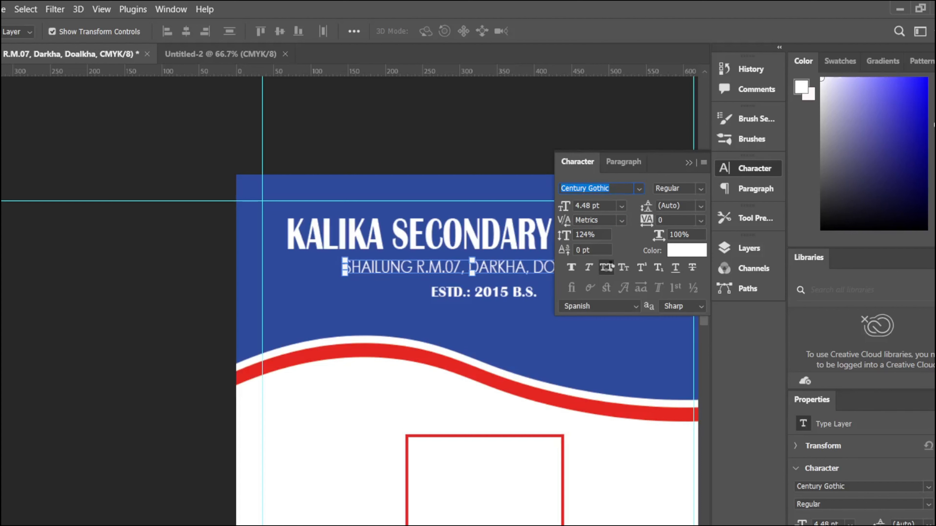
{"action": "left_click", "coordinate": [607, 270]}
{"action": "left_click", "coordinate": [573, 270]}
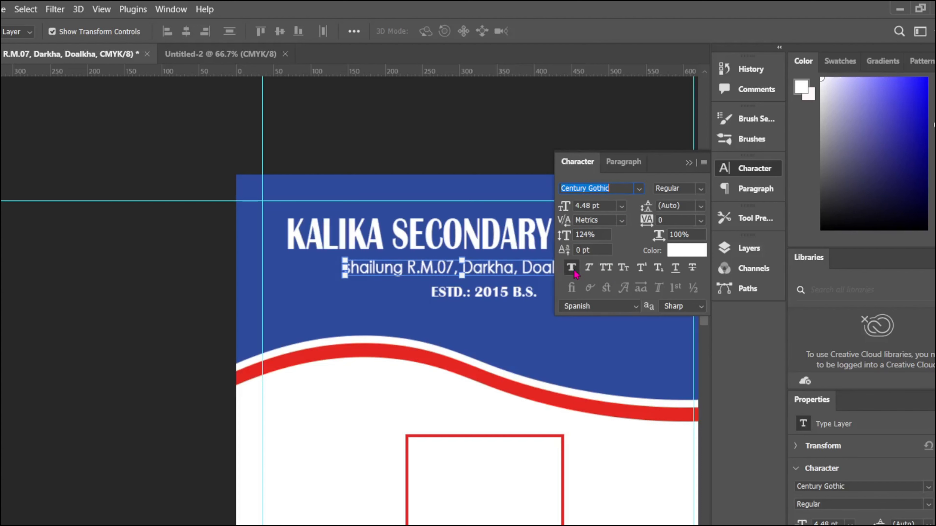
{"action": "double_click", "coordinate": [558, 266]}
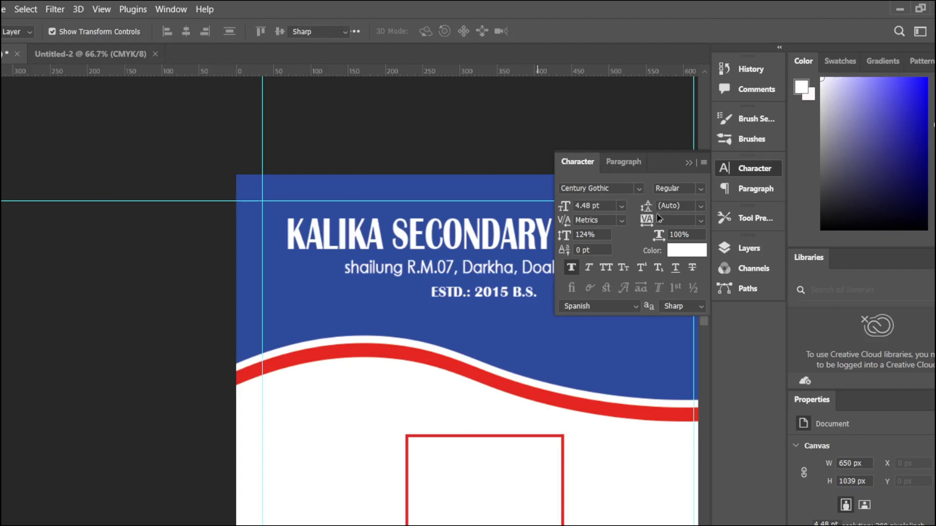
{"action": "double_click", "coordinate": [558, 266]}
{"action": "type", "text": "Do"}
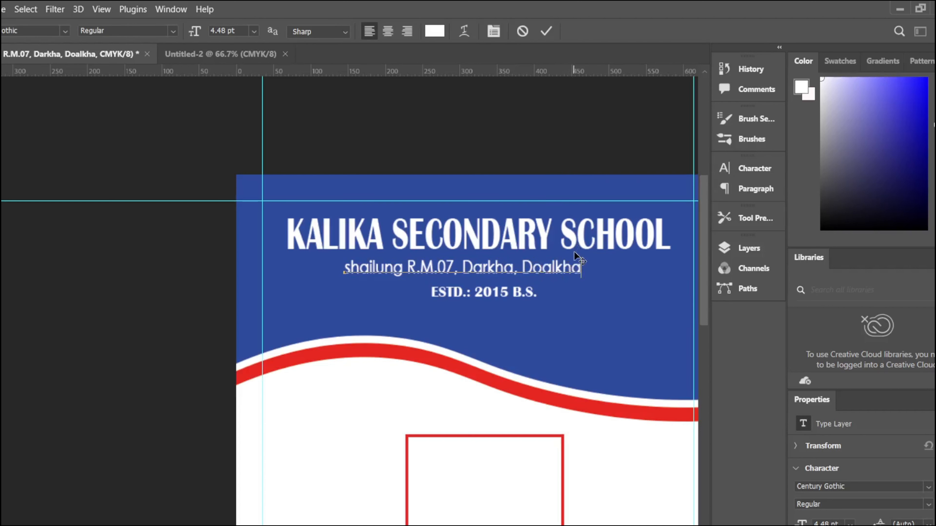
{"action": "type", "text": "lakha"}
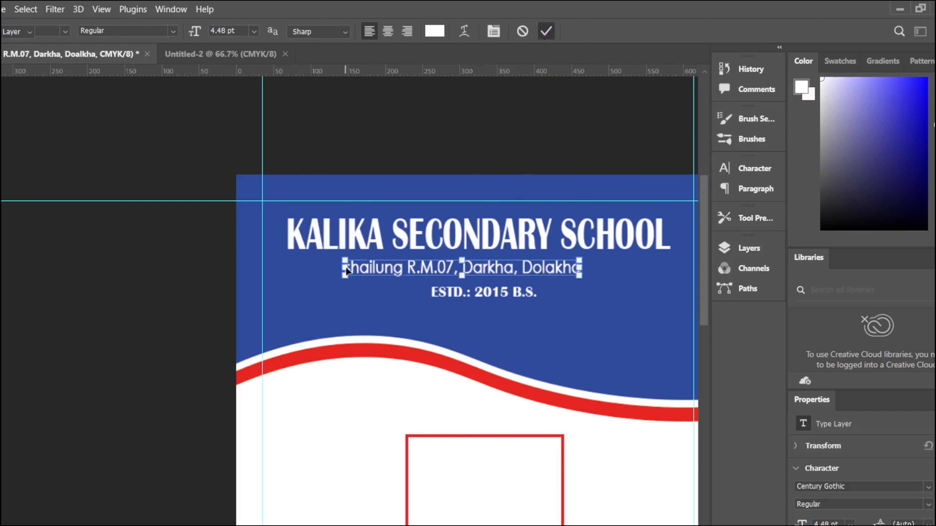
{"action": "left_click", "coordinate": [350, 267]}
{"action": "key", "text": "BackSpace"}
{"action": "type", "text": "S"}
{"action": "left_click", "coordinate": [546, 31]}
Step: Move the ESTD line up beneath the address and raise the address about 12 px
{"action": "key", "text": "v"}
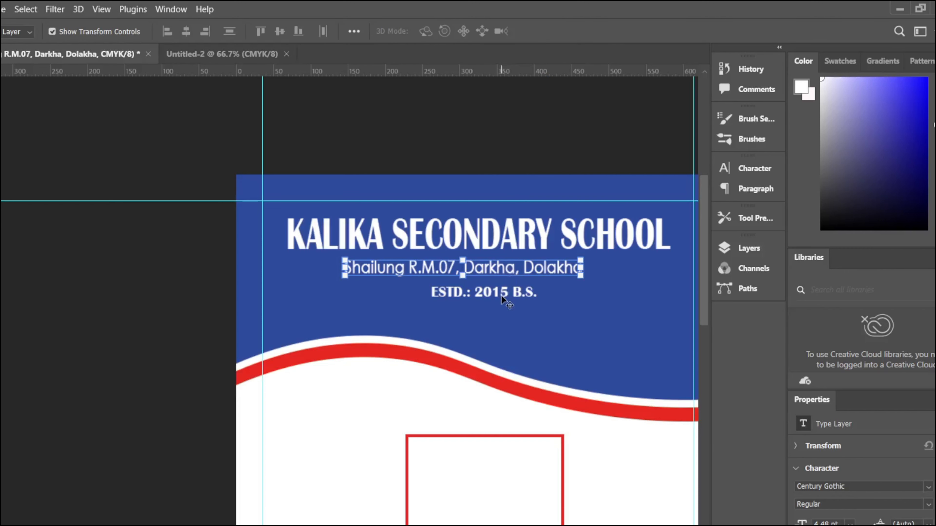
{"action": "left_click", "coordinate": [502, 297]}
{"action": "left_click_drag", "start_coordinate": [501, 292], "coordinate": [502, 282]}
{"action": "key", "text": "ctrl+t"}
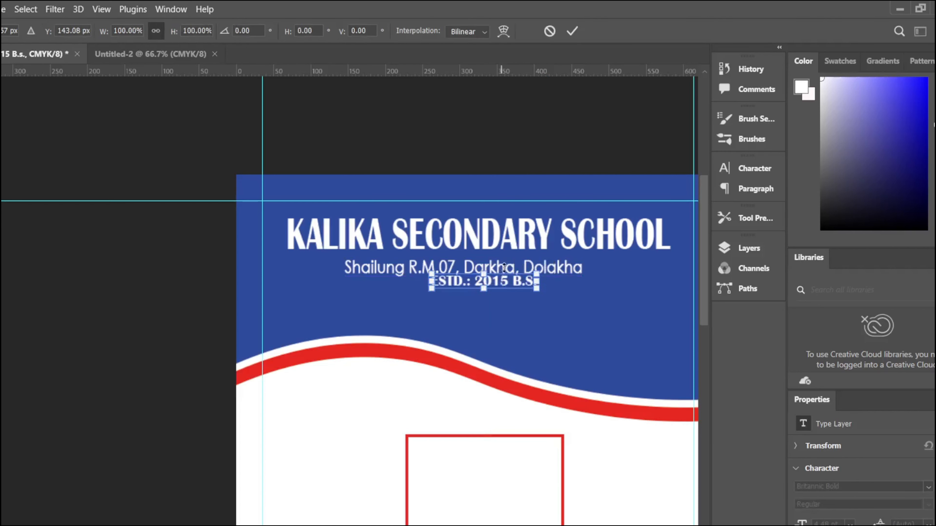
{"action": "key", "text": "Return"}
{"action": "left_click_drag", "start_coordinate": [400, 273], "coordinate": [408, 265]}
{"action": "left_click", "coordinate": [522, 147]}
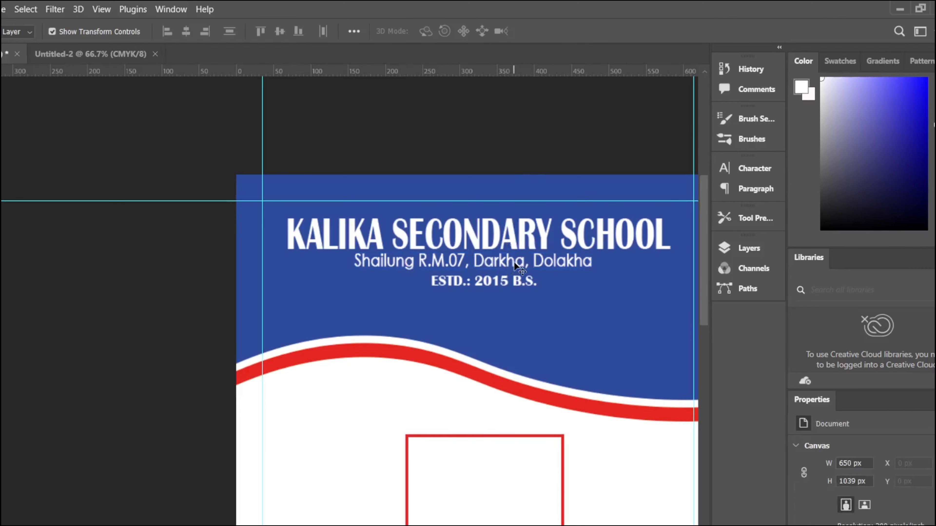
{"action": "scroll", "coordinate": [515, 261], "scroll_direction": "down", "scroll_amount": 3}
{"action": "scroll", "coordinate": [516, 260], "scroll_direction": "up", "scroll_amount": 3}
Step: Start a new text layer below the photo box and clear its placeholder text
{"action": "scroll", "coordinate": [383, 313], "scroll_direction": "down", "scroll_amount": 4}
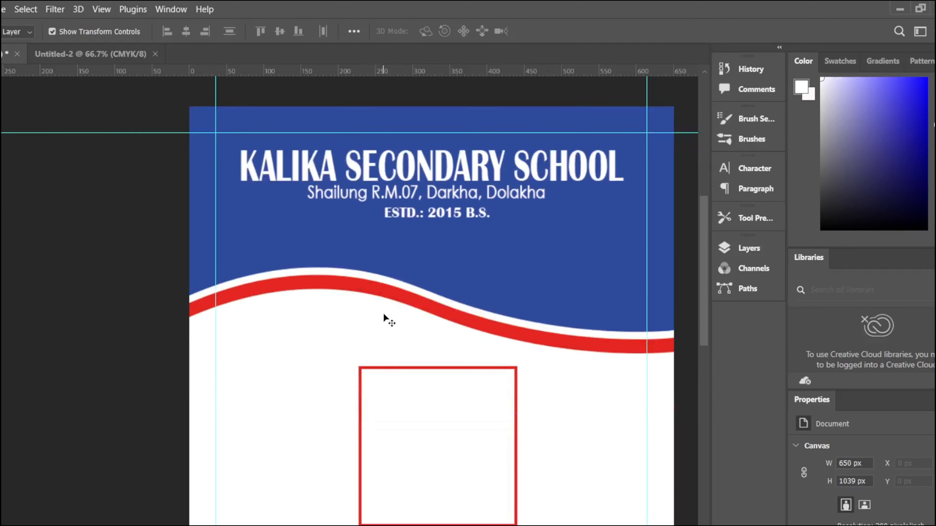
{"action": "scroll", "coordinate": [435, 353], "scroll_direction": "down", "scroll_amount": 5}
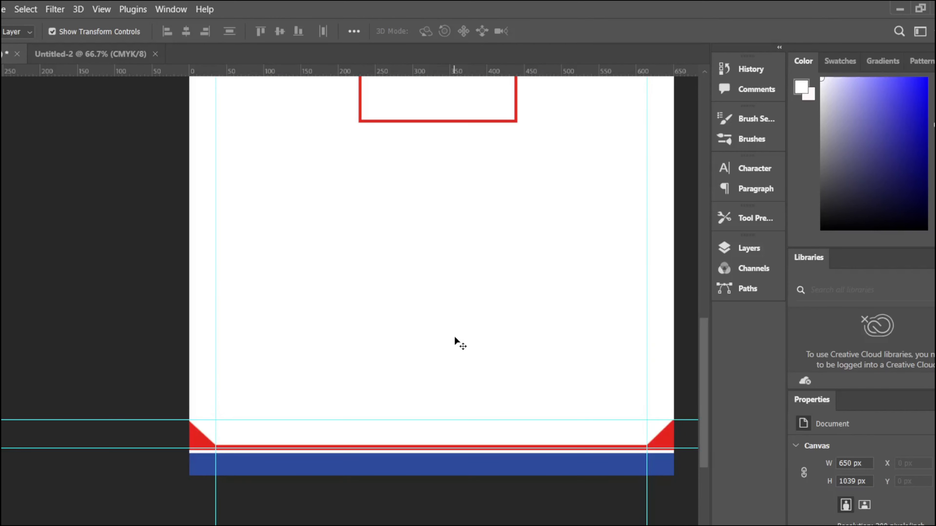
{"action": "scroll", "coordinate": [453, 321], "scroll_direction": "up", "scroll_amount": 6}
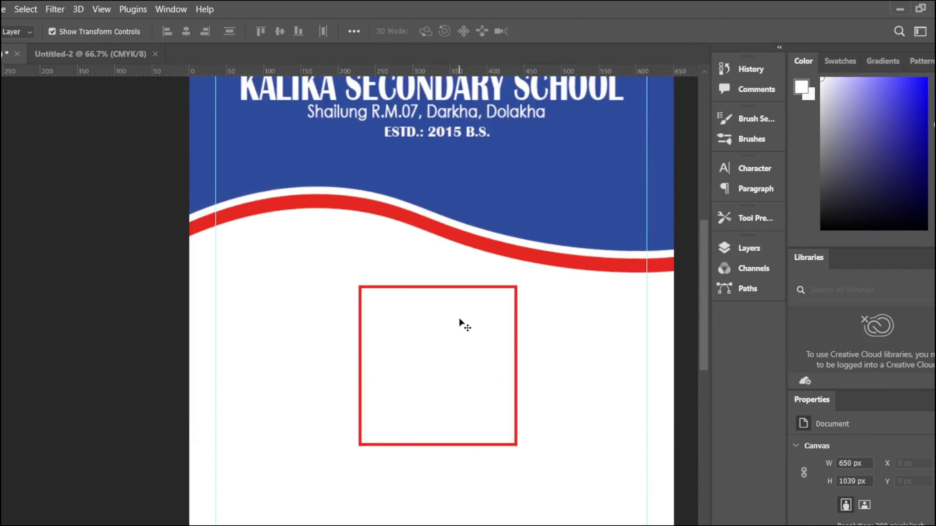
{"action": "left_click", "coordinate": [460, 133]}
{"action": "left_click", "coordinate": [755, 168]}
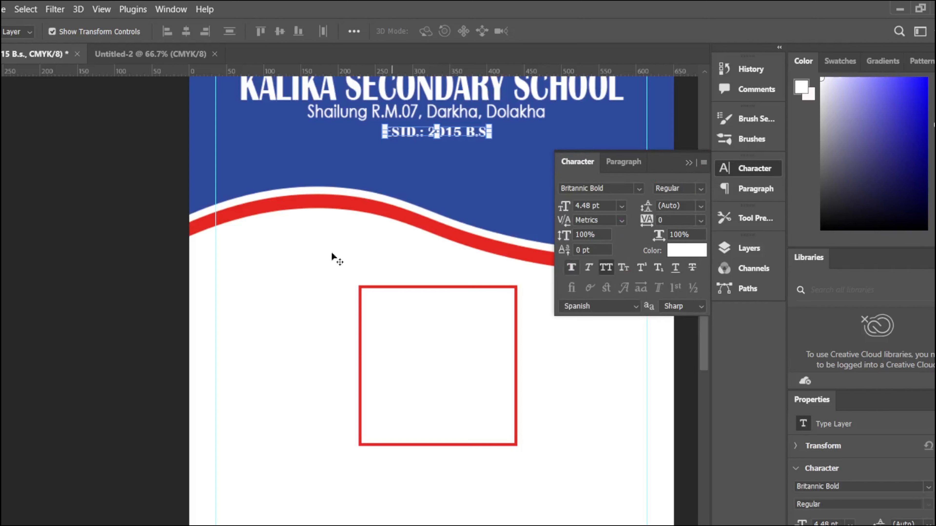
{"action": "key", "text": "t"}
{"action": "scroll", "coordinate": [37, 212], "scroll_direction": "down", "scroll_amount": 3}
{"action": "left_click", "coordinate": [253, 367]}
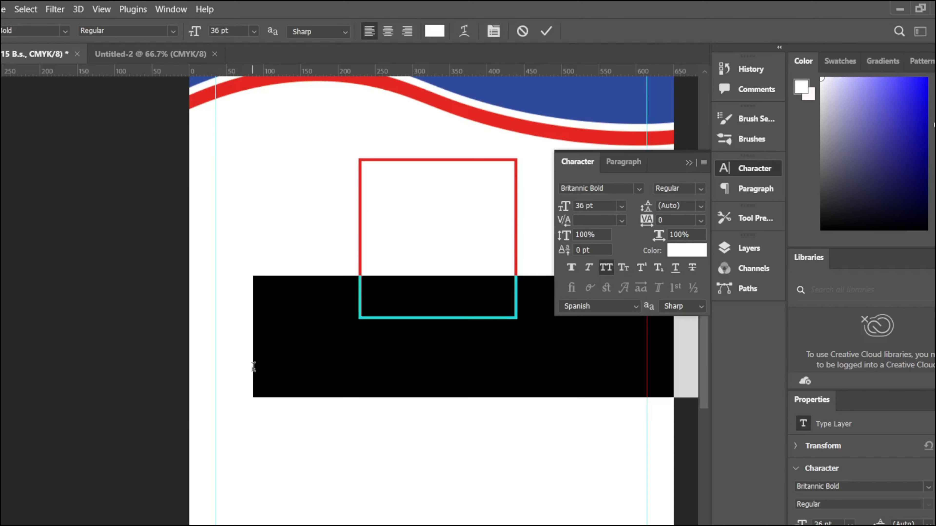
{"action": "key", "text": "BackSpace"}
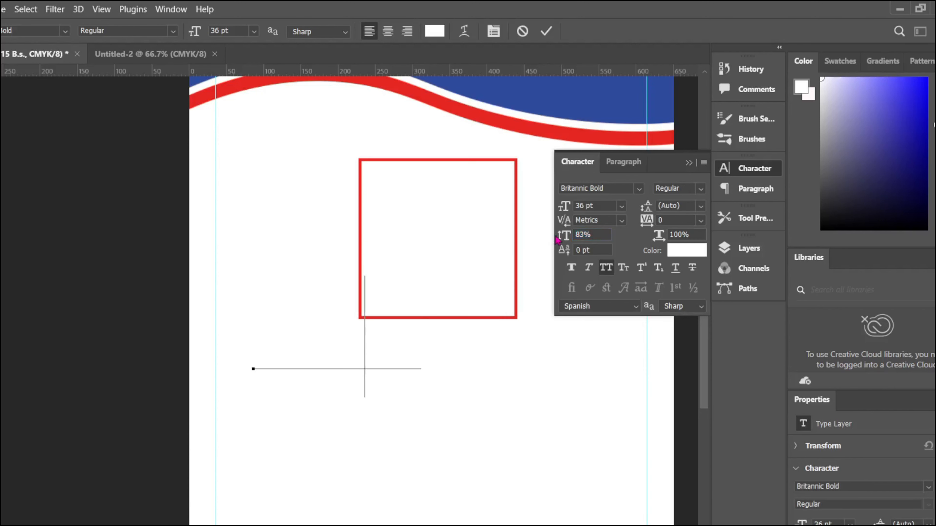
{"action": "key", "text": "BackSpace"}
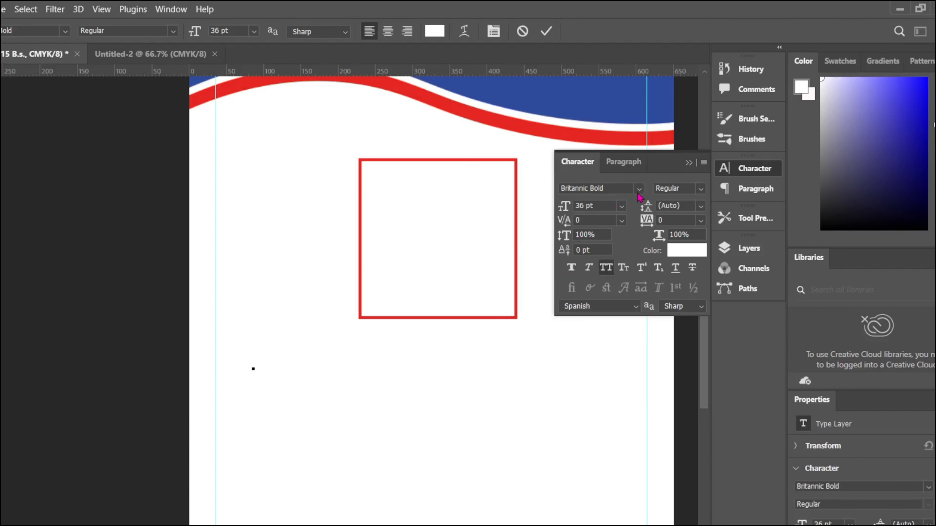
Step: Set the new text's colour to the header blue #2f4b9b and its size to 17 pt
{"action": "left_click", "coordinate": [687, 251]}
{"action": "left_click", "coordinate": [627, 111]}
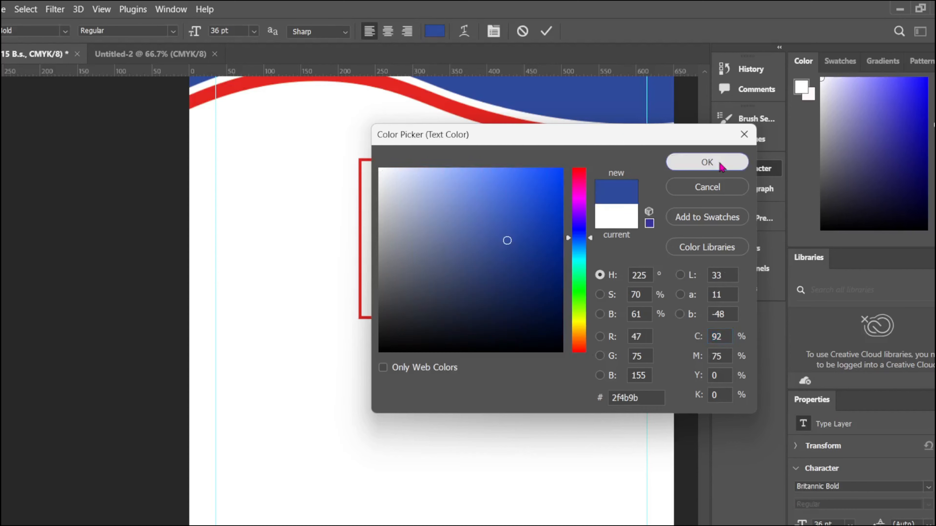
{"action": "left_click", "coordinate": [719, 165]}
{"action": "type", "text": "GGG"}
{"action": "key", "text": "BackSpace"}
{"action": "key", "text": "BackSpace"}
{"action": "key", "text": "BackSpace"}
{"action": "left_click_drag", "start_coordinate": [567, 207], "coordinate": [563, 209]}
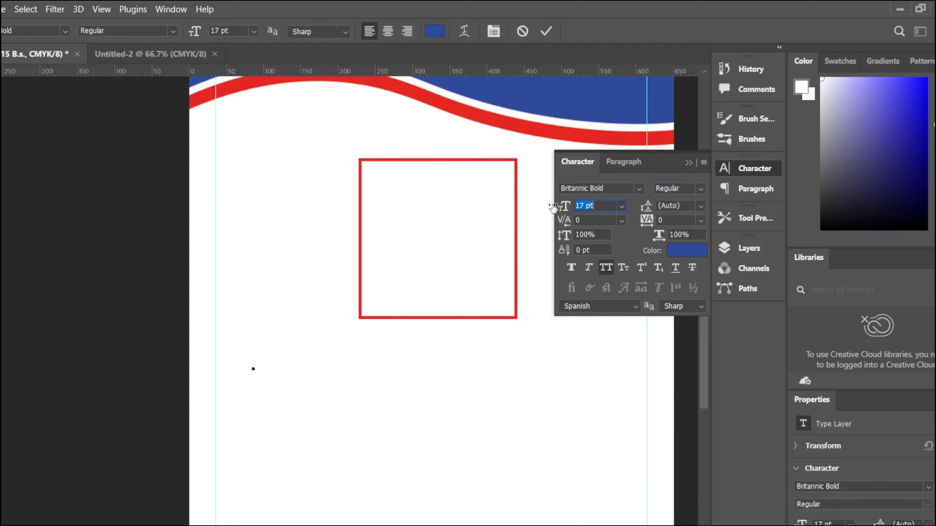
Step: Search the font list, try Poppins and Tiffany Laurence, and settle on Century Gothic
{"action": "left_click", "coordinate": [639, 190]}
{"action": "scroll", "coordinate": [651, 391], "scroll_direction": "down", "scroll_amount": 10}
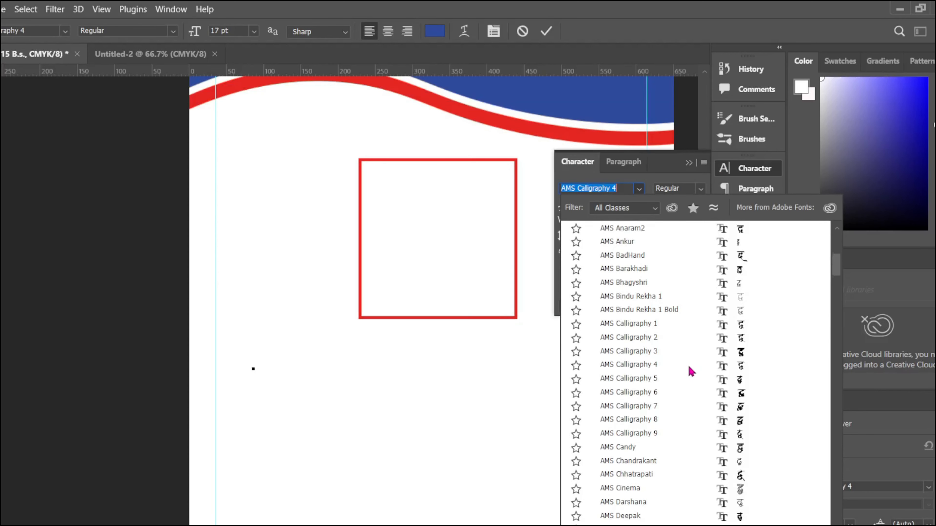
{"action": "scroll", "coordinate": [701, 435], "scroll_direction": "down", "scroll_amount": 10}
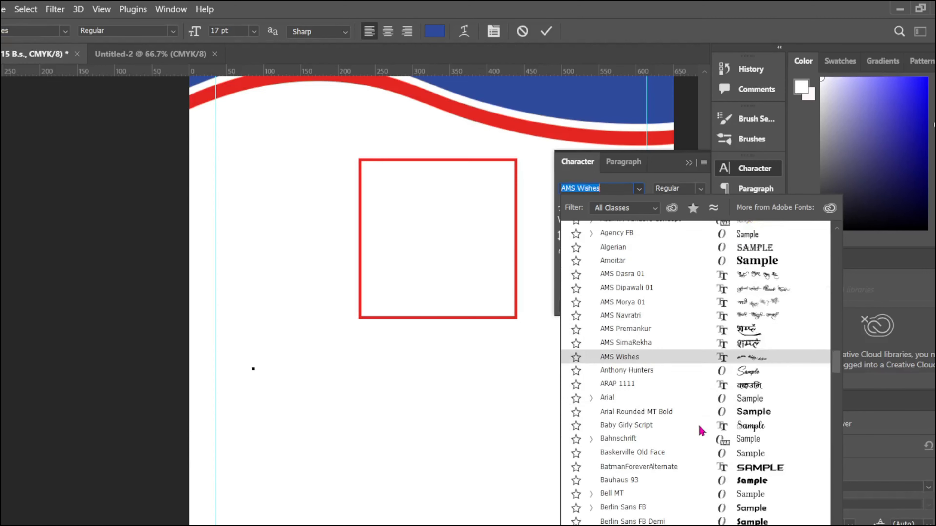
{"action": "type", "text": "poppi"}
{"action": "key", "text": "BackSpace"}
{"action": "key", "text": "BackSpace"}
{"action": "key", "text": "BackSpace"}
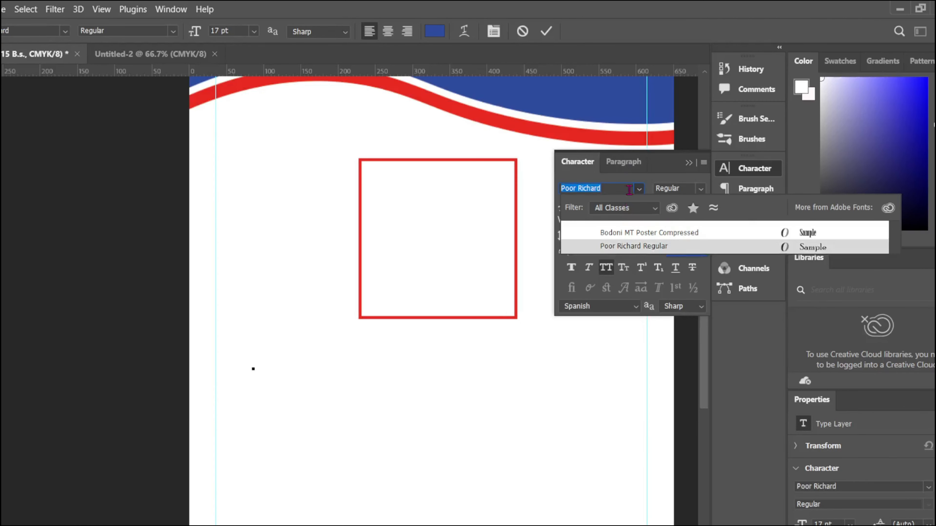
{"action": "left_click", "coordinate": [639, 190]}
{"action": "left_click", "coordinate": [639, 190]}
{"action": "scroll", "coordinate": [647, 345], "scroll_direction": "down", "scroll_amount": 15}
{"action": "scroll", "coordinate": [674, 387], "scroll_direction": "down", "scroll_amount": 15}
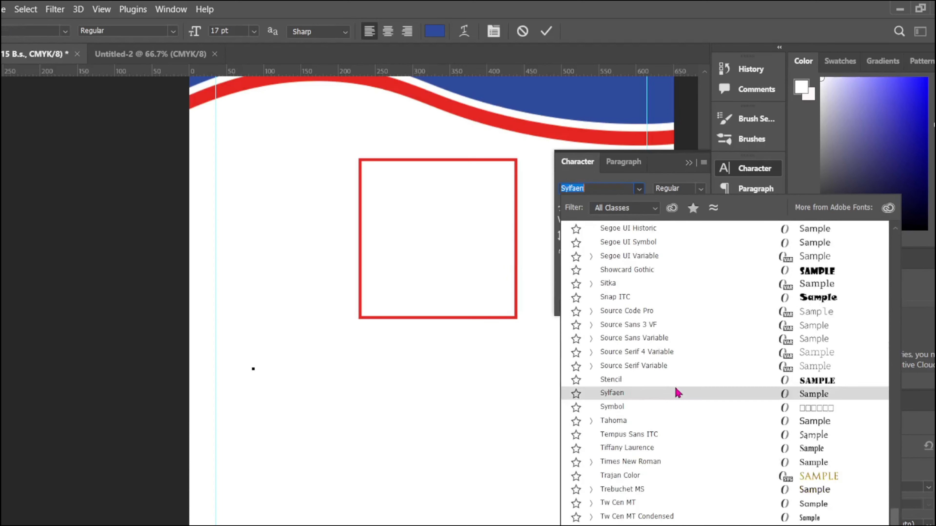
{"action": "scroll", "coordinate": [704, 291], "scroll_direction": "down", "scroll_amount": 8}
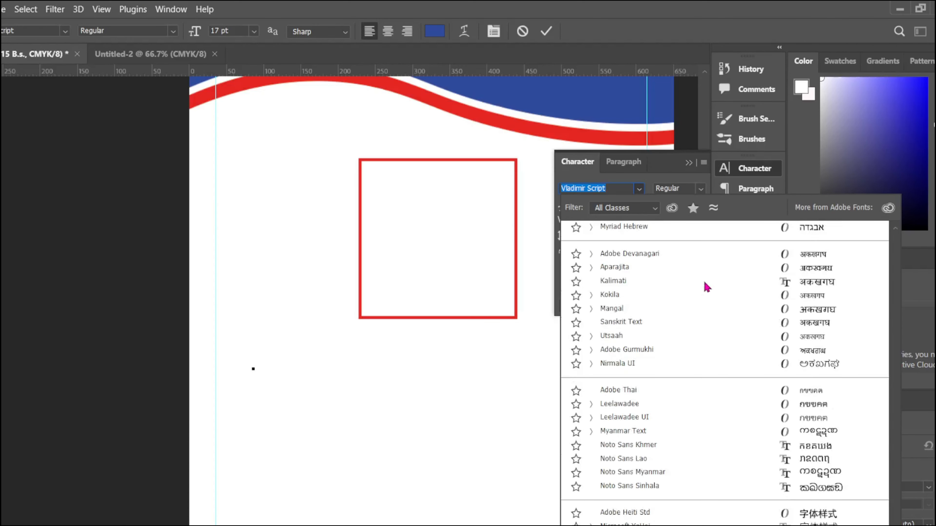
{"action": "scroll", "coordinate": [716, 278], "scroll_direction": "up", "scroll_amount": 15}
{"action": "left_click", "coordinate": [702, 352]}
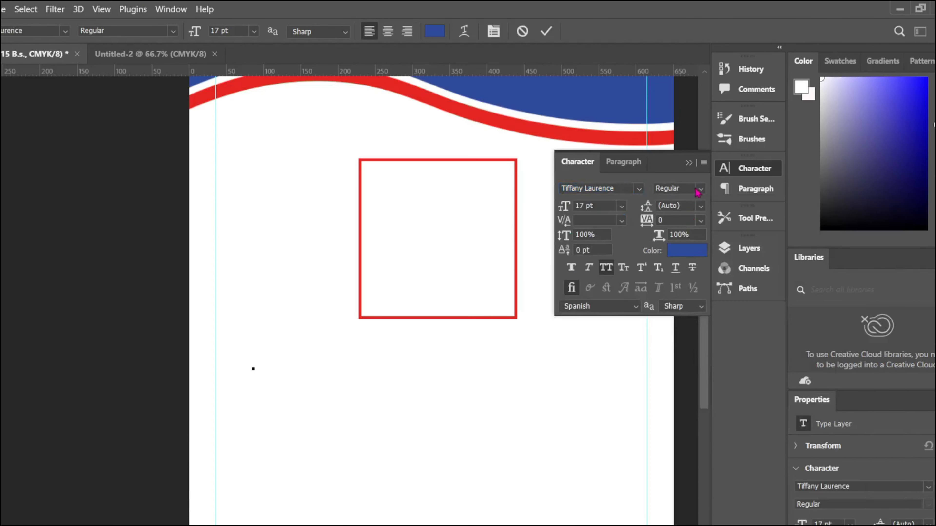
{"action": "left_click", "coordinate": [639, 188]}
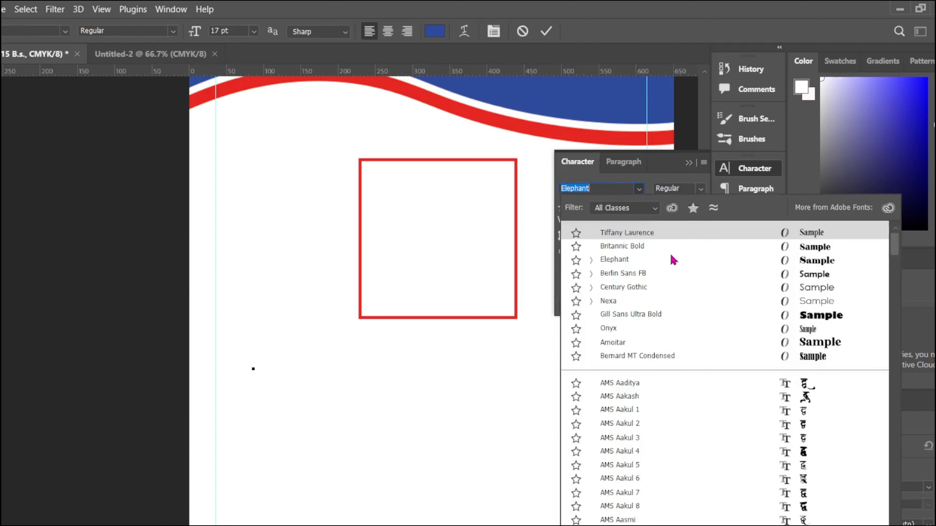
{"action": "left_click", "coordinate": [756, 289]}
Step: Type 'Name : ' plus the student's name with All Caps off, and commit
{"action": "type", "text": "S"}
{"action": "type", "text": "NAME"}
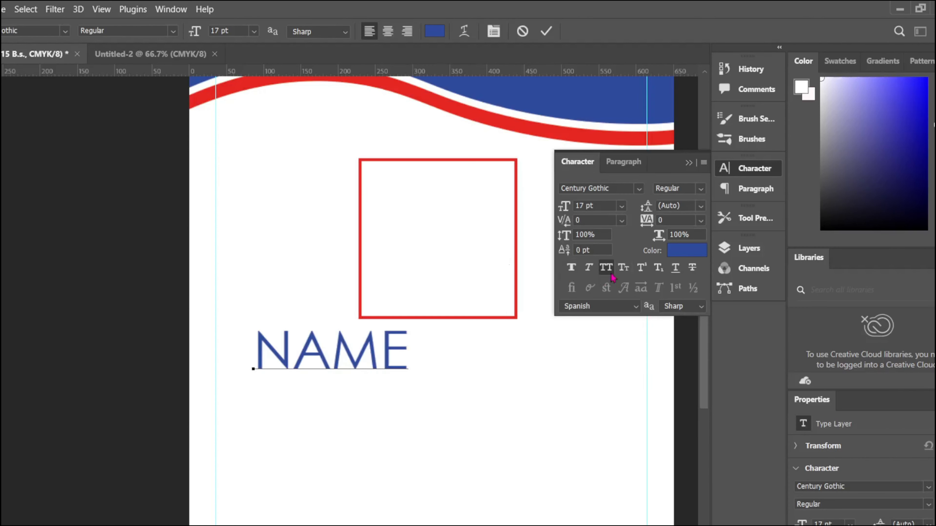
{"action": "key", "text": "ctrl+a"}
{"action": "left_click", "coordinate": [606, 268]}
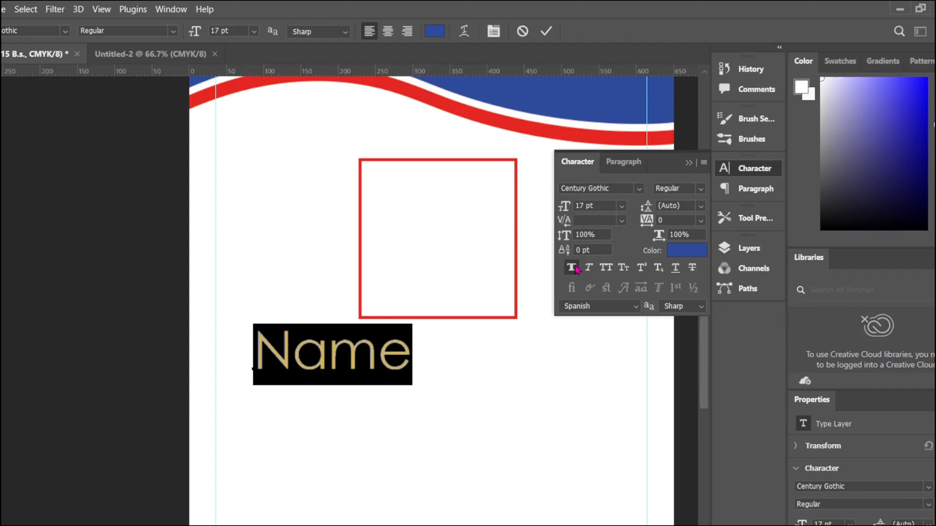
{"action": "left_click", "coordinate": [420, 352]}
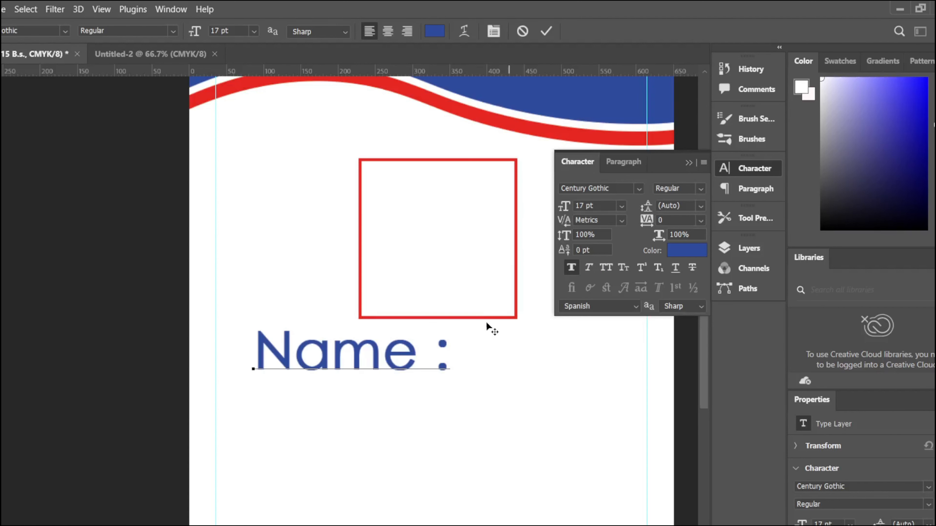
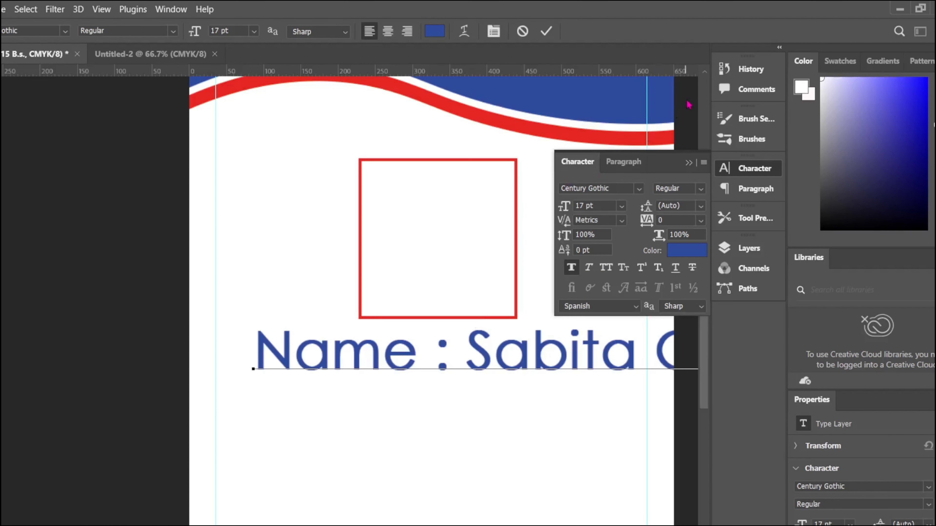
{"action": "left_click", "coordinate": [436, 201]}
Step: Shrink the Name line to about 40% and centre it lower beneath the red photo box
{"action": "key", "text": "v"}
{"action": "left_click", "coordinate": [689, 163]}
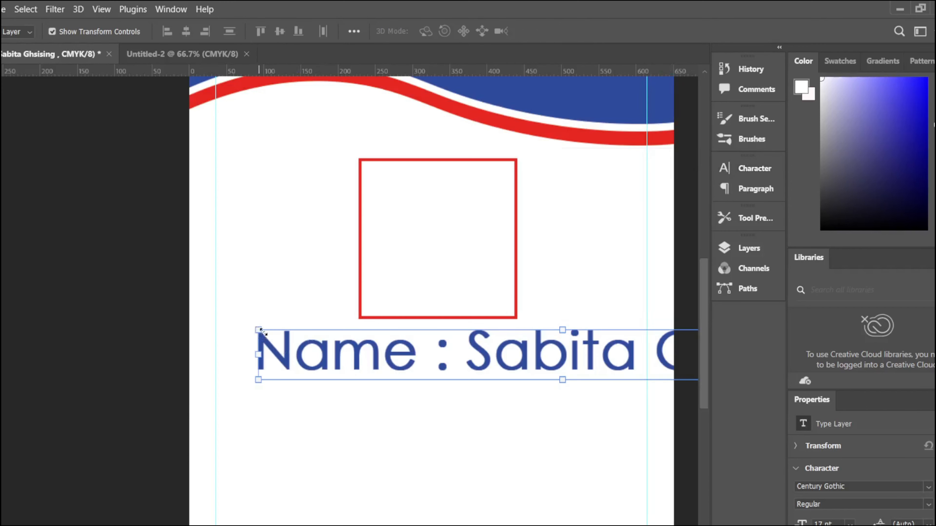
{"action": "left_click_drag", "start_coordinate": [261, 330], "coordinate": [470, 357]}
{"action": "left_click_drag", "start_coordinate": [523, 382], "coordinate": [299, 365]}
{"action": "left_click_drag", "start_coordinate": [248, 340], "coordinate": [376, 356]}
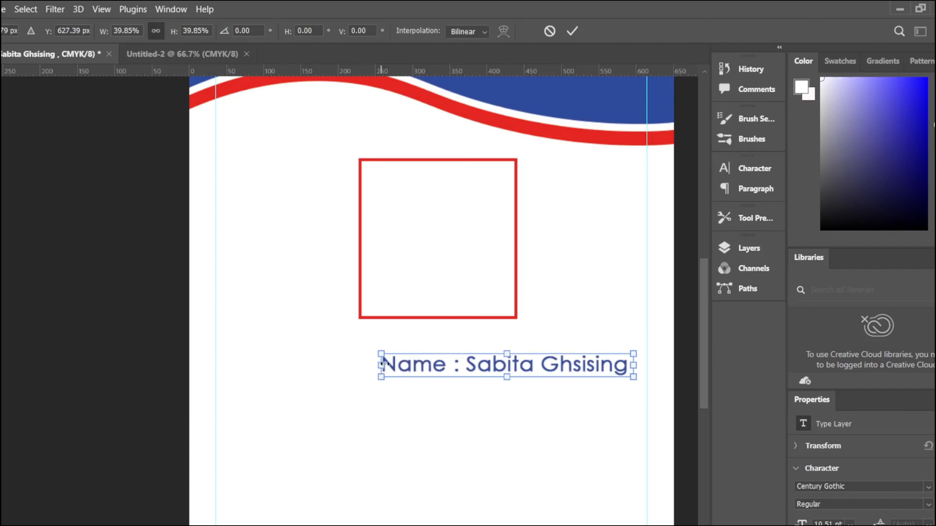
{"action": "left_click_drag", "start_coordinate": [449, 356], "coordinate": [383, 359]}
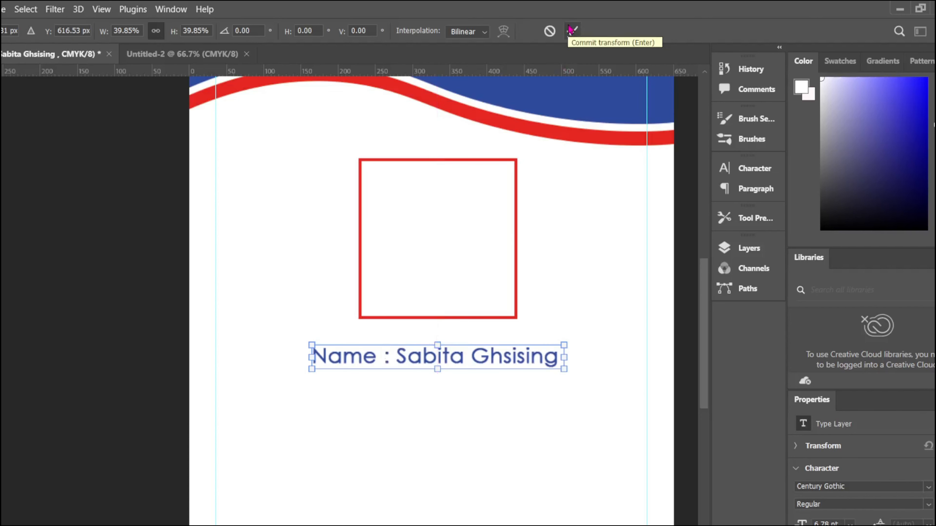
{"action": "left_click_drag", "start_coordinate": [465, 358], "coordinate": [466, 402]}
Step: Keep the 'Name :' label intact and place a copy of the line directly under the photo box
{"action": "double_click", "coordinate": [397, 399]}
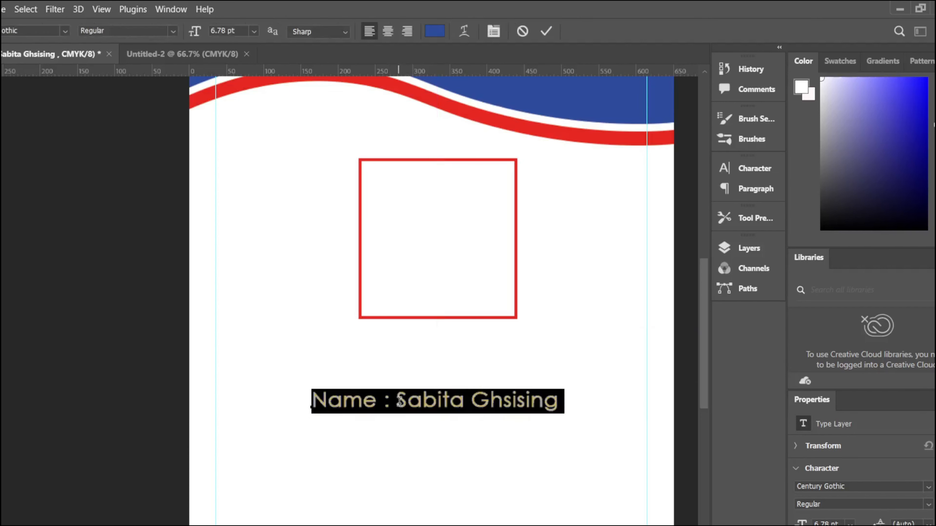
{"action": "left_click", "coordinate": [313, 401]}
{"action": "key", "text": "Delete"}
{"action": "key", "text": "Delete"}
{"action": "key", "text": "Delete"}
{"action": "key", "text": "Delete"}
{"action": "key", "text": "Delete"}
{"action": "key", "text": "Delete"}
{"action": "key", "text": "Delete"}
{"action": "key", "text": "ctrl+z"}
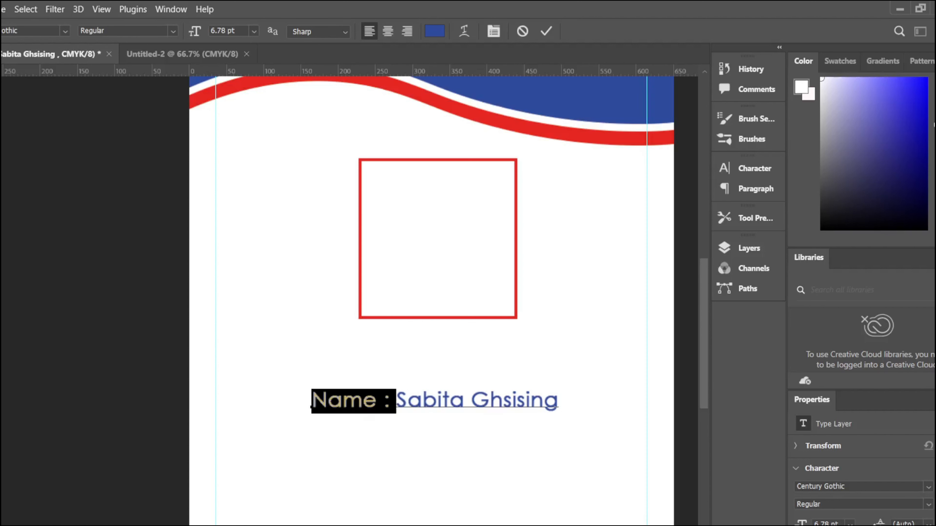
{"action": "left_click", "coordinate": [540, 28]}
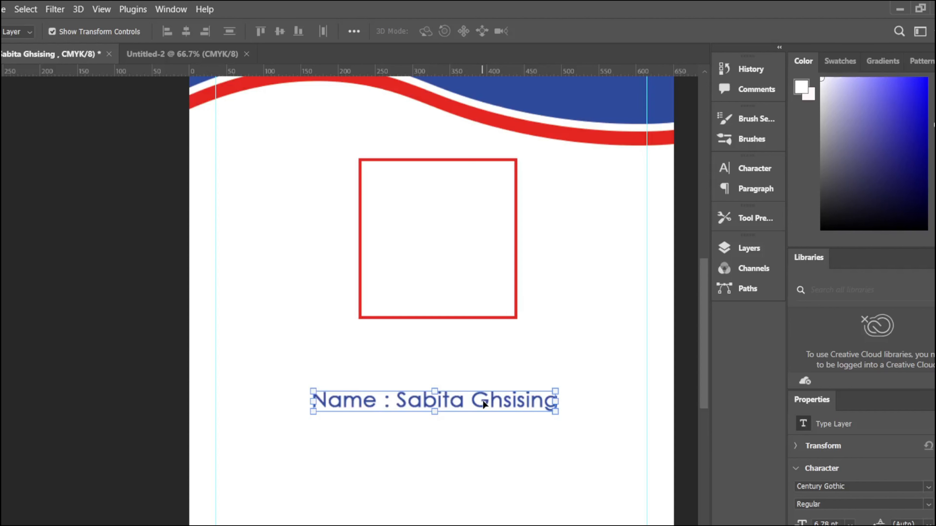
{"action": "left_click_drag", "start_coordinate": [447, 406], "coordinate": [455, 335]}
Step: Retype the copied line as the head teacher's name over 'Head Master'
{"action": "double_click", "coordinate": [455, 335]}
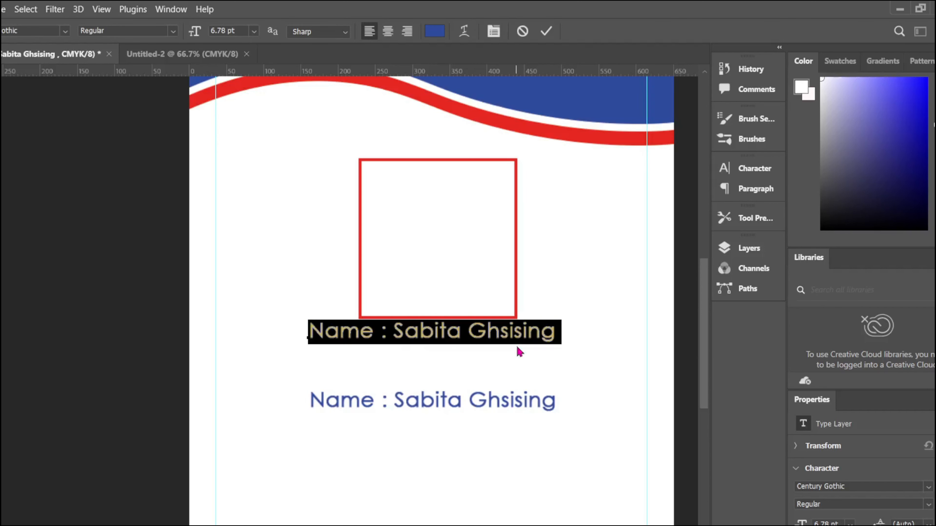
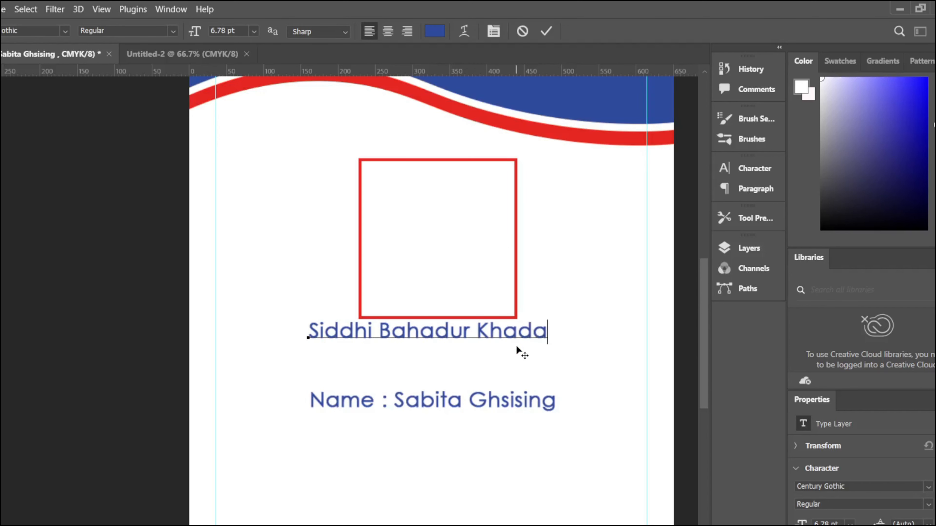
{"action": "key", "text": "Return"}
{"action": "type", "text": "Head Master"}
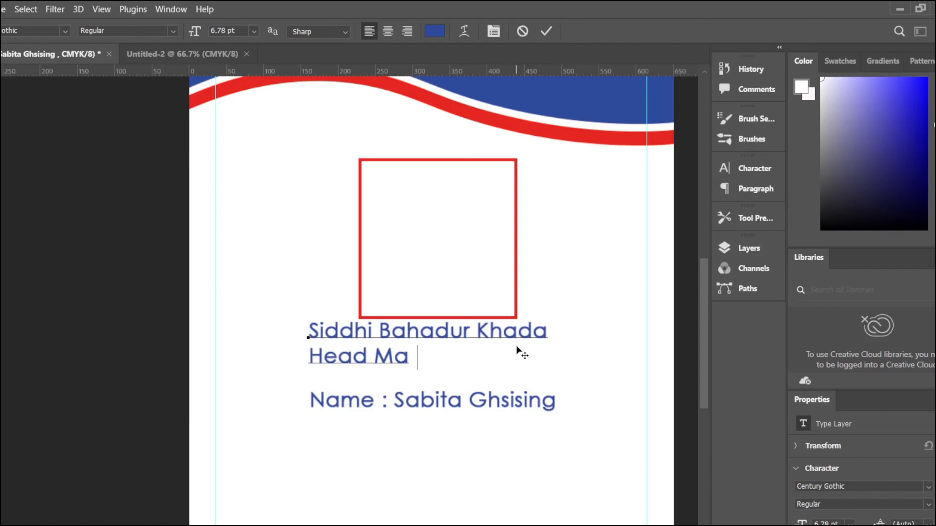
{"action": "left_click", "coordinate": [546, 31]}
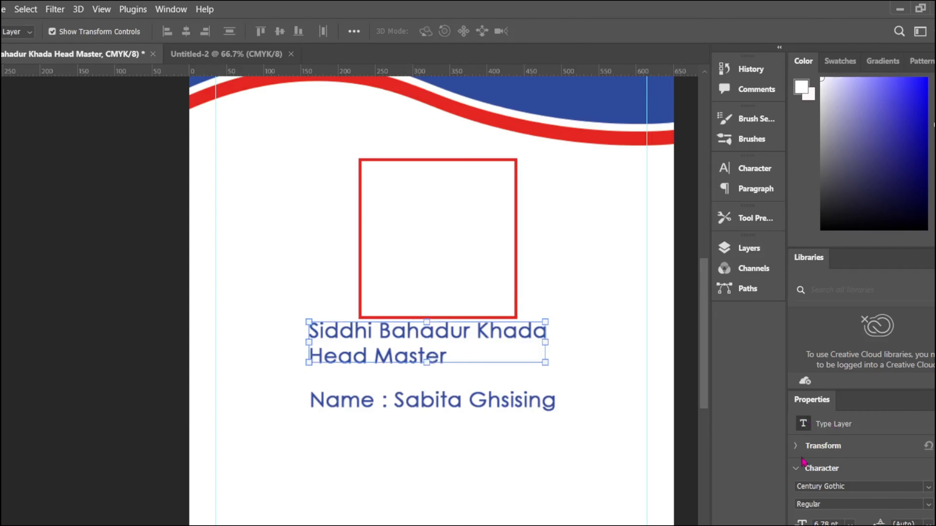
Step: Centre-align the two-line caption under the photo box and add the missing 'k' to the surname
{"action": "left_click", "coordinate": [752, 168]}
{"action": "left_click", "coordinate": [755, 189]}
{"action": "left_click", "coordinate": [591, 189]}
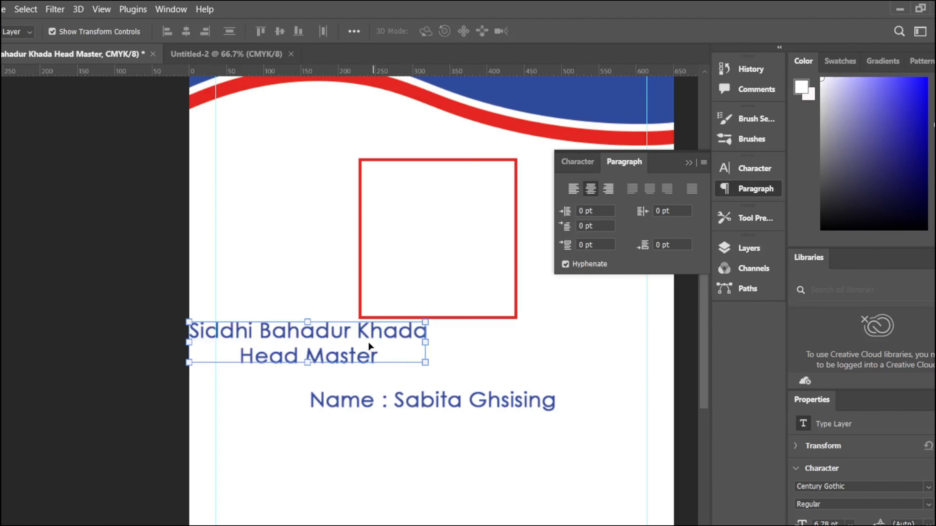
{"action": "left_click_drag", "start_coordinate": [369, 346], "coordinate": [490, 345]}
{"action": "double_click", "coordinate": [542, 332]}
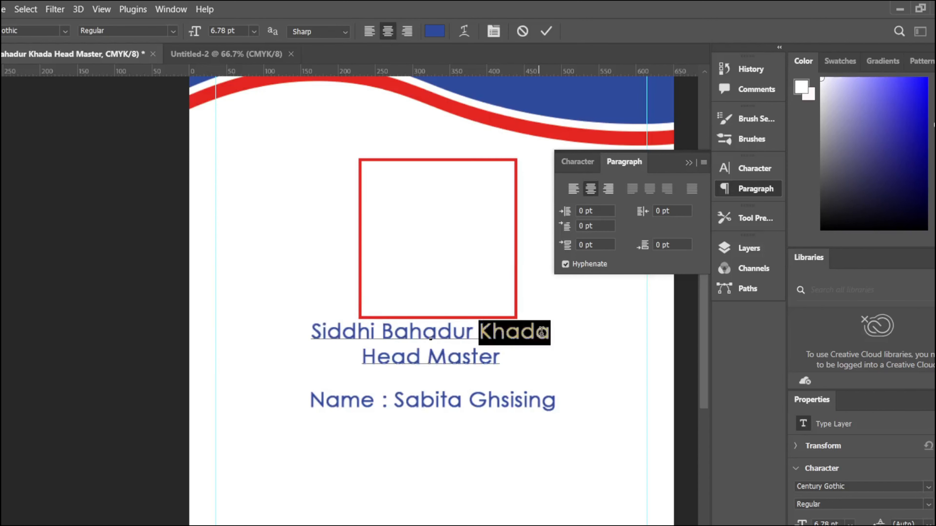
{"action": "left_click", "coordinate": [536, 332]}
{"action": "type", "text": "k"}
{"action": "key", "text": "ctrl+Return"}
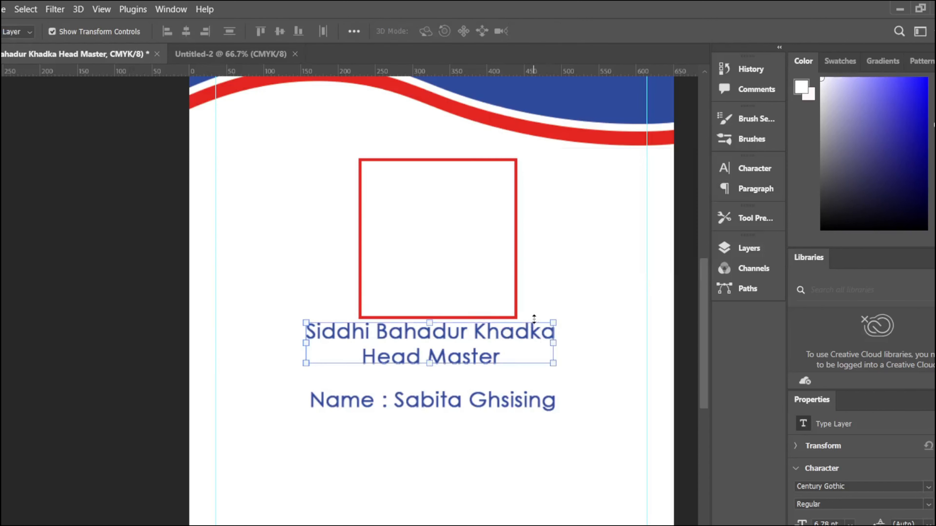
Step: Scale the caption down to about 66% and centre it just under the photo box
{"action": "left_click_drag", "start_coordinate": [534, 318], "coordinate": [475, 301]}
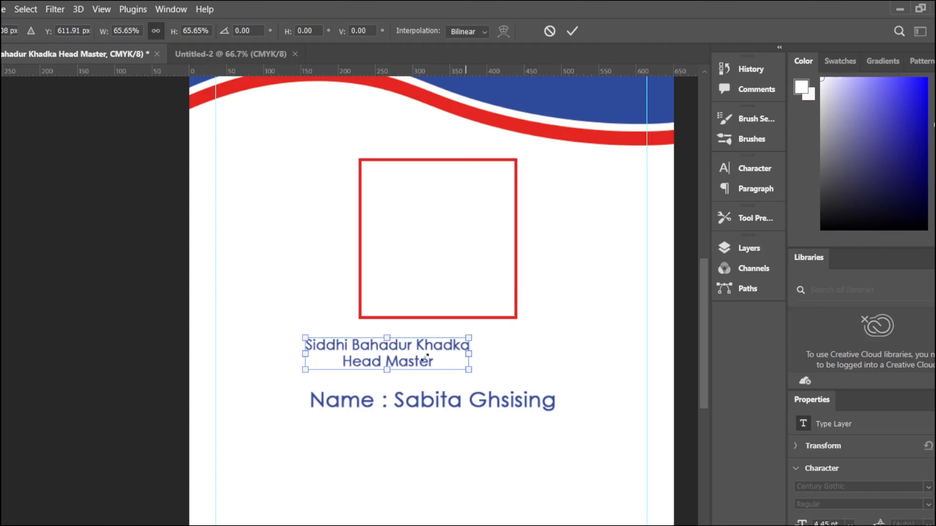
{"action": "left_click_drag", "start_coordinate": [425, 357], "coordinate": [383, 345]}
{"action": "left_click", "coordinate": [570, 34]}
Step: Remove faux bold from the head teacher's name line, keeping 'Head Master' in mixed case
{"action": "key", "text": "t"}
{"action": "left_click", "coordinate": [748, 169]}
{"action": "left_click", "coordinate": [607, 269]}
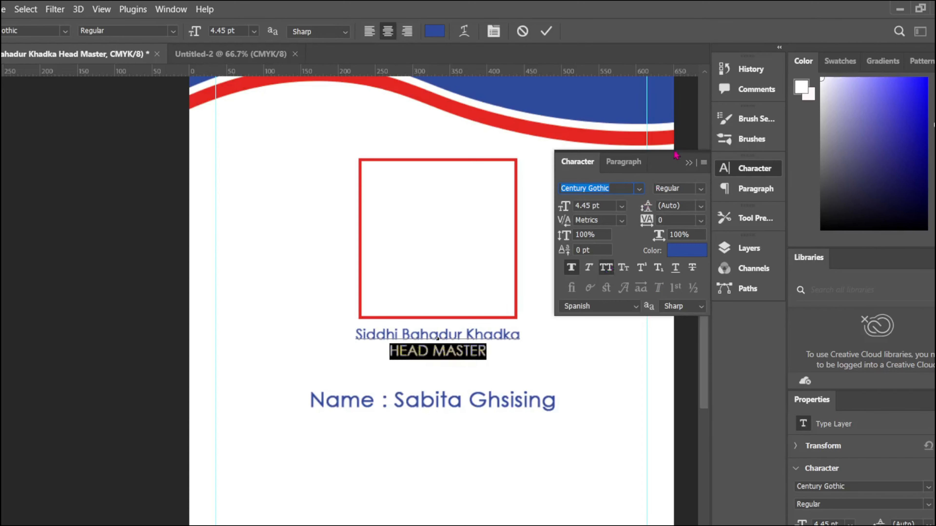
{"action": "left_click", "coordinate": [606, 268]}
{"action": "left_click_drag", "start_coordinate": [520, 334], "coordinate": [354, 335]}
{"action": "left_click", "coordinate": [571, 270]}
{"action": "left_click", "coordinate": [689, 163]}
{"action": "key", "text": "ctrl+Return"}
{"action": "key", "text": "ctrl+t"}
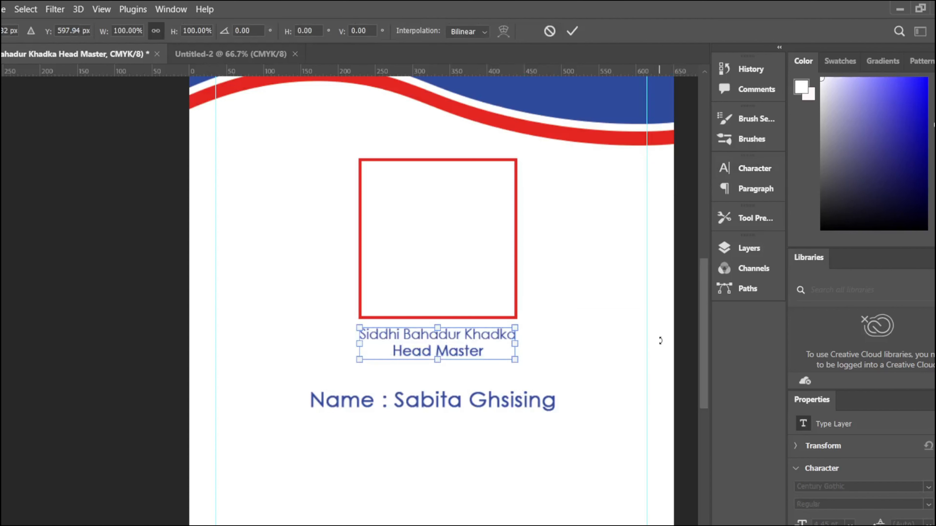
Step: Duplicate the Name line just below it and retype the copy as the Class line
{"action": "key", "text": "Return"}
{"action": "left_click", "coordinate": [483, 399]}
{"action": "left_click_drag", "start_coordinate": [483, 399], "coordinate": [496, 432]}
{"action": "double_click", "coordinate": [496, 433]}
{"action": "type", "text": "Class   : X"}
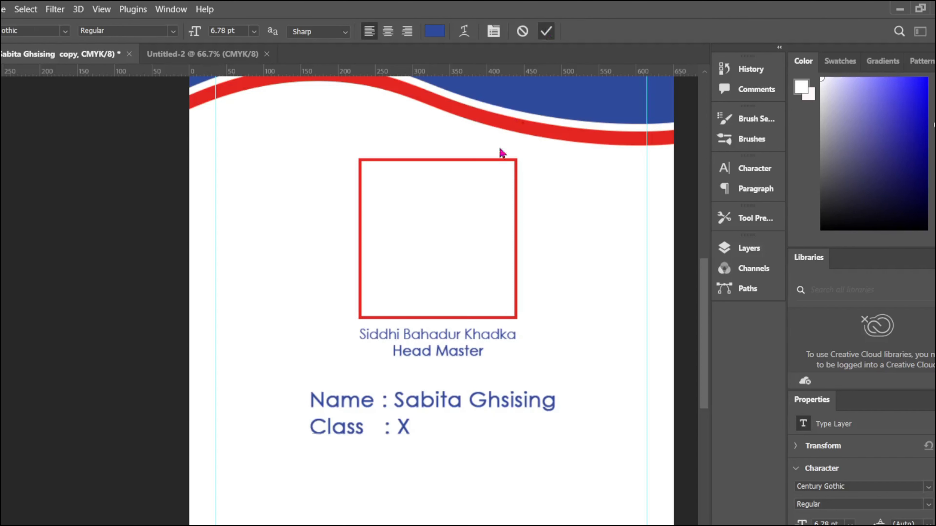
Step: Add a 'Roll No:' line under Class, moved up close to it
{"action": "left_click_drag", "start_coordinate": [388, 427], "coordinate": [388, 458]}
{"action": "double_click", "coordinate": [389, 458]}
{"action": "key", "text": "BackSpace"}
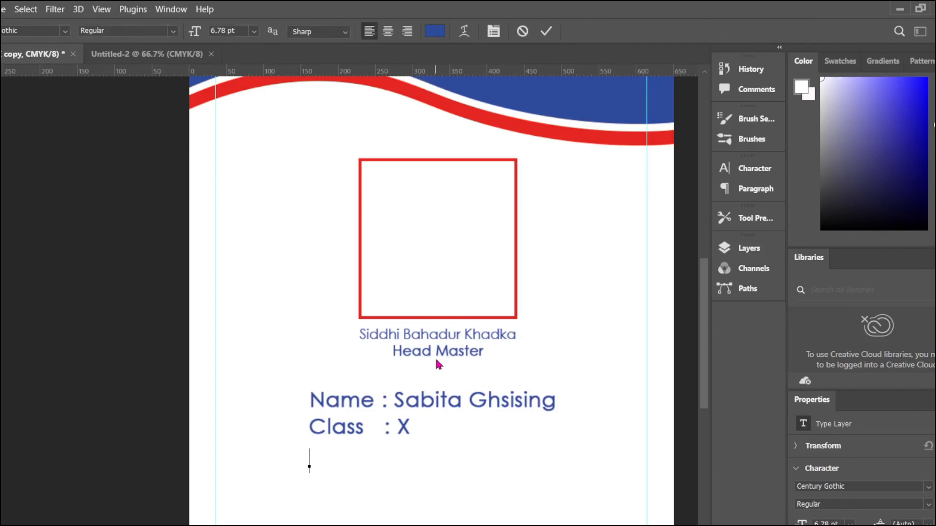
{"action": "type", "text": "Roll No: I"}
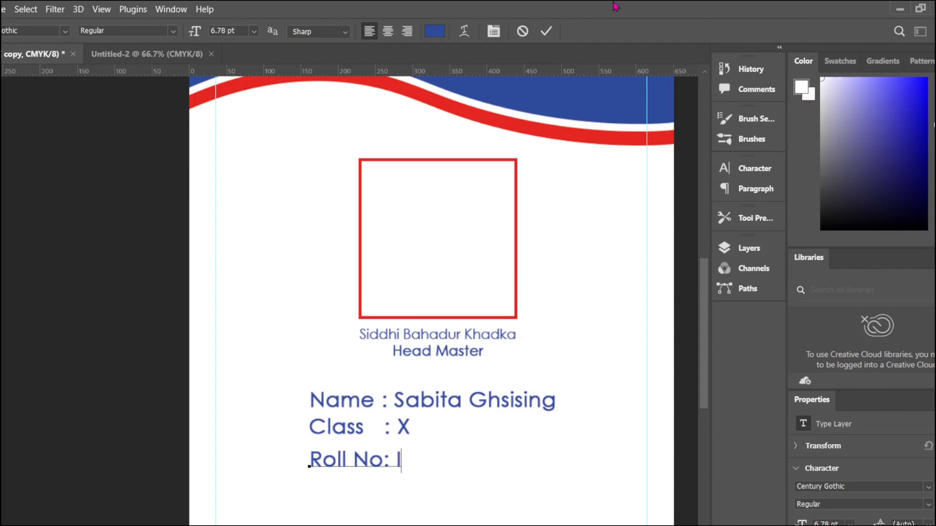
{"action": "left_click", "coordinate": [546, 32]}
{"action": "left_click_drag", "start_coordinate": [362, 461], "coordinate": [375, 479]}
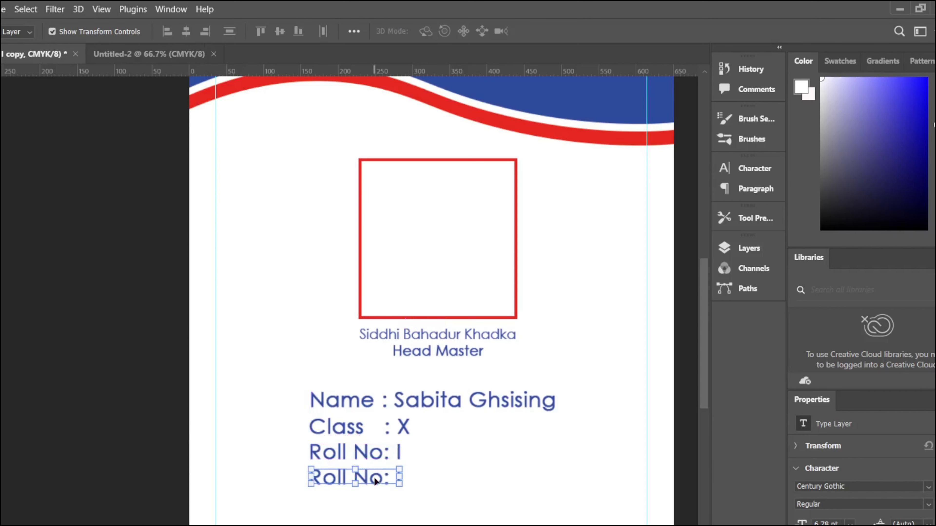
Step: Create the DOB and Mobile lines by duplicating and retyping the lines above
{"action": "double_click", "coordinate": [374, 479]}
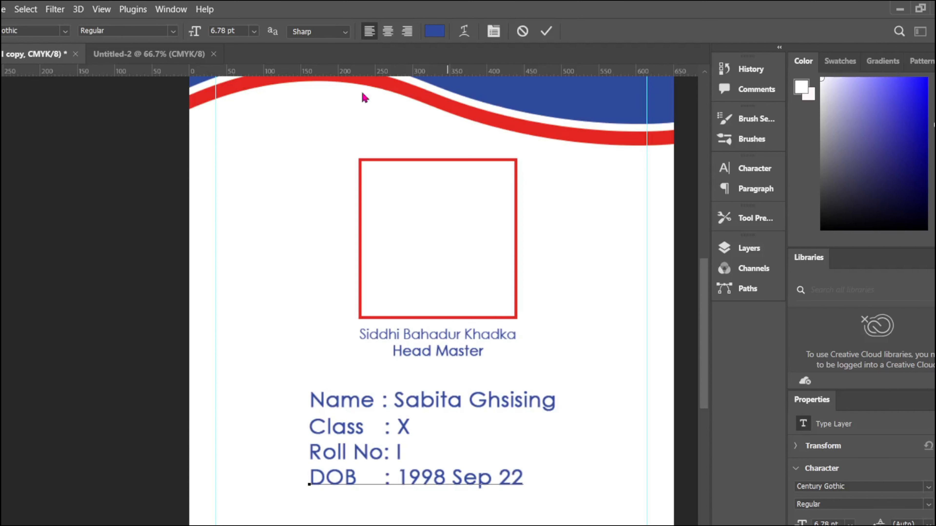
{"action": "left_click", "coordinate": [546, 32]}
{"action": "left_click_drag", "start_coordinate": [439, 483], "coordinate": [441, 512]}
{"action": "double_click", "coordinate": [465, 506]}
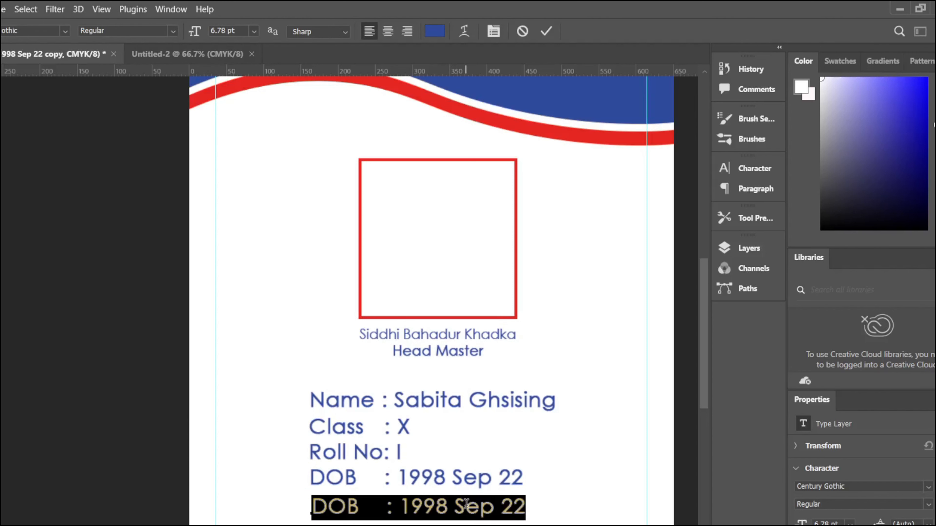
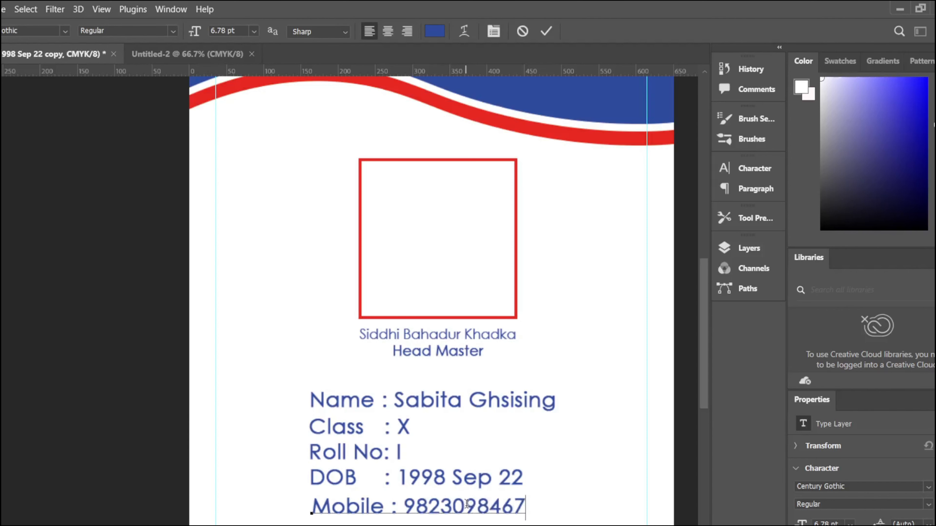
{"action": "left_click", "coordinate": [546, 31]}
Step: Turn a Mobile copy into the Address line and position it under Mobile
{"action": "scroll", "coordinate": [398, 438], "scroll_direction": "down", "scroll_amount": 2}
{"action": "left_click_drag", "start_coordinate": [398, 438], "coordinate": [399, 465]}
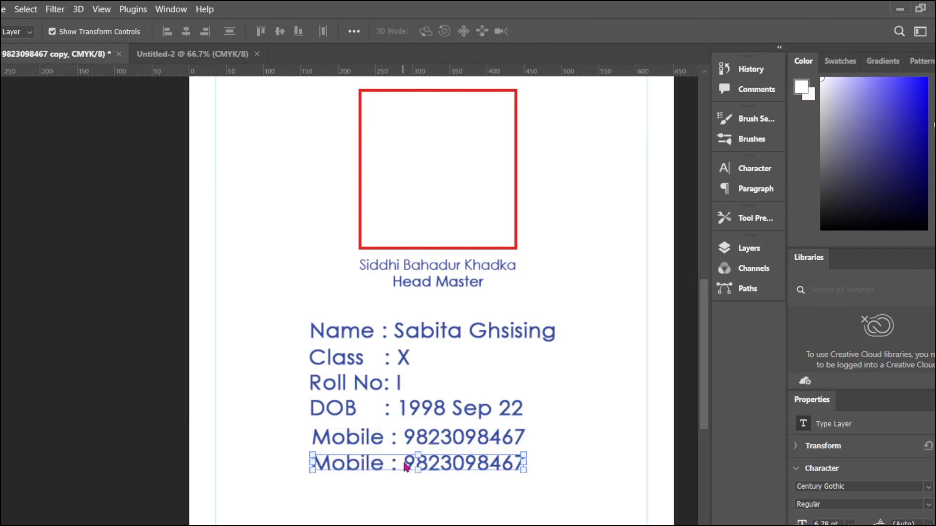
{"action": "double_click", "coordinate": [438, 461]}
{"action": "type", "text": "Address : Jir"}
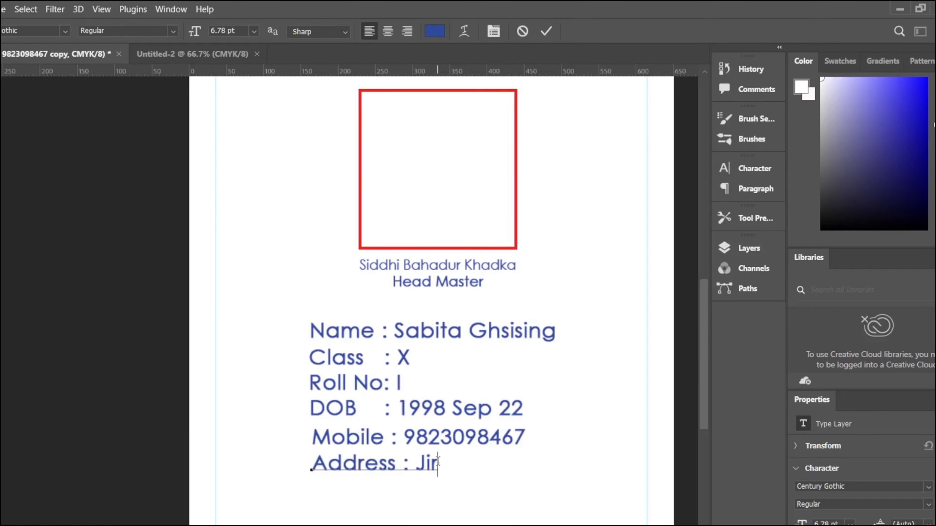
{"action": "key", "text": "BackSpace"}
{"action": "key", "text": "BackSpace"}
{"action": "key", "text": "BackSpace"}
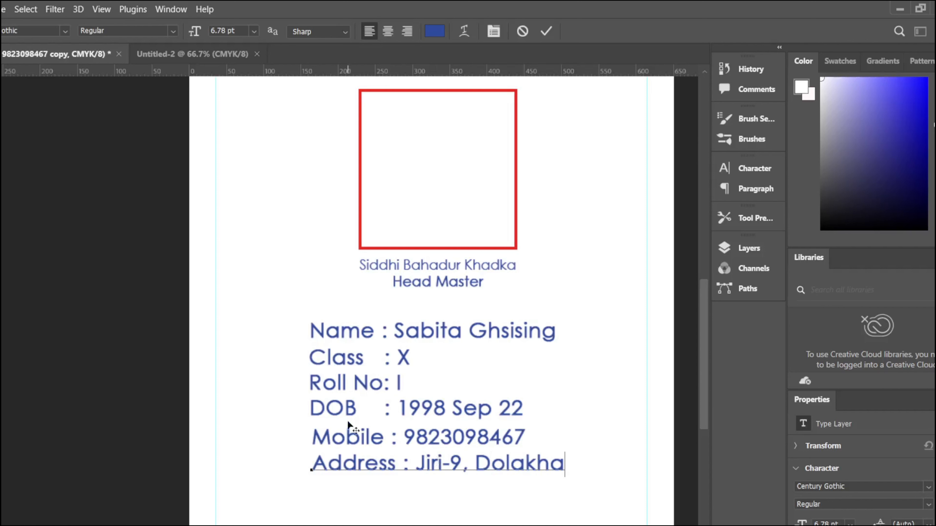
{"action": "key", "text": "ctrl+Return"}
{"action": "key", "text": "ctrl+t"}
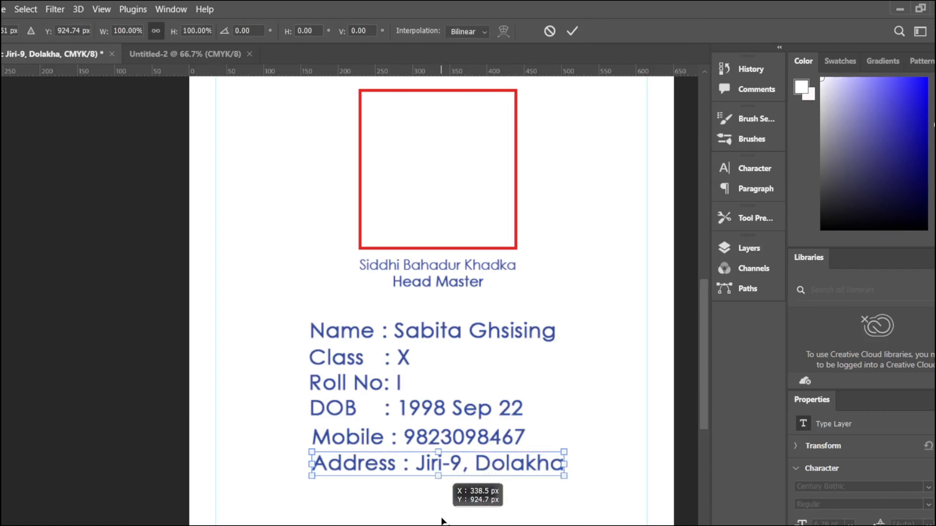
{"action": "left_click_drag", "start_coordinate": [441, 463], "coordinate": [432, 487]}
{"action": "key", "text": "Down"}
{"action": "key", "text": "Down"}
{"action": "key", "text": "Down"}
{"action": "key", "text": "Down"}
{"action": "left_click", "coordinate": [573, 32]}
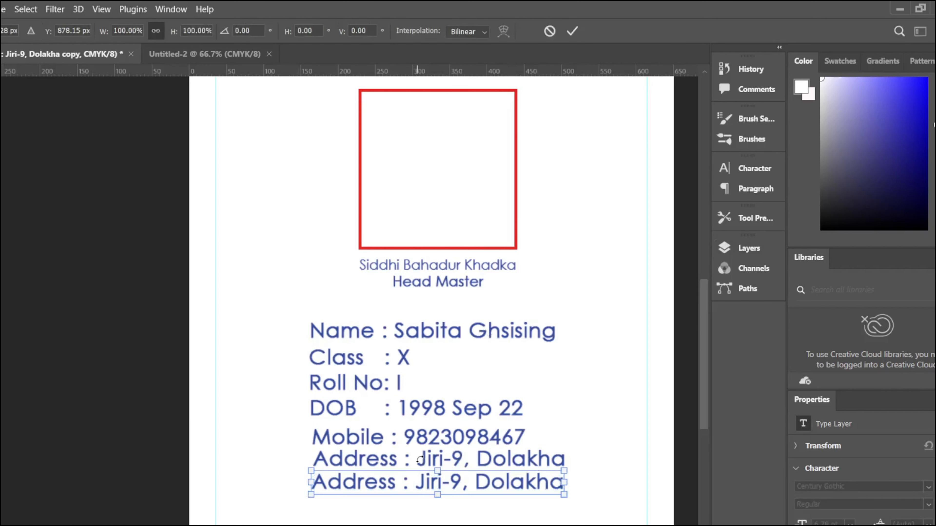
Step: Retype a duplicate as 'Father's Name' and shrink it to fit the card
{"action": "double_click", "coordinate": [418, 479]}
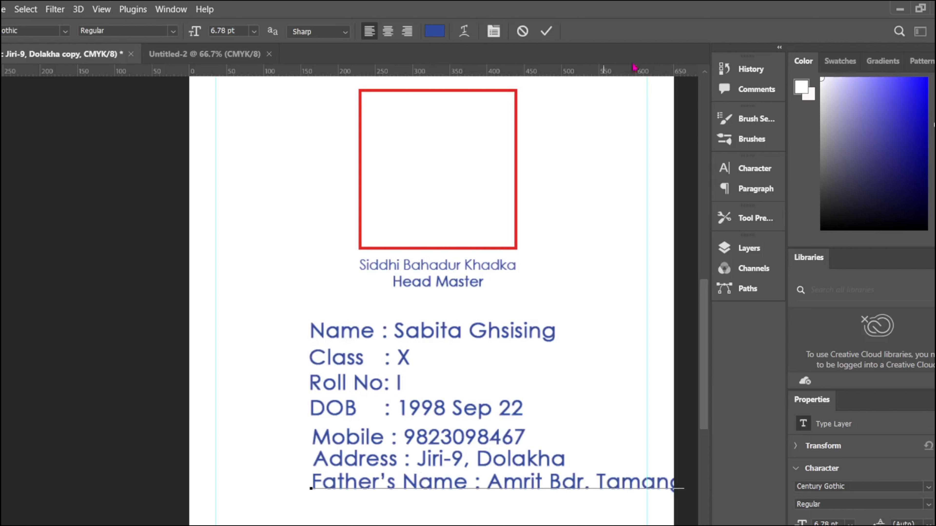
{"action": "left_click", "coordinate": [547, 31]}
{"action": "left_click_drag", "start_coordinate": [683, 475], "coordinate": [618, 476]}
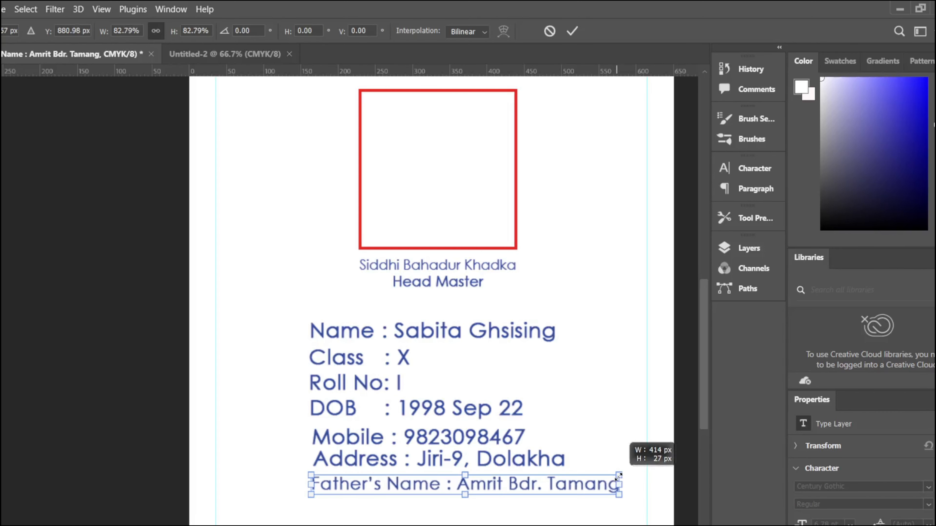
{"action": "left_click", "coordinate": [572, 31]}
Step: Nudge the Father's Name, Address, Mobile and DOB lines into left alignment
{"action": "left_click_drag", "start_coordinate": [510, 488], "coordinate": [507, 489]}
{"action": "left_click_drag", "start_coordinate": [484, 458], "coordinate": [480, 460]}
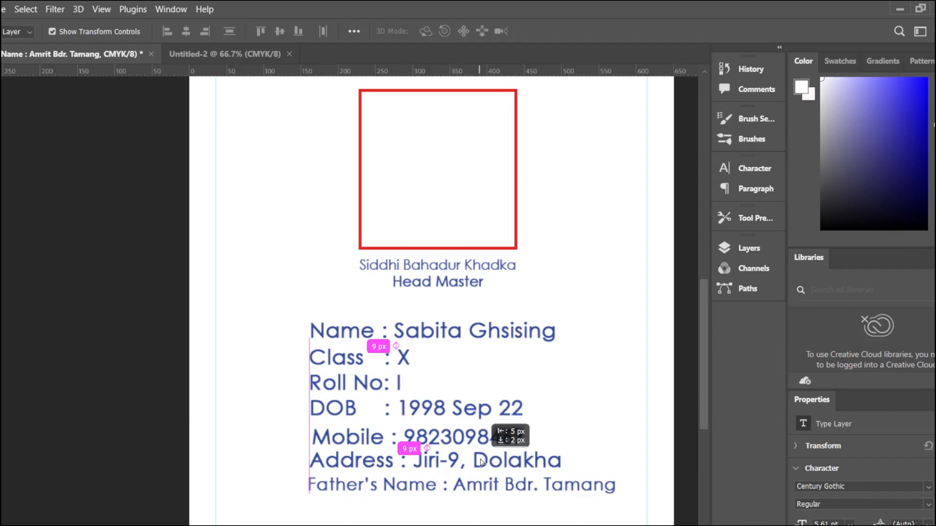
{"action": "key", "text": "ctrl+t"}
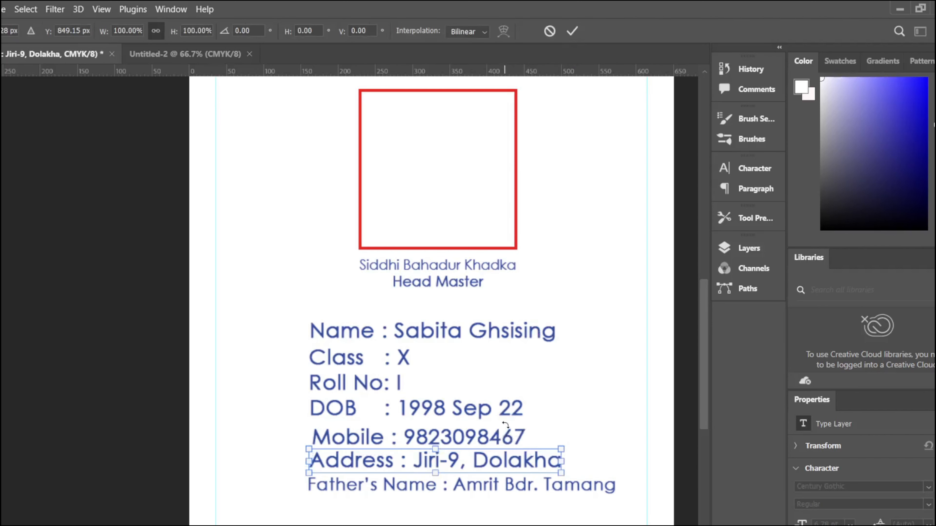
{"action": "left_click", "coordinate": [572, 31]}
{"action": "left_click_drag", "start_coordinate": [494, 433], "coordinate": [489, 464]}
{"action": "left_click_drag", "start_coordinate": [477, 412], "coordinate": [475, 413]}
{"action": "left_click_drag", "start_coordinate": [389, 382], "coordinate": [387, 386]}
{"action": "left_click_drag", "start_coordinate": [412, 443], "coordinate": [411, 439]}
Step: Select all the detail lines, try alignment options, then undo them
{"action": "scroll", "coordinate": [536, 334], "scroll_direction": "down", "scroll_amount": 3}
{"action": "left_click", "coordinate": [518, 391]}
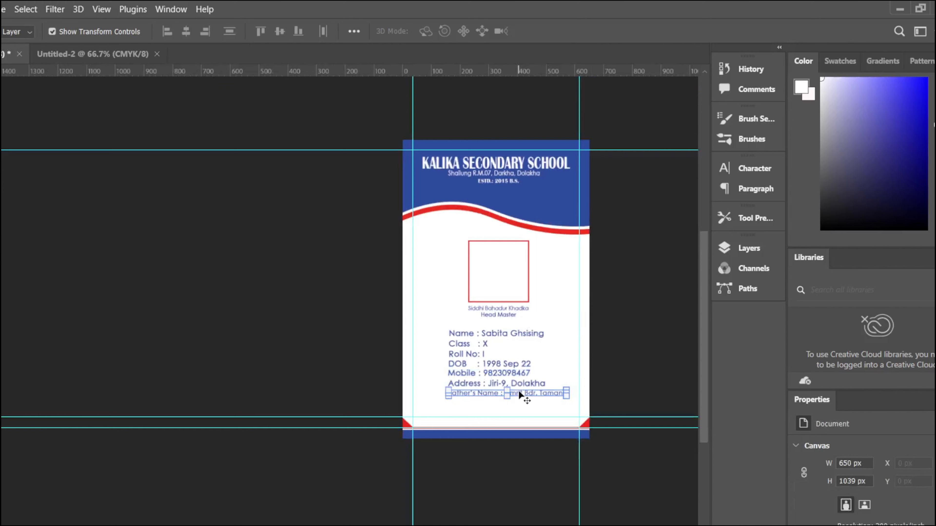
{"action": "left_click", "coordinate": [740, 168]}
{"action": "scroll", "coordinate": [639, 233], "scroll_direction": "up", "scroll_amount": 1}
{"action": "scroll", "coordinate": [640, 236], "scroll_direction": "up", "scroll_amount": 1}
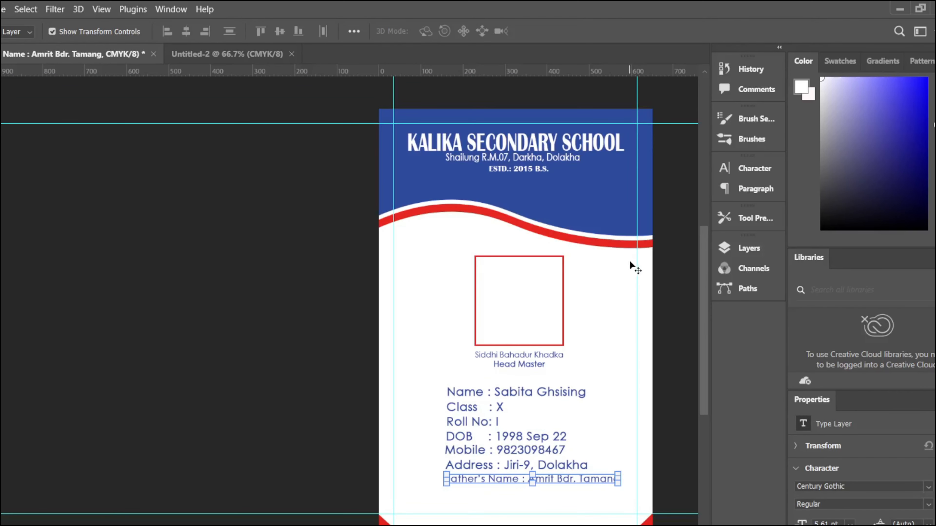
{"action": "left_click_drag", "start_coordinate": [427, 383], "coordinate": [490, 476]}
{"action": "left_click", "coordinate": [186, 31]}
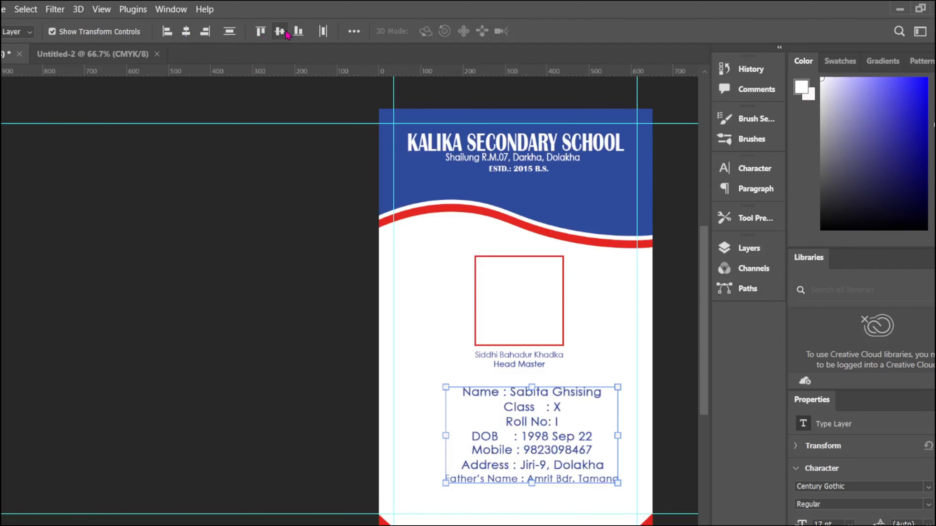
{"action": "left_click", "coordinate": [280, 32]}
{"action": "key", "text": "ctrl+z"}
{"action": "key", "text": "ctrl+z"}
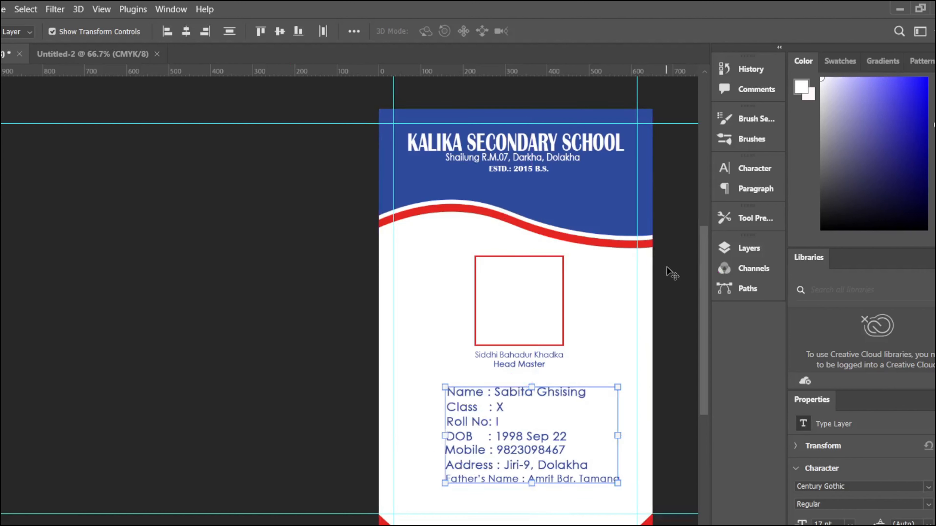
Step: Move the whole student details block down about 31 px
{"action": "left_click", "coordinate": [674, 265]}
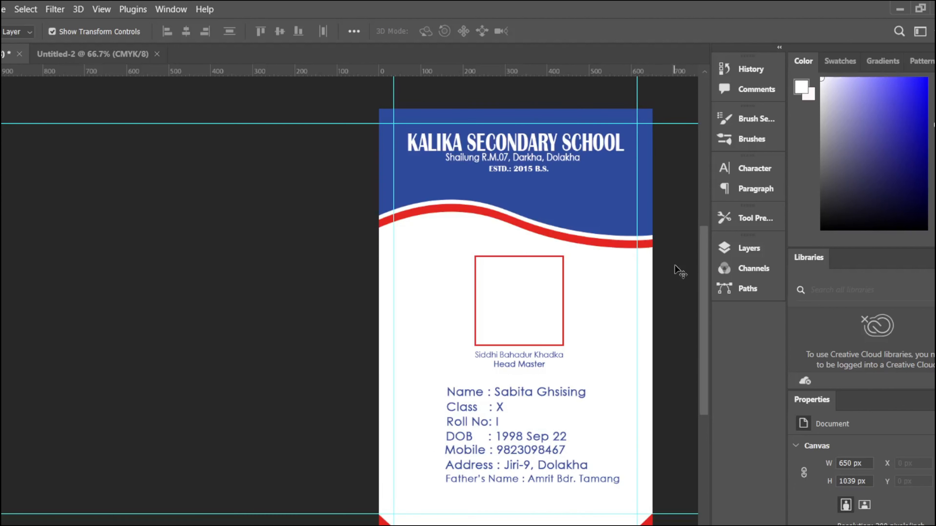
{"action": "left_click", "coordinate": [487, 477]}
{"action": "left_click", "coordinate": [494, 450]}
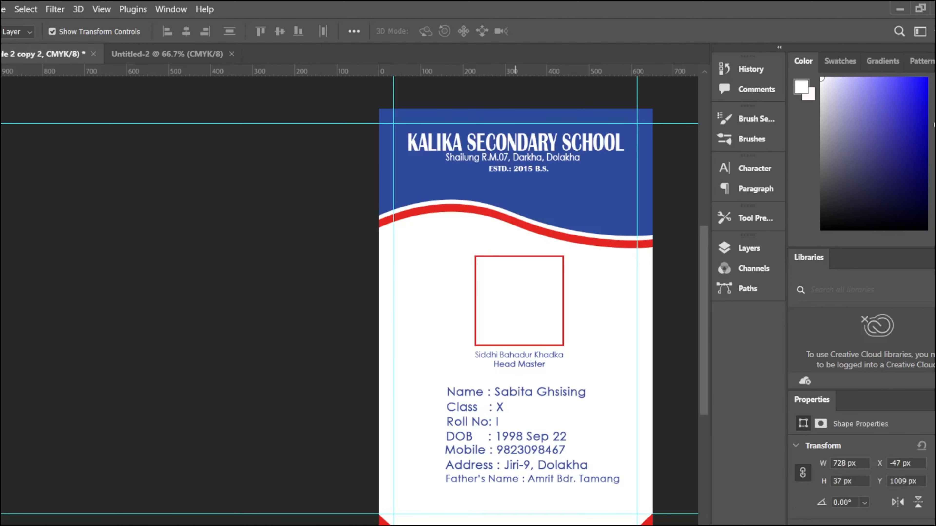
{"action": "left_click", "coordinate": [487, 499]}
{"action": "left_click", "coordinate": [507, 363]}
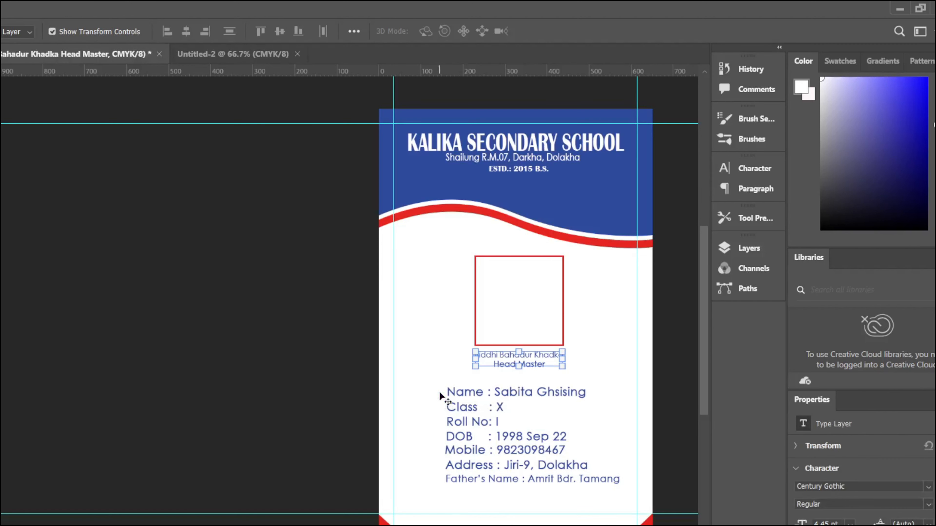
{"action": "left_click_drag", "start_coordinate": [439, 391], "coordinate": [514, 501]}
{"action": "left_click", "coordinate": [490, 462]}
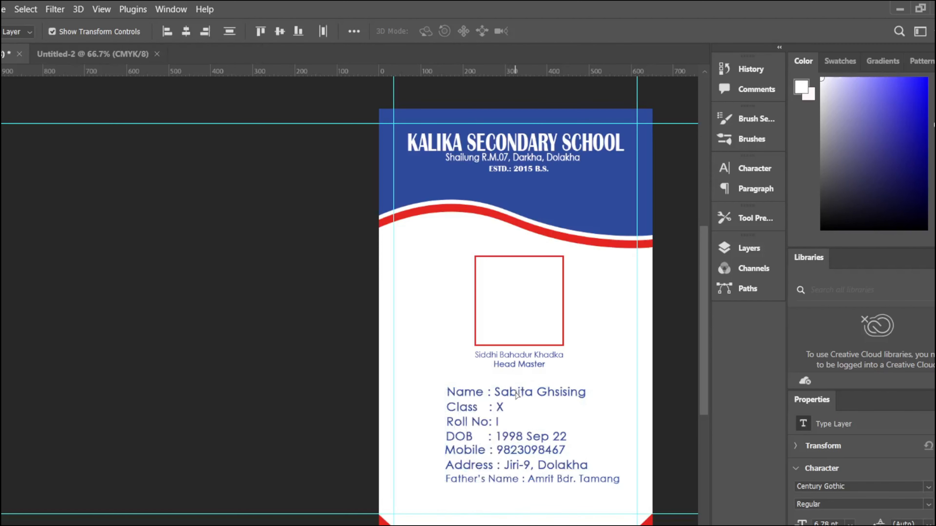
{"action": "left_click_drag", "start_coordinate": [517, 393], "coordinate": [518, 404]}
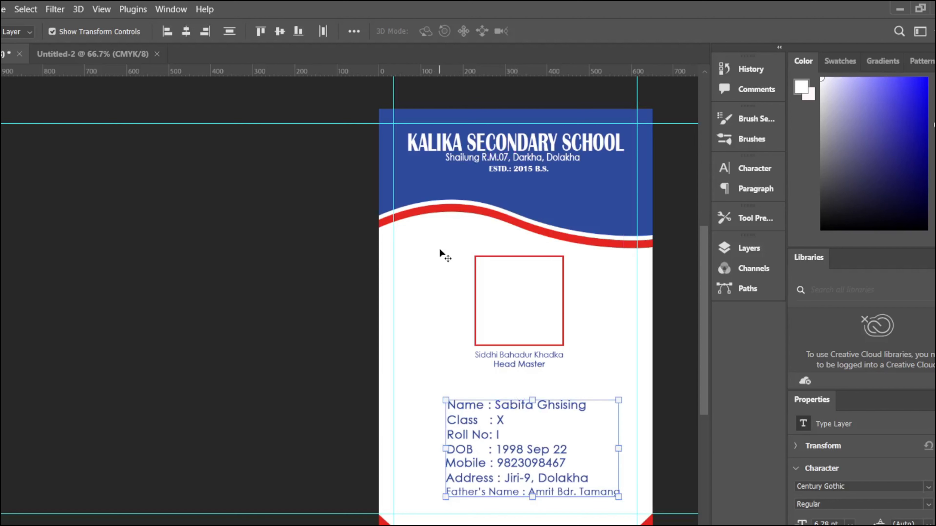
Step: Draw a thin blue rectangle bar across the card with the Rectangle tool
{"action": "left_click", "coordinate": [522, 357]}
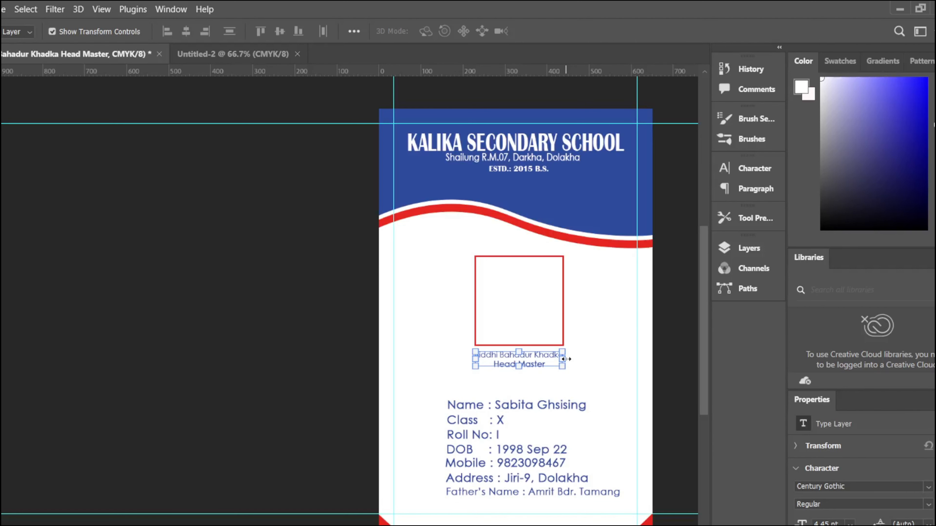
{"action": "key", "text": "u"}
{"action": "left_click_drag", "start_coordinate": [363, 277], "coordinate": [658, 285]}
Step: Move the bar down through the photo box, enlarge it and fill it red
{"action": "key", "text": "v"}
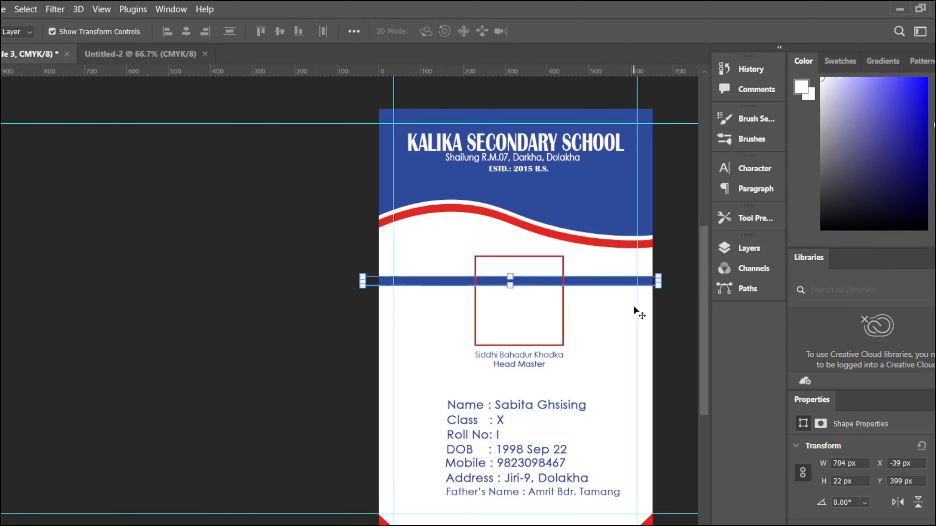
{"action": "left_click_drag", "start_coordinate": [590, 284], "coordinate": [593, 304]}
{"action": "key", "text": "ctrl+t"}
{"action": "left_click", "coordinate": [572, 31]}
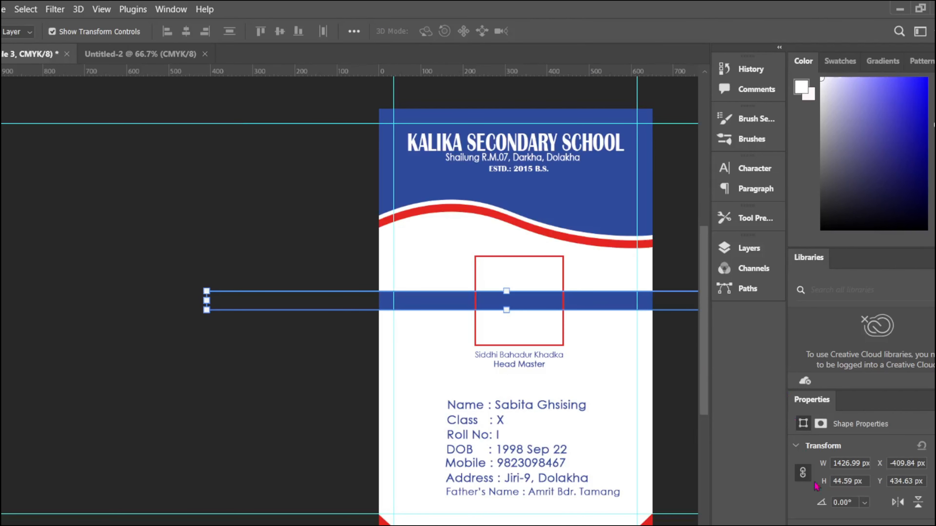
{"action": "left_click", "coordinate": [821, 525]}
{"action": "left_click", "coordinate": [811, 402]}
{"action": "left_click", "coordinate": [691, 367]}
Step: Look through the Layers list to identify the red bar's and photo box's layers
{"action": "left_click", "coordinate": [742, 252]}
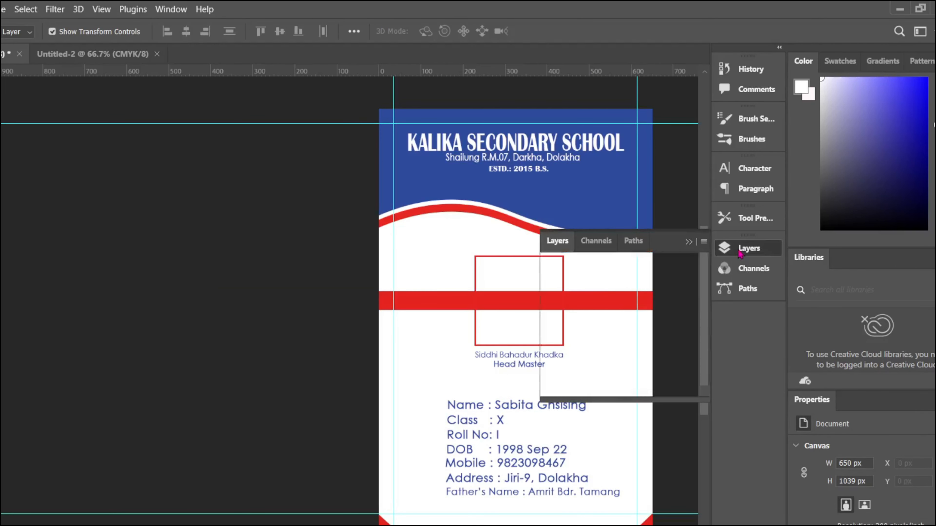
{"action": "mouse_move", "coordinate": [594, 332]}
{"action": "left_mouse_down"}
{"action": "mouse_move", "coordinate": [594, 388]}
{"action": "mouse_move", "coordinate": [594, 350]}
{"action": "left_mouse_up"}
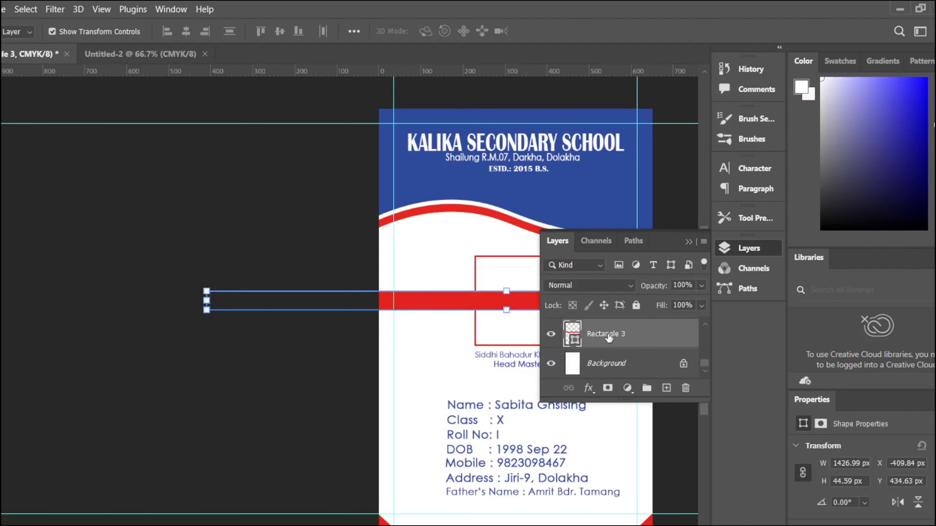
{"action": "left_click", "coordinate": [688, 205]}
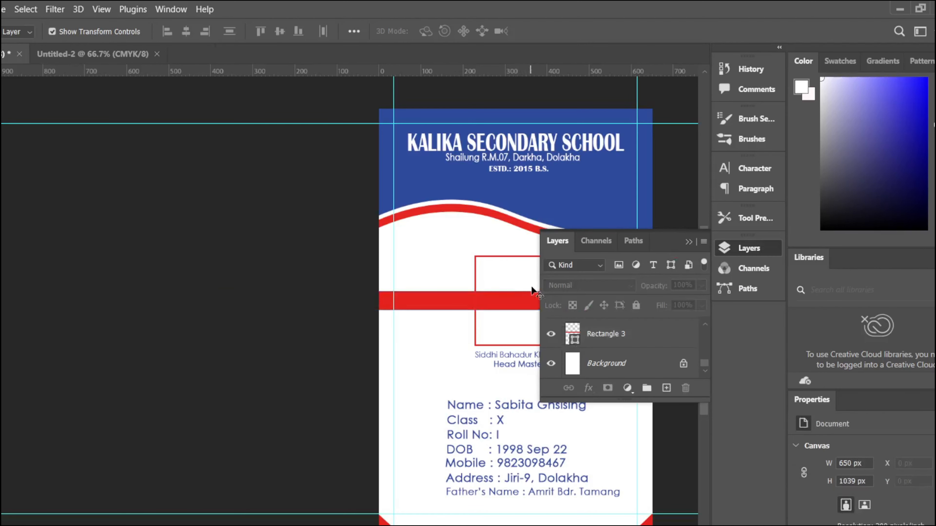
{"action": "left_click", "coordinate": [687, 244]}
{"action": "left_click", "coordinate": [543, 267]}
{"action": "left_click", "coordinate": [742, 248]}
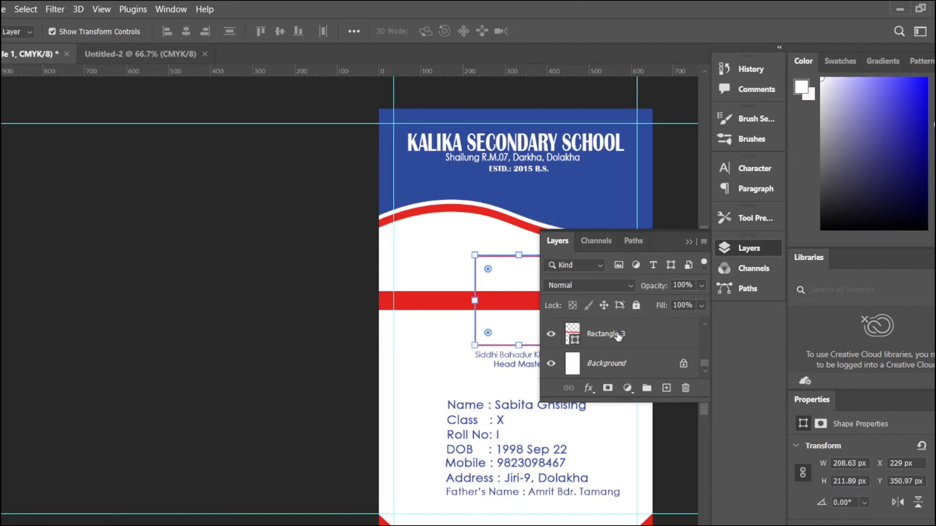
{"action": "scroll", "coordinate": [618, 338], "scroll_direction": "up", "scroll_amount": 5}
{"action": "scroll", "coordinate": [621, 339], "scroll_direction": "down", "scroll_amount": 2}
{"action": "left_click", "coordinate": [623, 339]}
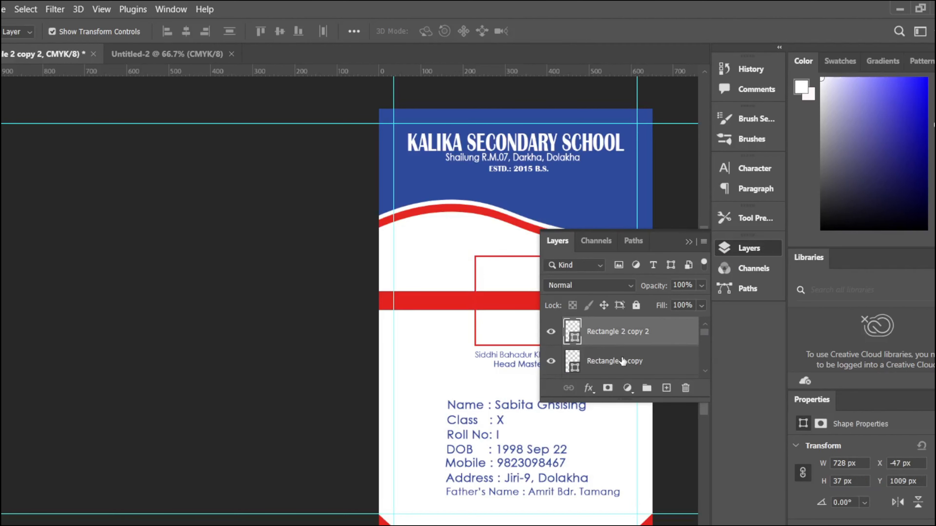
{"action": "left_click", "coordinate": [623, 361]}
{"action": "left_click", "coordinate": [491, 258]}
Step: Move the Rectangle layer lower in the layer stack
{"action": "scroll", "coordinate": [626, 327], "scroll_direction": "down", "scroll_amount": 1}
{"action": "left_click", "coordinate": [621, 335]}
{"action": "scroll", "coordinate": [622, 354], "scroll_direction": "down", "scroll_amount": 1}
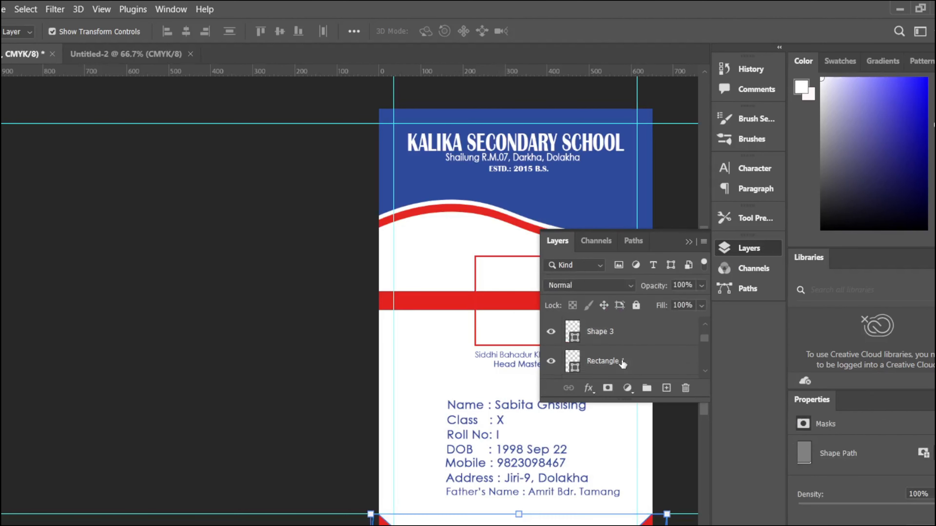
{"action": "left_click", "coordinate": [622, 362]}
{"action": "mouse_move", "coordinate": [630, 364]}
{"action": "left_mouse_down"}
{"action": "mouse_move", "coordinate": [630, 388]}
{"action": "mouse_move", "coordinate": [629, 369]}
{"action": "left_mouse_up"}
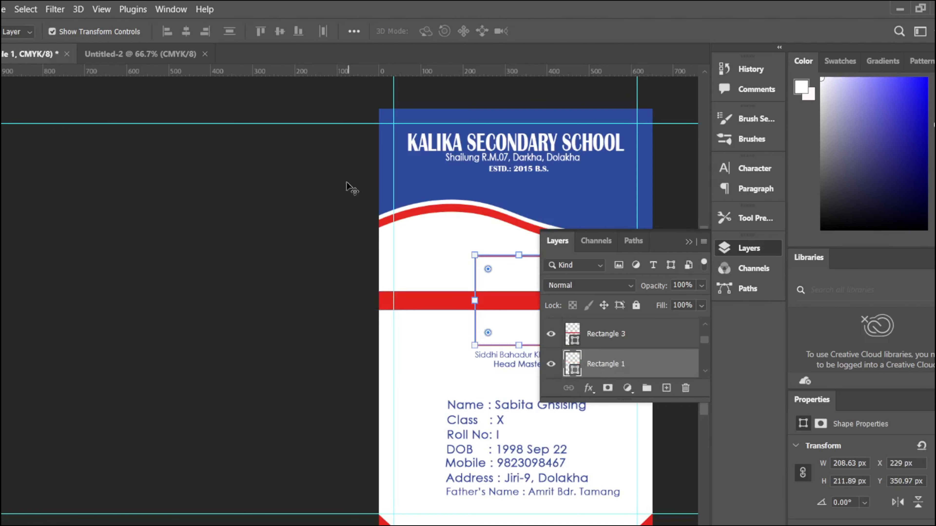
{"action": "left_click", "coordinate": [351, 187]}
{"action": "left_click", "coordinate": [689, 242]}
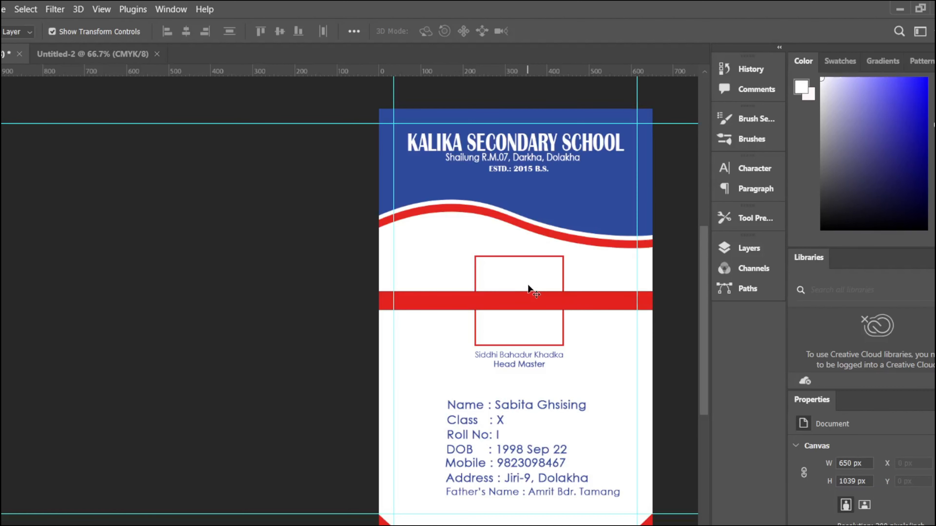
Step: Fill the photo box with blue
{"action": "left_click", "coordinate": [532, 255]}
{"action": "left_click", "coordinate": [797, 404]}
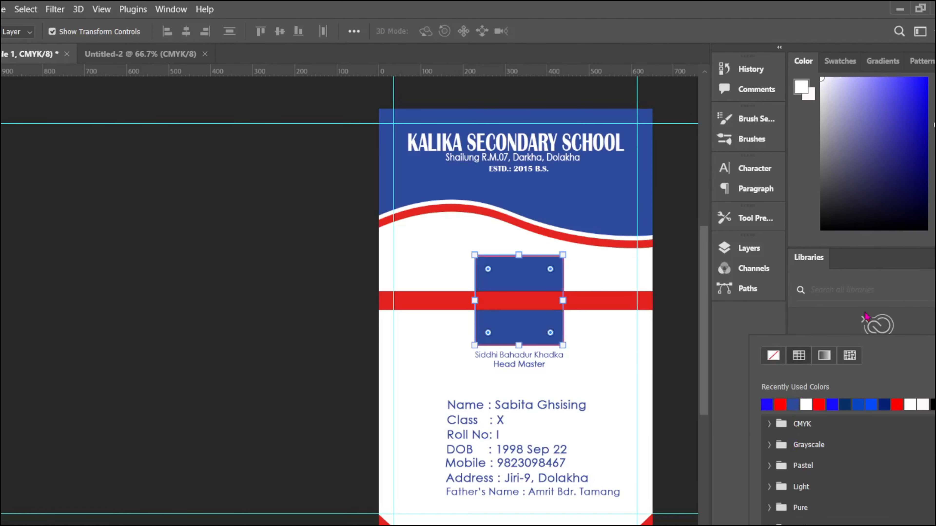
{"action": "left_click", "coordinate": [658, 334]}
Step: Reorder the layers so the red bar sits beneath the blue photo box
{"action": "left_click", "coordinate": [590, 299]}
{"action": "left_click", "coordinate": [541, 274]}
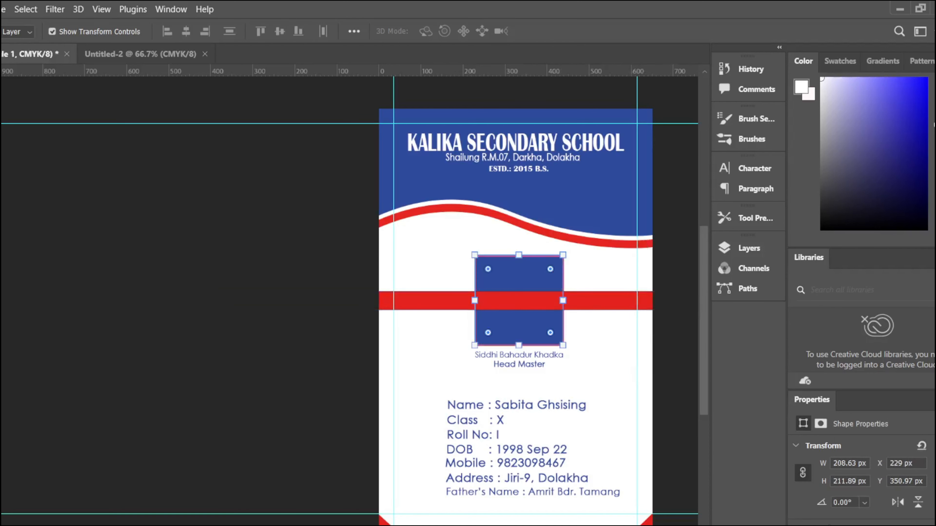
{"action": "left_click", "coordinate": [724, 248]}
{"action": "left_click_drag", "start_coordinate": [601, 332], "coordinate": [601, 373]}
{"action": "left_click", "coordinate": [693, 186]}
{"action": "left_click", "coordinate": [688, 242]}
{"action": "left_click", "coordinate": [525, 406]}
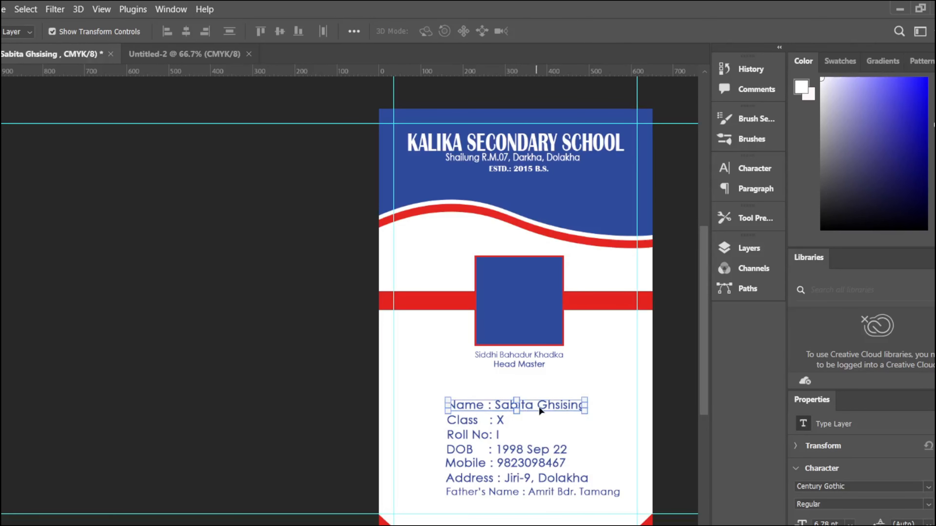
Step: Lengthen the red band and place its layer beneath the photo box square
{"action": "left_click_drag", "start_coordinate": [539, 408], "coordinate": [439, 310]}
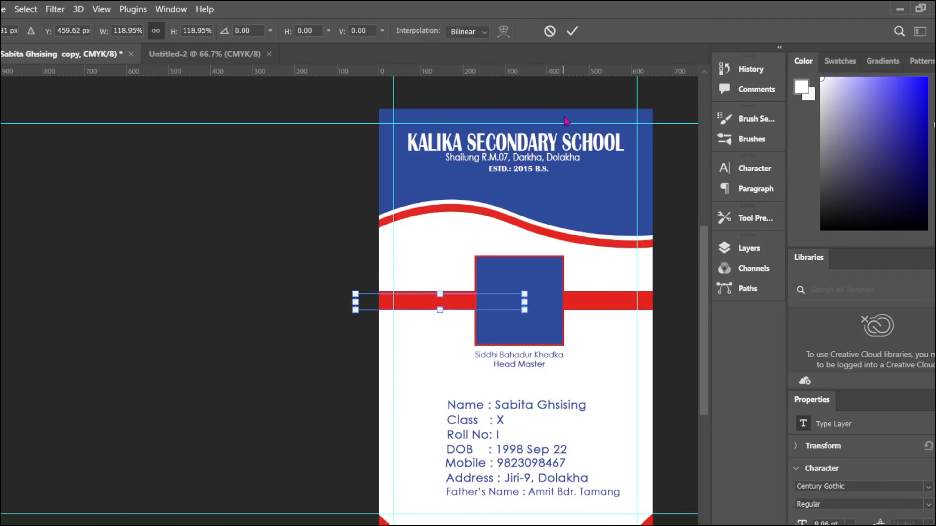
{"action": "left_click", "coordinate": [572, 31]}
{"action": "left_click", "coordinate": [453, 306]}
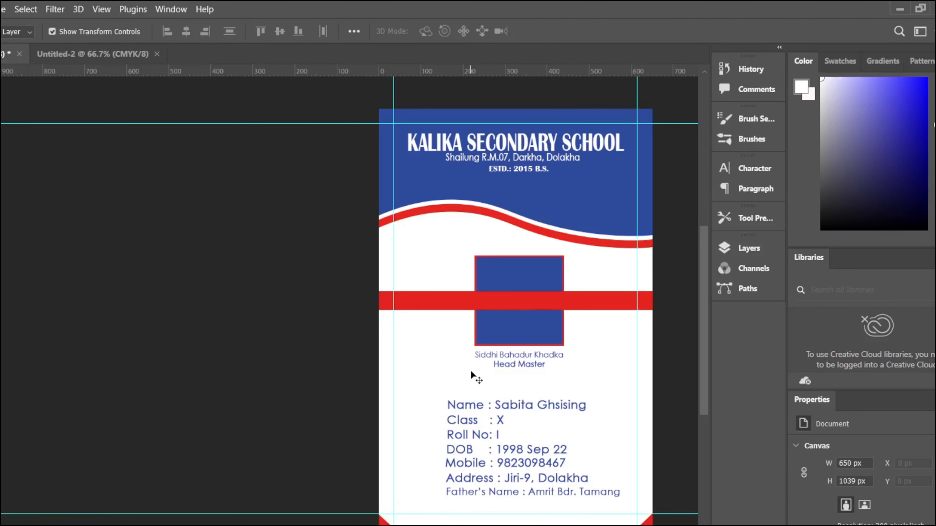
{"action": "key", "text": "ctrl+shift+]"}
{"action": "left_click", "coordinate": [736, 251]}
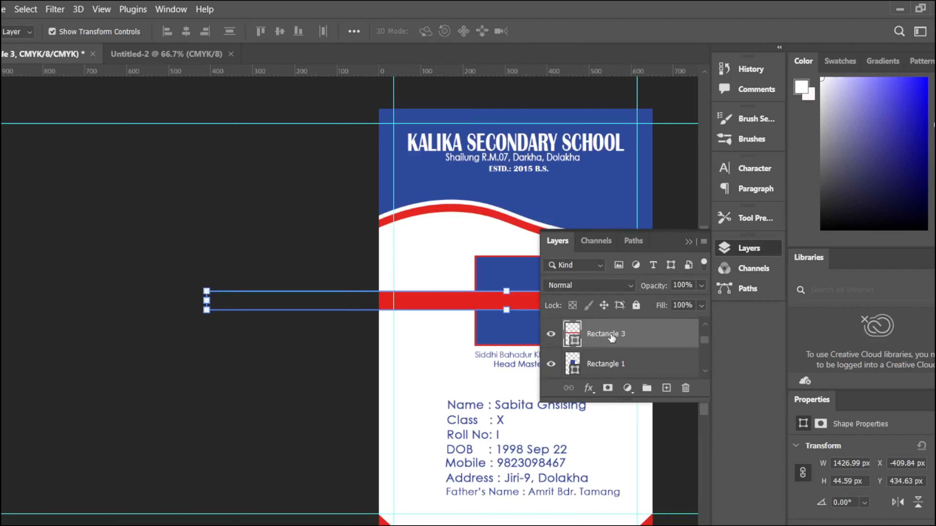
{"action": "left_click_drag", "start_coordinate": [611, 337], "coordinate": [600, 360]}
{"action": "left_click", "coordinate": [429, 240]}
{"action": "left_click", "coordinate": [688, 242]}
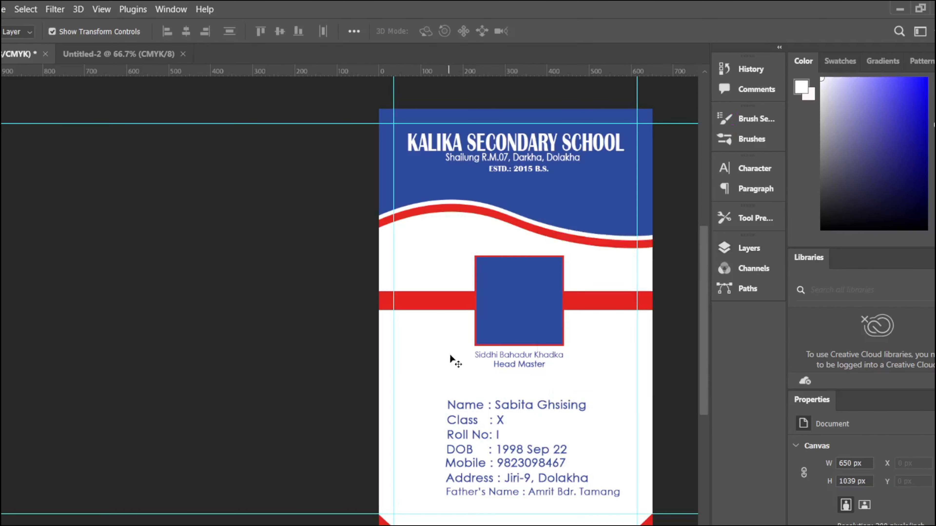
Step: Add 'Student' text at 14 pt on the red band, scaled to fit
{"action": "key", "text": "t"}
{"action": "left_click", "coordinate": [406, 300]}
{"action": "type", "text": "Student"}
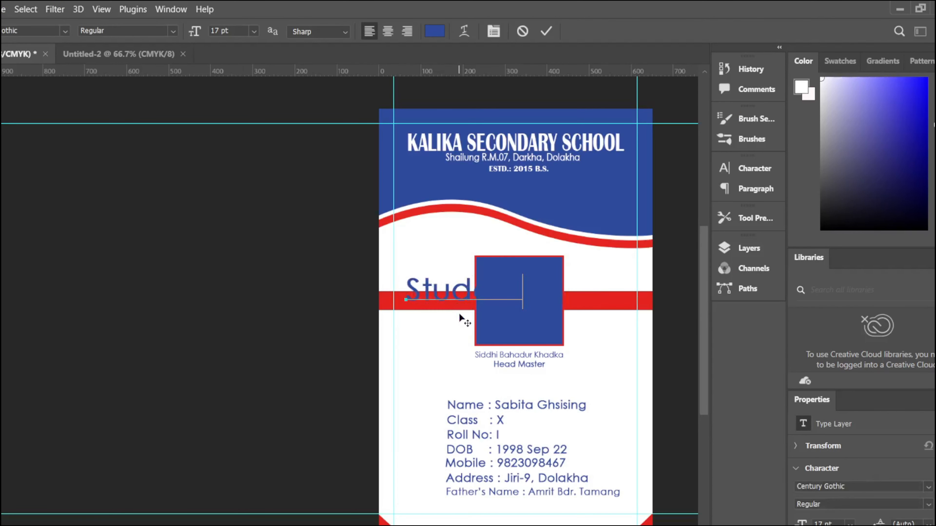
{"action": "key", "text": "ctrl+a"}
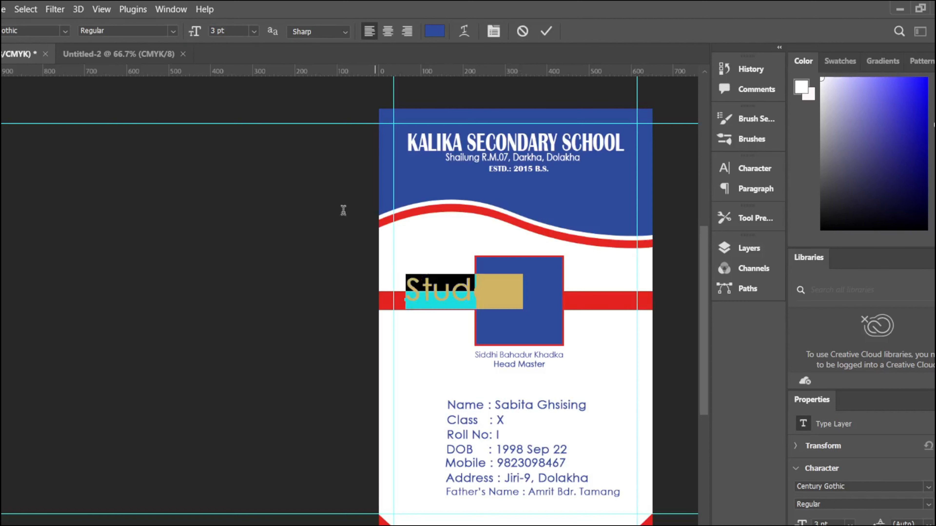
{"action": "mouse_move", "coordinate": [193, 32]}
{"action": "left_mouse_down"}
{"action": "mouse_move", "coordinate": [184, 32]}
{"action": "mouse_move", "coordinate": [194, 31]}
{"action": "left_mouse_up"}
{"action": "left_click", "coordinate": [545, 31]}
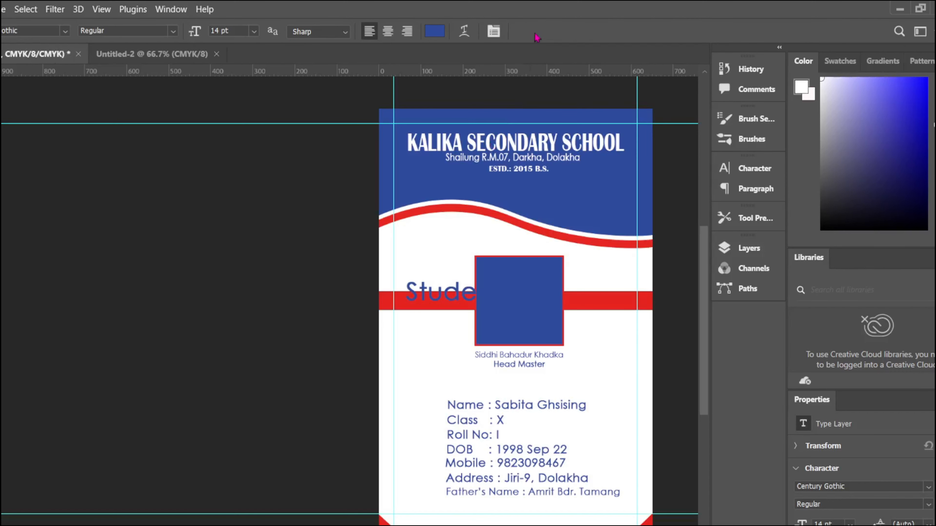
{"action": "key", "text": "v"}
{"action": "left_click_drag", "start_coordinate": [503, 279], "coordinate": [443, 313]}
{"action": "left_click", "coordinate": [572, 32]}
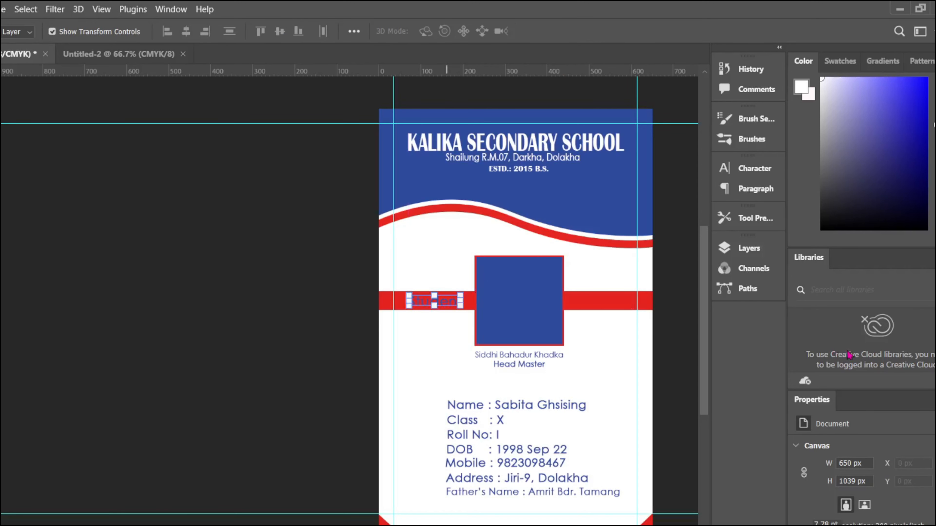
Step: Set the STUDENT text to Nexa Heavy and shrink it to the band's height
{"action": "left_click", "coordinate": [928, 488]}
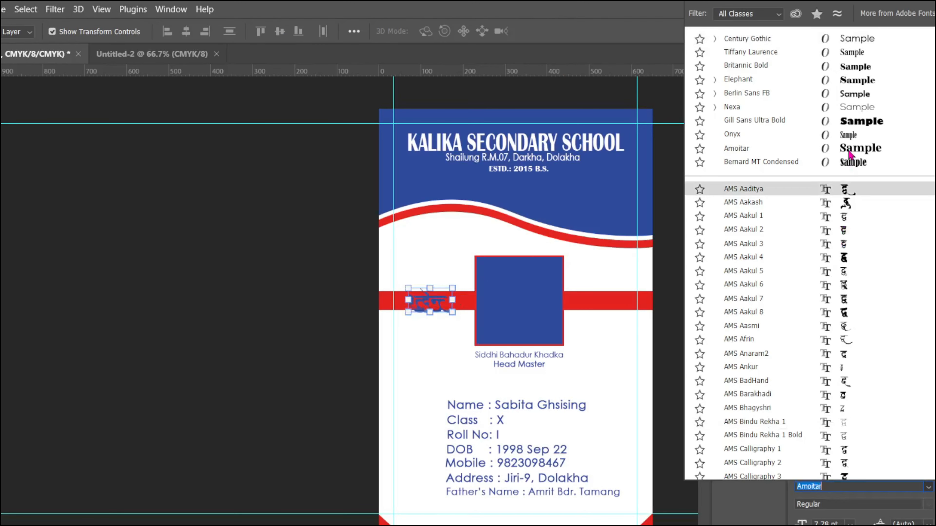
{"action": "scroll", "coordinate": [807, 191], "scroll_direction": "up", "scroll_amount": 2}
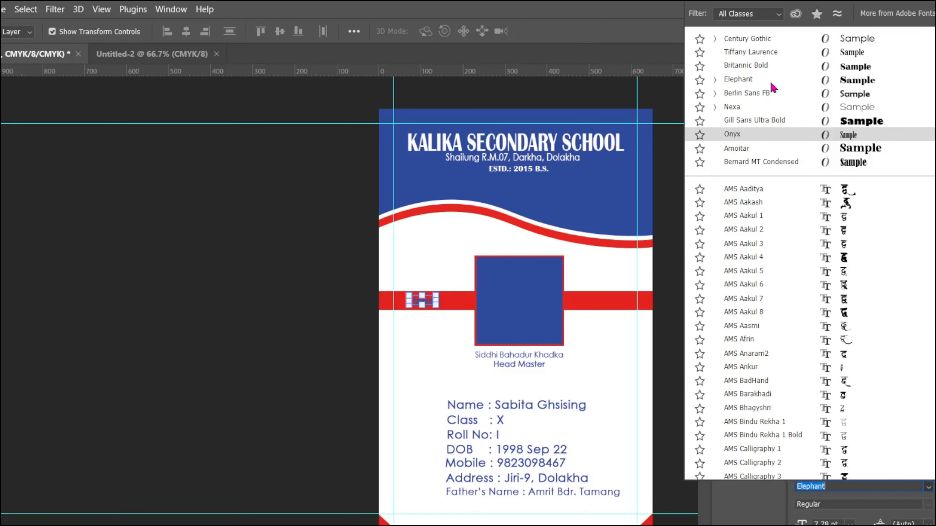
{"action": "left_click", "coordinate": [733, 107]}
{"action": "left_click", "coordinate": [752, 168]}
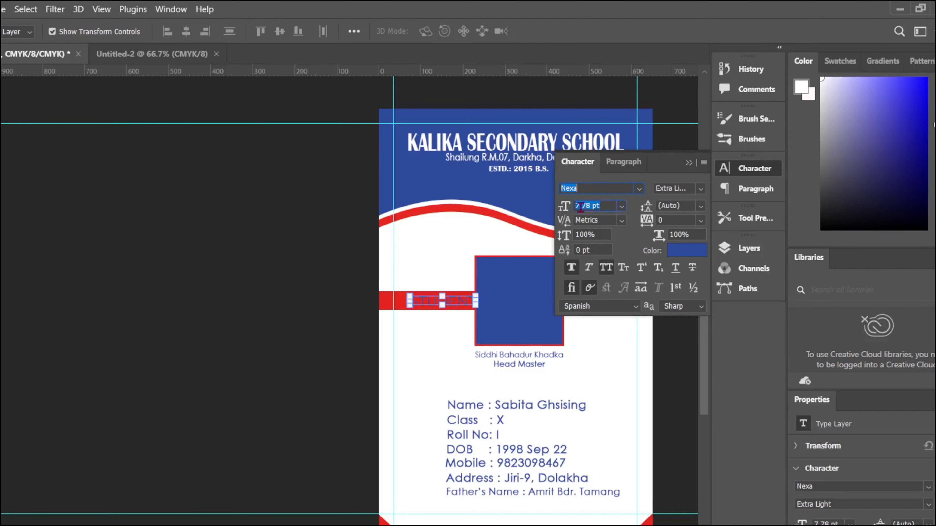
{"action": "left_click", "coordinate": [700, 189]}
{"action": "left_click", "coordinate": [684, 214]}
{"action": "left_click", "coordinate": [688, 163]}
{"action": "left_click_drag", "start_coordinate": [477, 295], "coordinate": [443, 301]}
{"action": "left_click", "coordinate": [572, 32]}
Step: Colour the STUDENT text bright yellow
{"action": "left_click", "coordinate": [507, 103]}
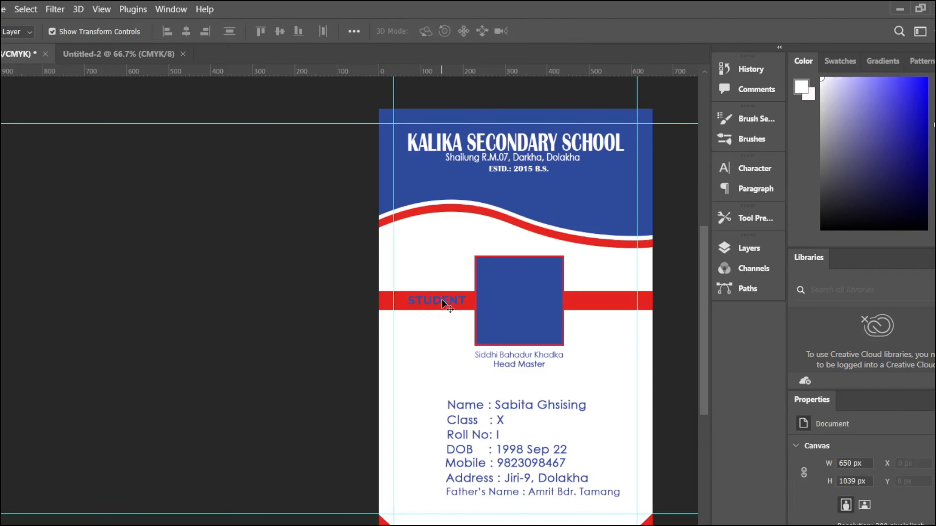
{"action": "double_click", "coordinate": [442, 299]}
{"action": "left_click", "coordinate": [751, 168]}
{"action": "left_click", "coordinate": [696, 252]}
{"action": "left_click", "coordinate": [579, 316]}
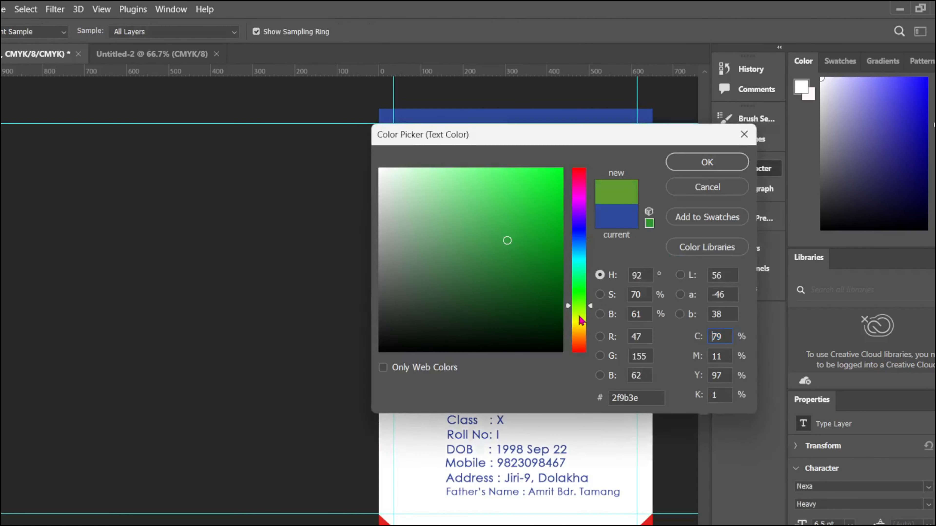
{"action": "left_click_drag", "start_coordinate": [579, 317], "coordinate": [579, 320]}
{"action": "left_click", "coordinate": [562, 169]}
{"action": "left_click", "coordinate": [704, 163]}
{"action": "left_click", "coordinate": [690, 163]}
Step: Copy STUDENT to the right of the photo box and retype it 'ID CARD'
{"action": "left_click_drag", "start_coordinate": [444, 301], "coordinate": [615, 298]}
{"action": "double_click", "coordinate": [614, 298]}
{"action": "type", "text": "ID"}
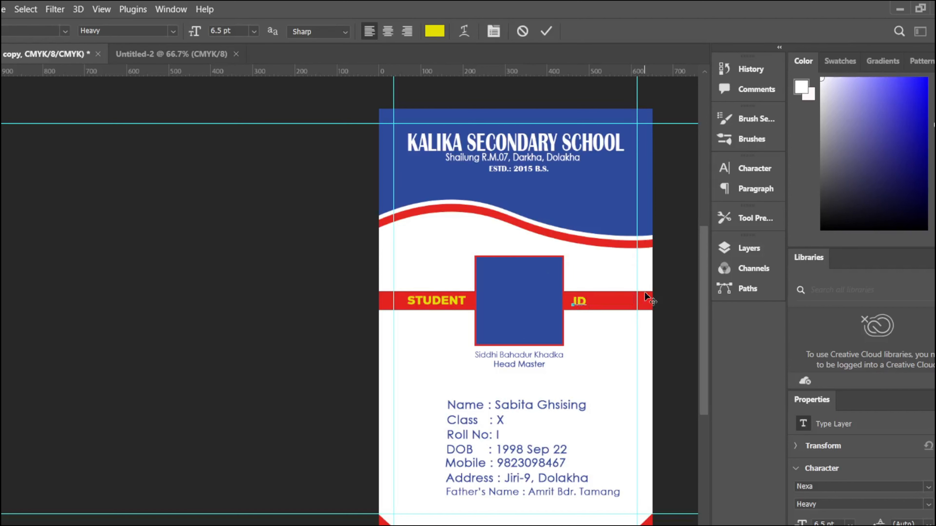
{"action": "type", "text": " CARD"}
{"action": "left_click", "coordinate": [547, 31]}
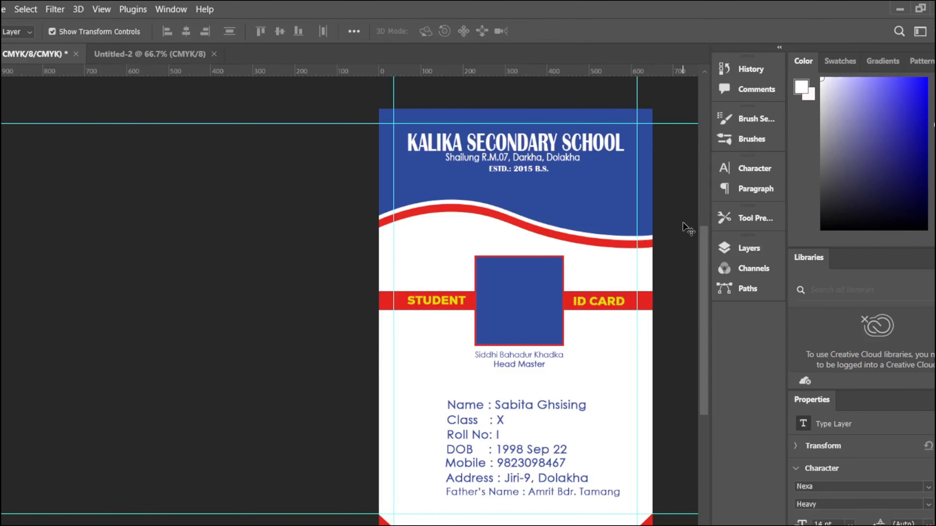
Step: Resize the school name title block and set its vertical scale to 150%
{"action": "left_click", "coordinate": [399, 135]}
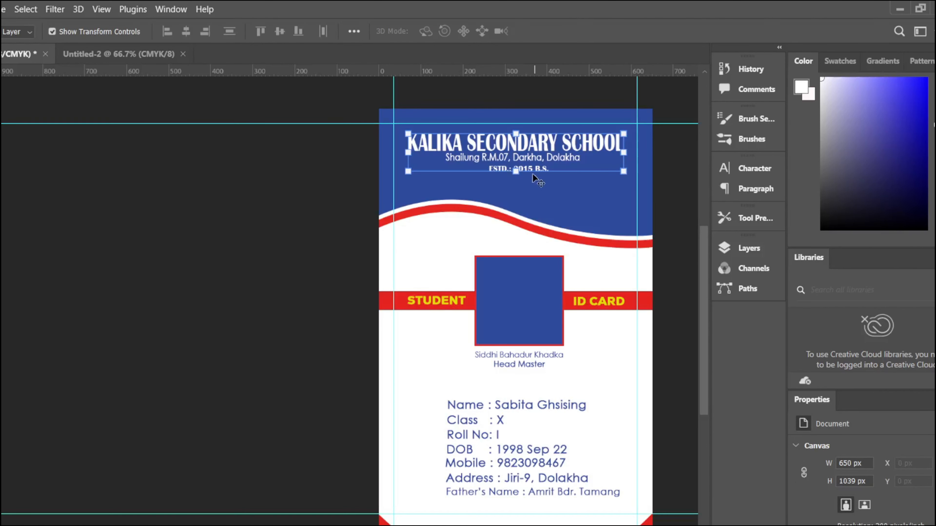
{"action": "left_click_drag", "start_coordinate": [533, 176], "coordinate": [635, 166]}
{"action": "left_click_drag", "start_coordinate": [346, 163], "coordinate": [412, 176]}
{"action": "left_click", "coordinate": [750, 173]}
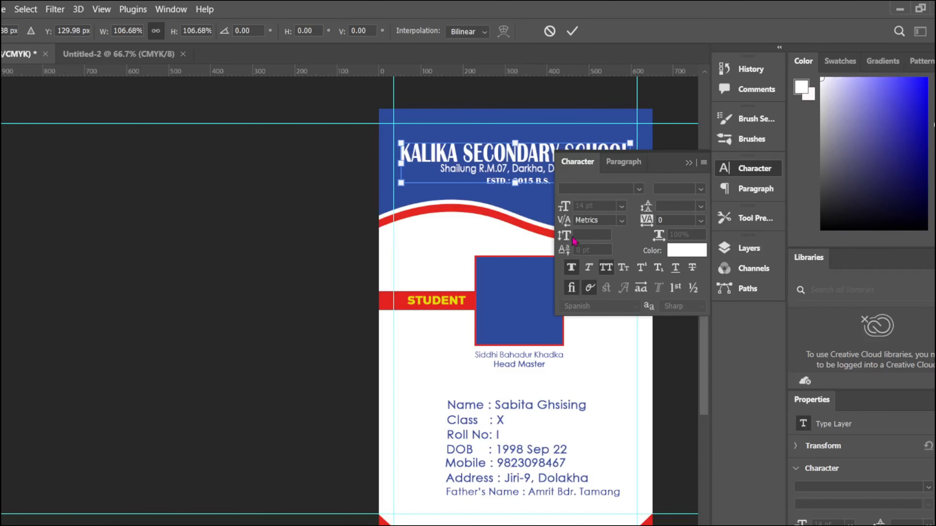
{"action": "left_click", "coordinate": [738, 164]}
{"action": "left_click", "coordinate": [738, 175]}
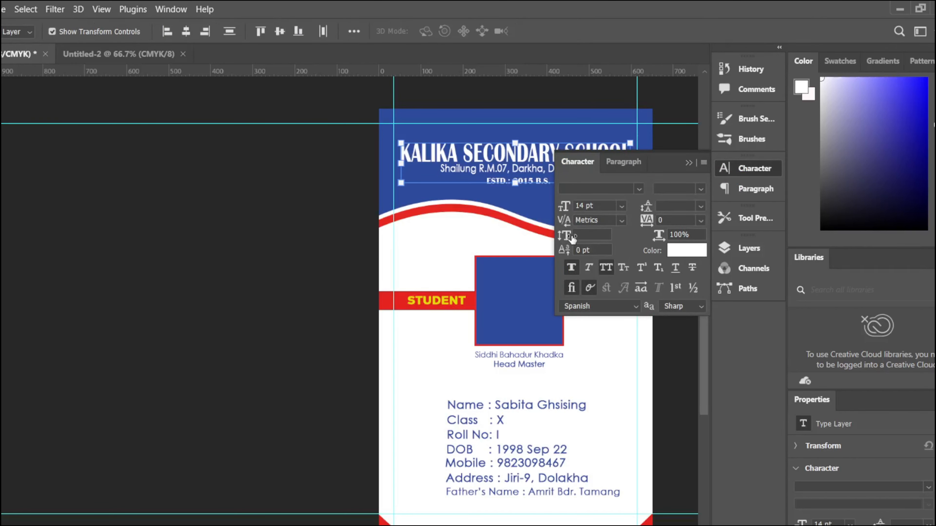
{"action": "type", "text": "15"}
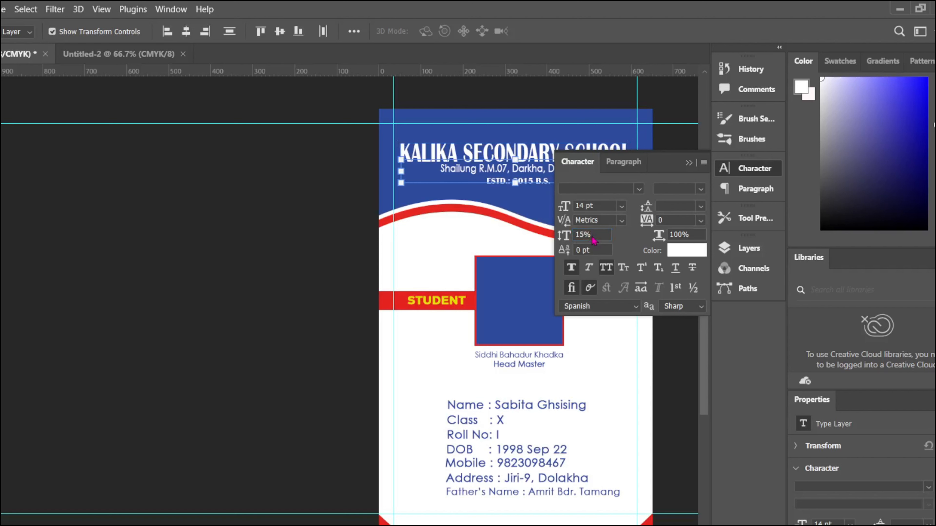
{"action": "left_click_drag", "start_coordinate": [592, 236], "coordinate": [581, 235]}
{"action": "key", "text": "Return"}
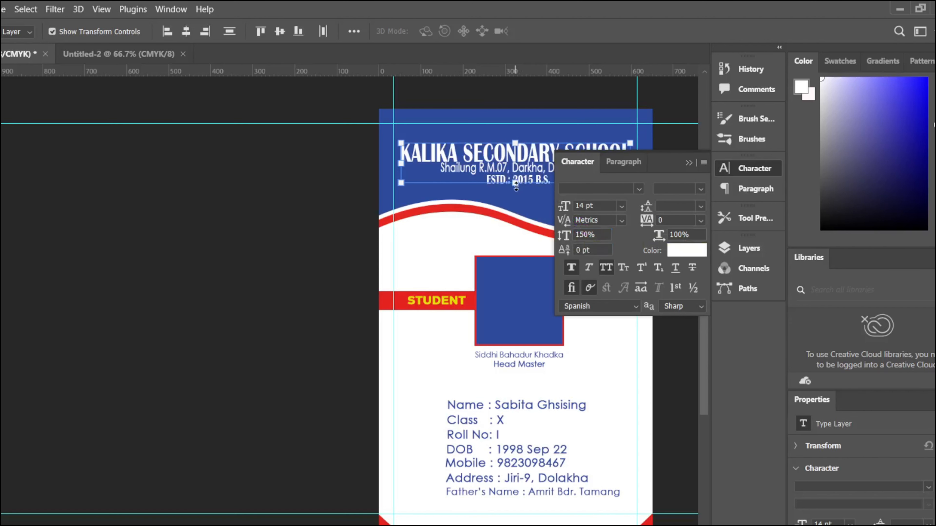
Step: Raise the title's vertical scale to 170% and keep its transformed size
{"action": "key", "text": "ctrl+t"}
{"action": "left_click_drag", "start_coordinate": [515, 184], "coordinate": [516, 188]}
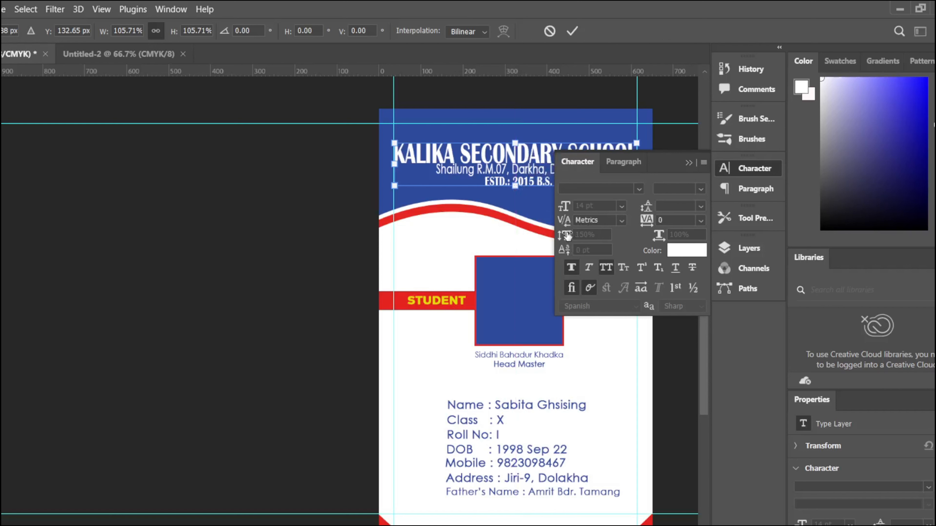
{"action": "left_click", "coordinate": [571, 33]}
{"action": "left_click", "coordinate": [561, 232]}
{"action": "type", "text": "170"}
{"action": "key", "text": "Return"}
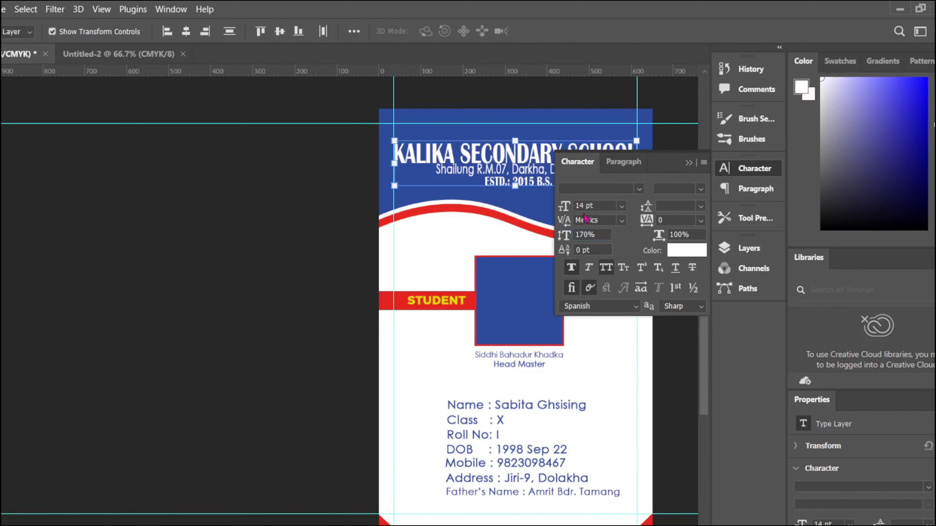
{"action": "left_click", "coordinate": [688, 162]}
{"action": "left_click_drag", "start_coordinate": [515, 186], "coordinate": [516, 190]}
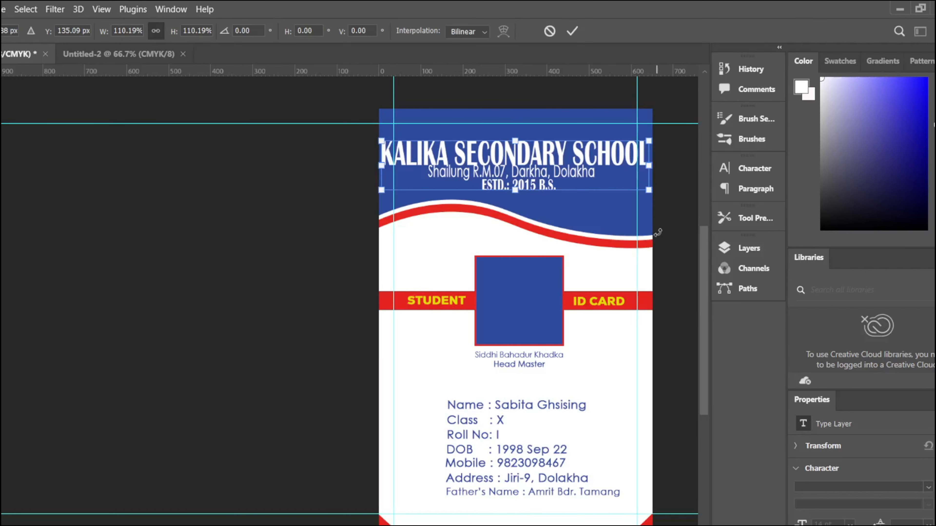
{"action": "mouse_move", "coordinate": [648, 141]}
{"action": "left_mouse_down"}
{"action": "mouse_move", "coordinate": [621, 147]}
{"action": "mouse_move", "coordinate": [635, 143]}
{"action": "left_mouse_up"}
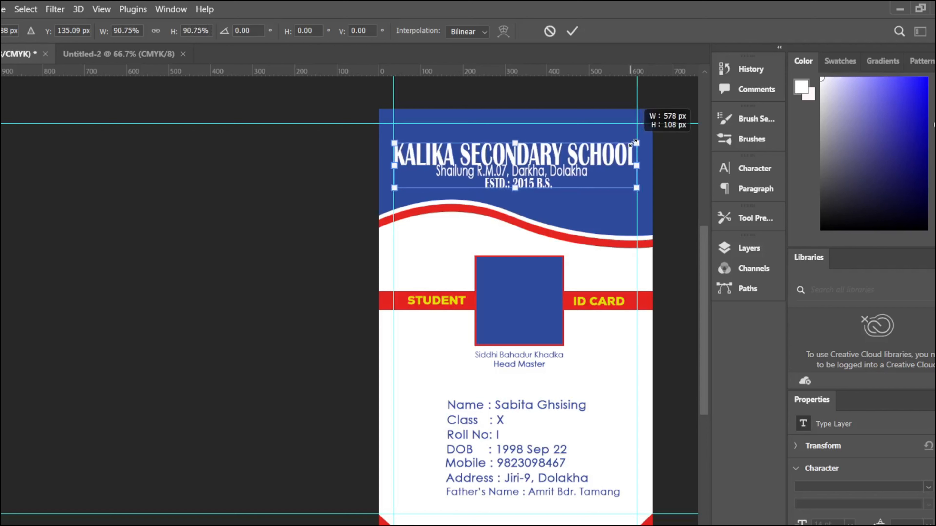
{"action": "key", "text": "ctrl+z"}
{"action": "left_click", "coordinate": [572, 31]}
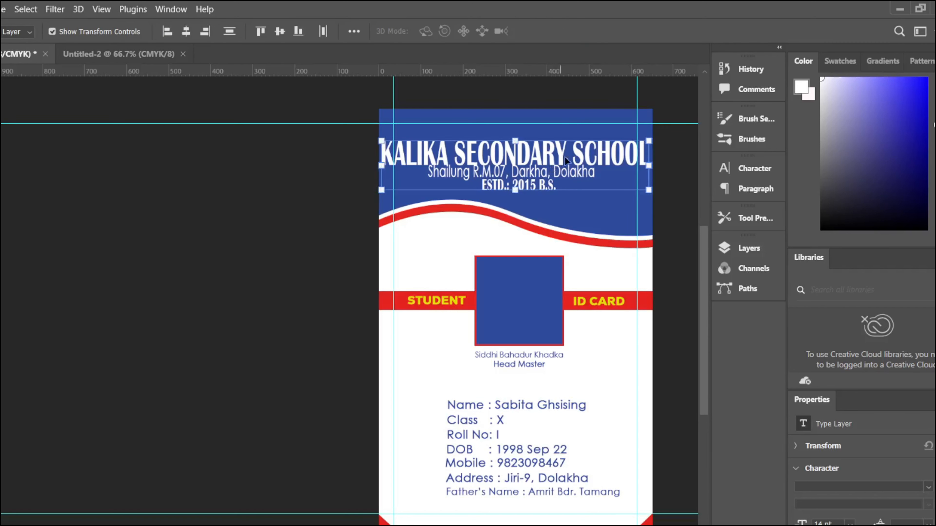
Step: Shrink the Kalika secondary school title layer to fit within the header margins
{"action": "right_click", "coordinate": [627, 165]}
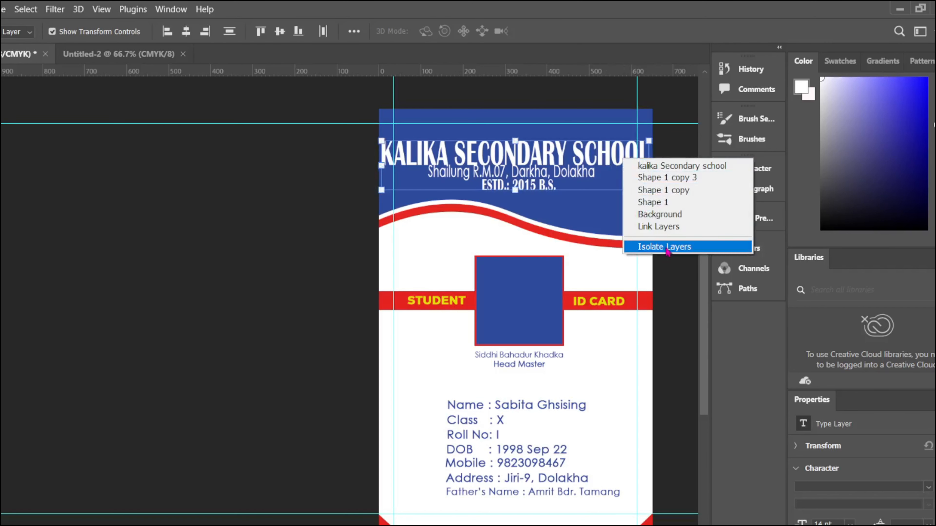
{"action": "left_click", "coordinate": [655, 163]}
{"action": "key", "text": "ctrl+t"}
{"action": "left_click_drag", "start_coordinate": [517, 162], "coordinate": [544, 149]}
{"action": "left_click", "coordinate": [573, 32]}
{"action": "key", "text": "ctrl+t"}
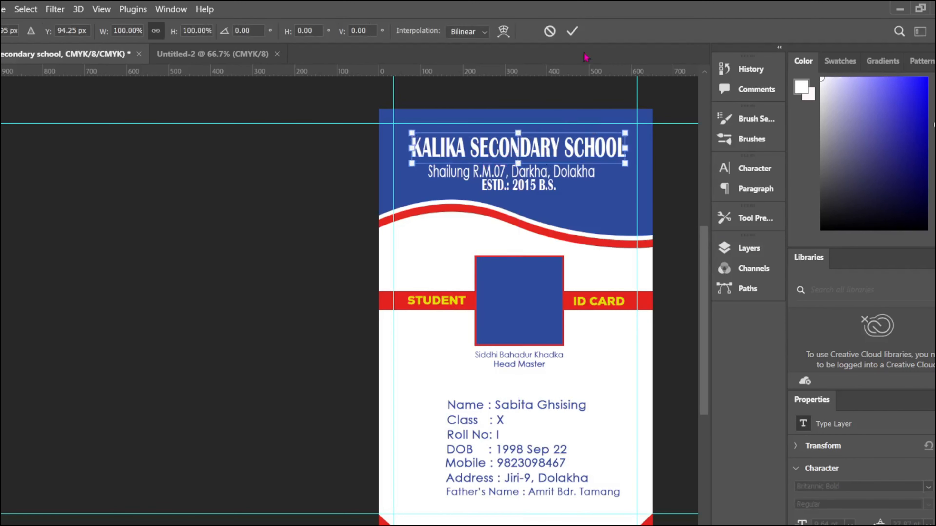
{"action": "left_click", "coordinate": [572, 32]}
Step: Re-centre the Shailung address line and ESTD line evenly beneath the title
{"action": "left_click", "coordinate": [544, 188]}
{"action": "left_click", "coordinate": [548, 169]}
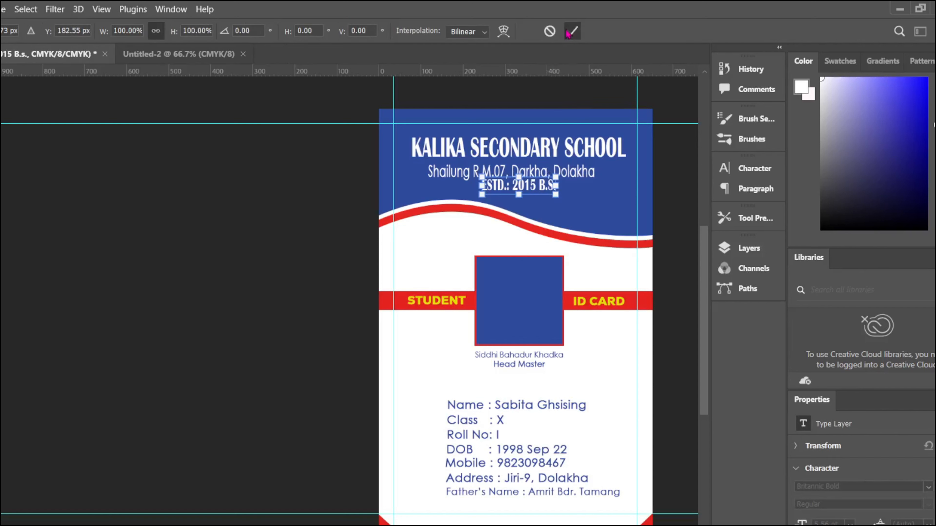
{"action": "left_click", "coordinate": [572, 32]}
{"action": "left_click_drag", "start_coordinate": [448, 172], "coordinate": [447, 169]}
{"action": "left_click_drag", "start_coordinate": [518, 169], "coordinate": [521, 170]}
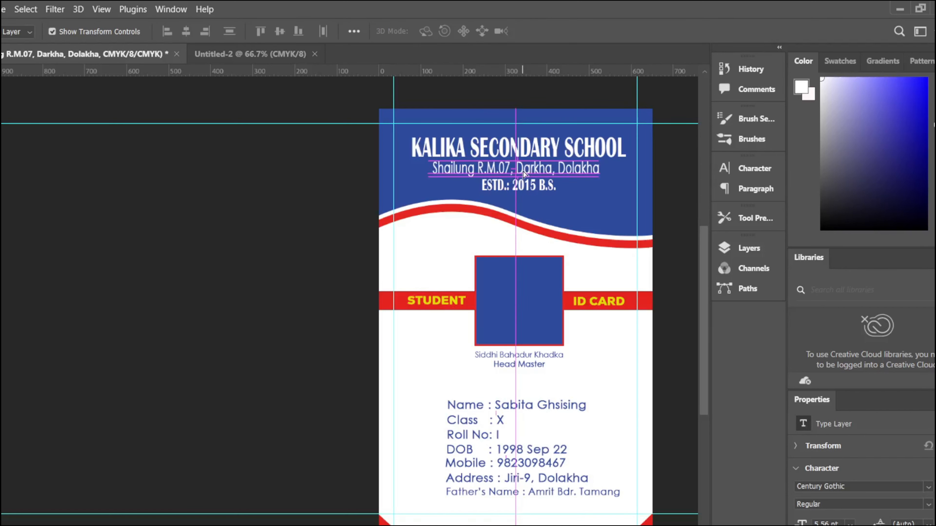
{"action": "key", "text": "ctrl+t"}
{"action": "left_click", "coordinate": [572, 32]}
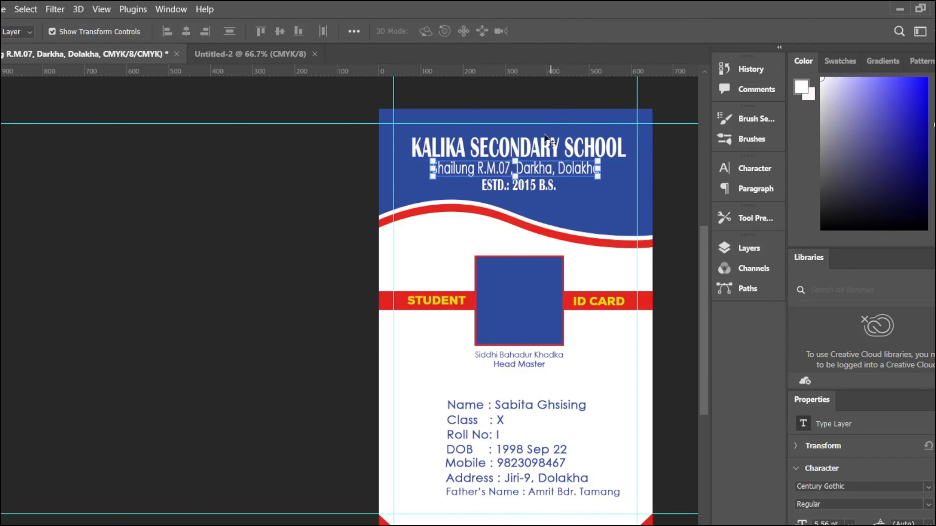
{"action": "key", "text": "ctrl+t"}
{"action": "left_click", "coordinate": [572, 32]}
{"action": "left_click_drag", "start_coordinate": [532, 187], "coordinate": [531, 188]}
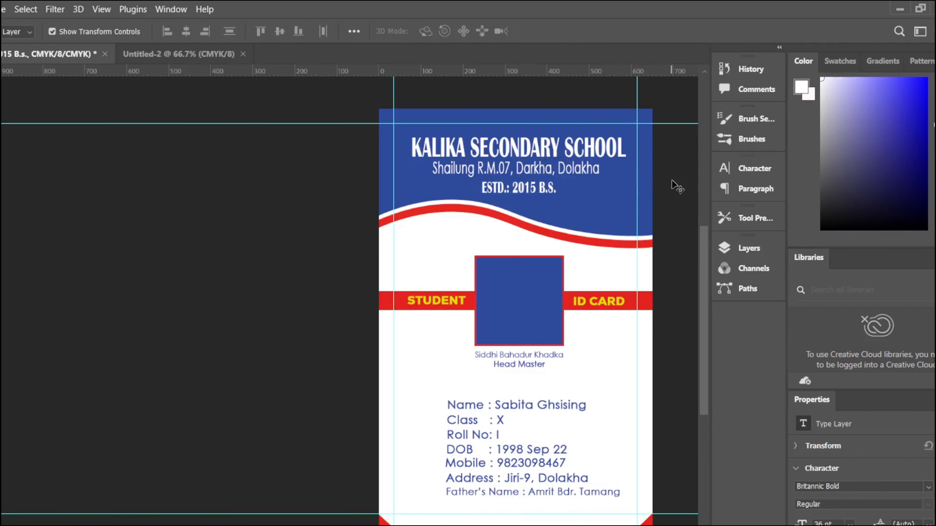
Step: Reduce the Shailung address line's vertical scale to 140% and commit its transform
{"action": "left_click", "coordinate": [595, 174]}
{"action": "left_click", "coordinate": [722, 169]}
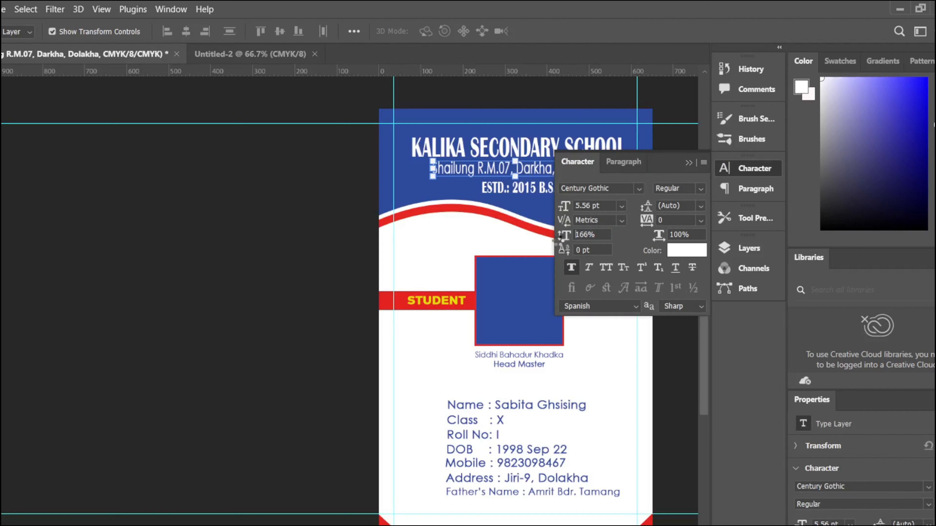
{"action": "left_click_drag", "start_coordinate": [563, 239], "coordinate": [551, 239]}
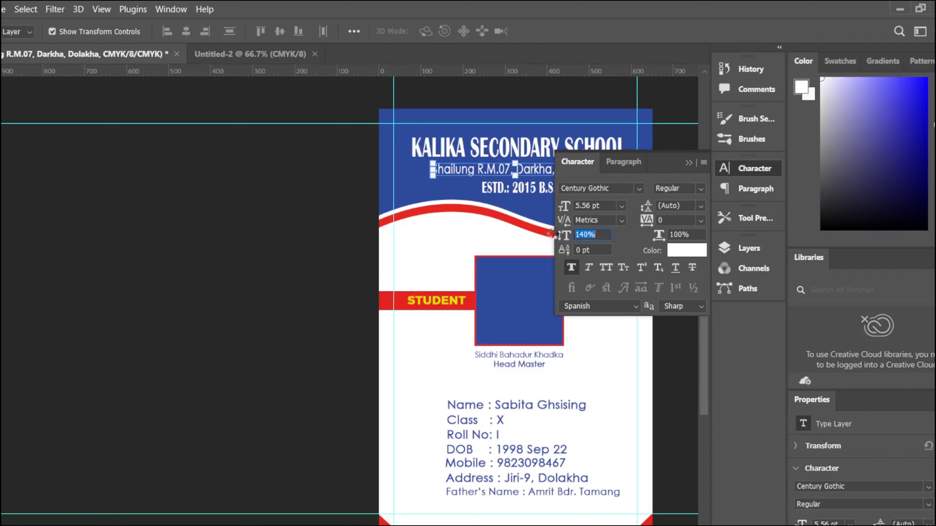
{"action": "left_click", "coordinate": [689, 160]}
{"action": "left_click", "coordinate": [526, 188]}
{"action": "left_click", "coordinate": [573, 31]}
{"action": "left_click", "coordinate": [542, 190]}
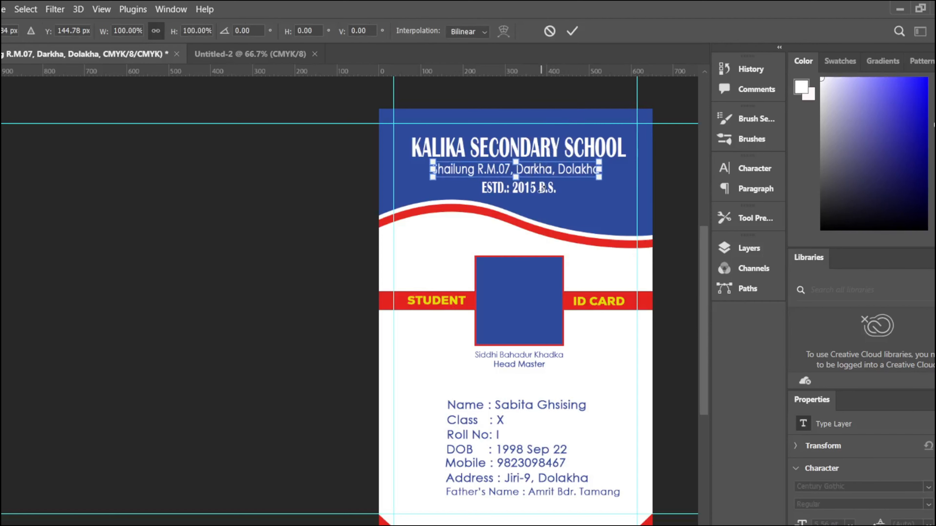
{"action": "left_click", "coordinate": [574, 32]}
{"action": "left_click", "coordinate": [532, 194]}
Step: Lower the ESTD.: 2015 B.S. line's vertical scale to 155%
{"action": "left_click", "coordinate": [532, 193]}
{"action": "left_click", "coordinate": [754, 169]}
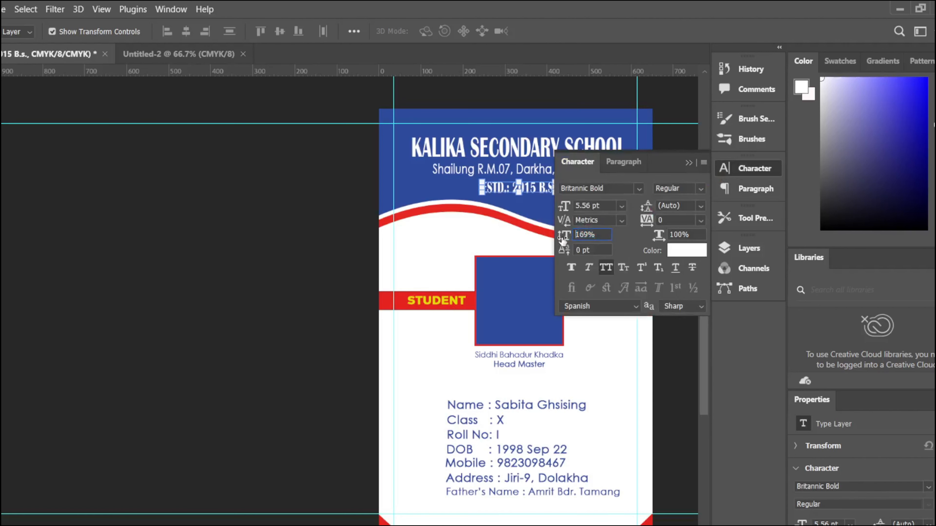
{"action": "left_click_drag", "start_coordinate": [560, 238], "coordinate": [552, 235]}
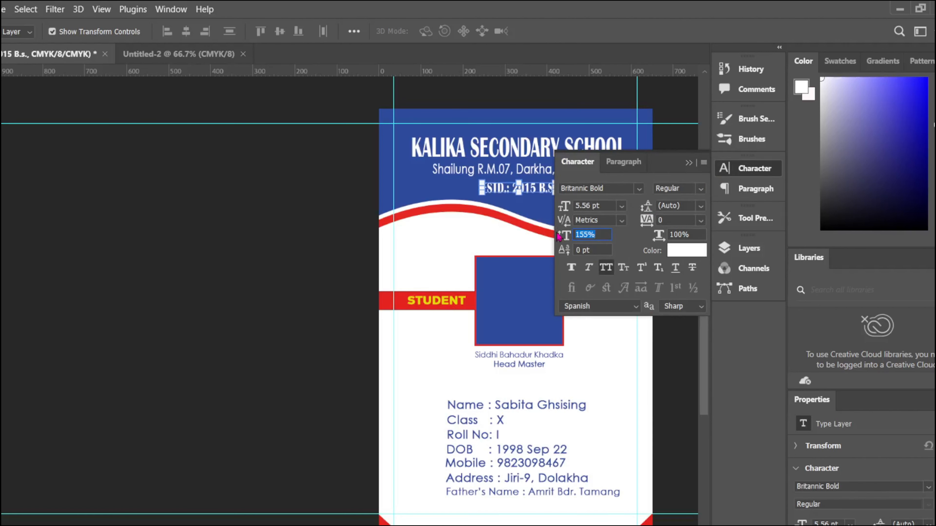
{"action": "left_click", "coordinate": [689, 165]}
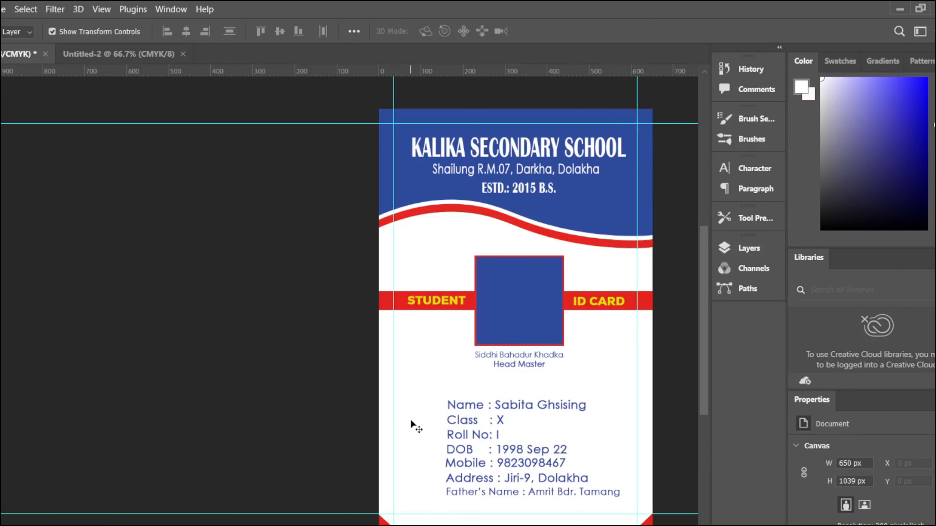
Step: Connect to the phone hotspot Wi-Fi network from Quick Settings
{"action": "key", "text": "super+a"}
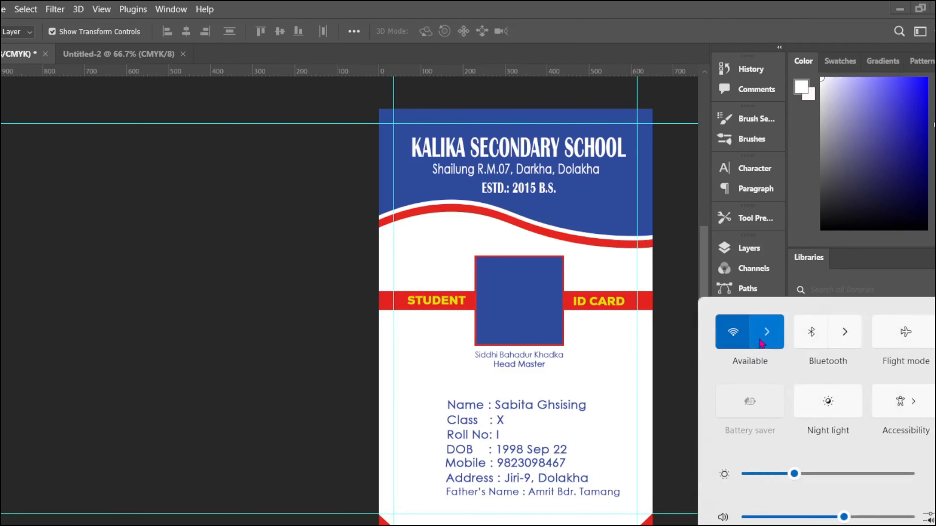
{"action": "left_click", "coordinate": [766, 336]}
{"action": "left_click", "coordinate": [816, 352]}
{"action": "left_click", "coordinate": [877, 410]}
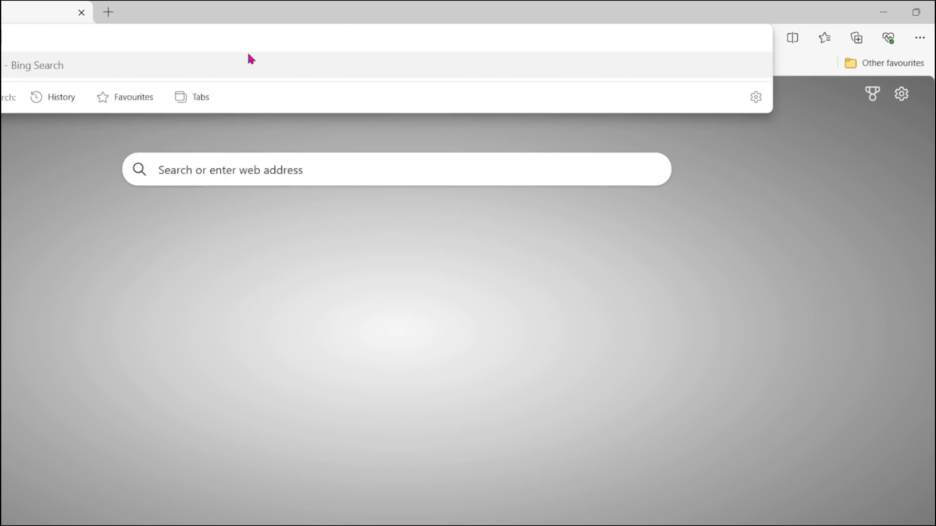
Step: Search Bing in Edge for 'abatract image png'
{"action": "key", "text": "Return"}
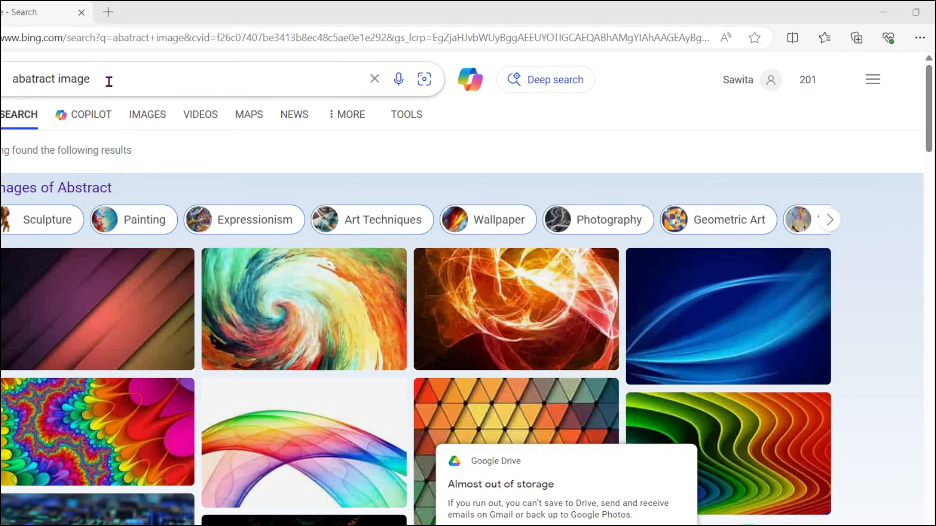
{"action": "left_click", "coordinate": [145, 81]}
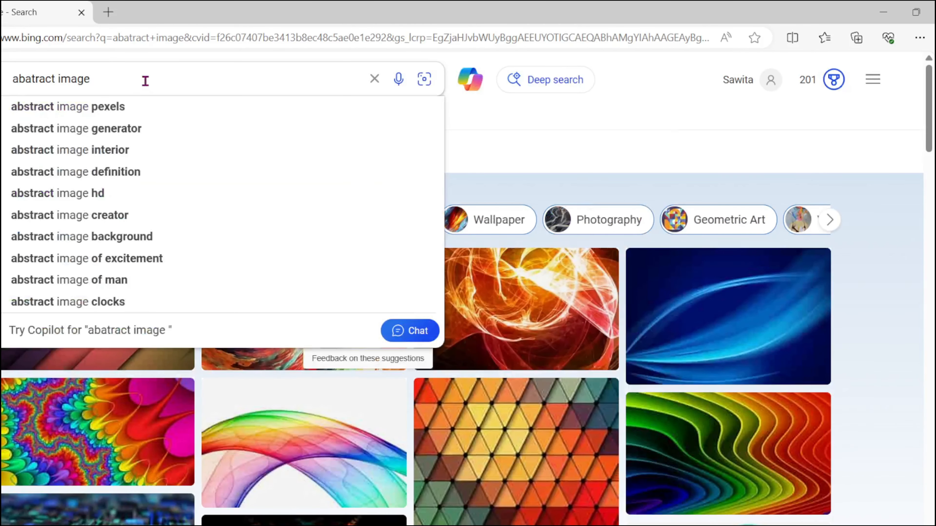
{"action": "type", "text": "png"}
{"action": "key", "text": "Return"}
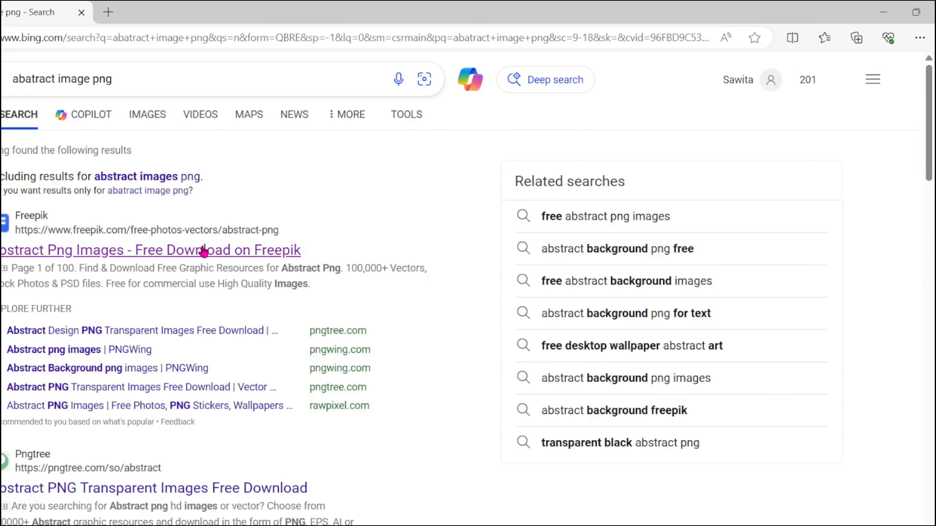
Step: Open Freepik's abstract PNG results and check the premium flowing waves image
{"action": "left_click", "coordinate": [203, 252]}
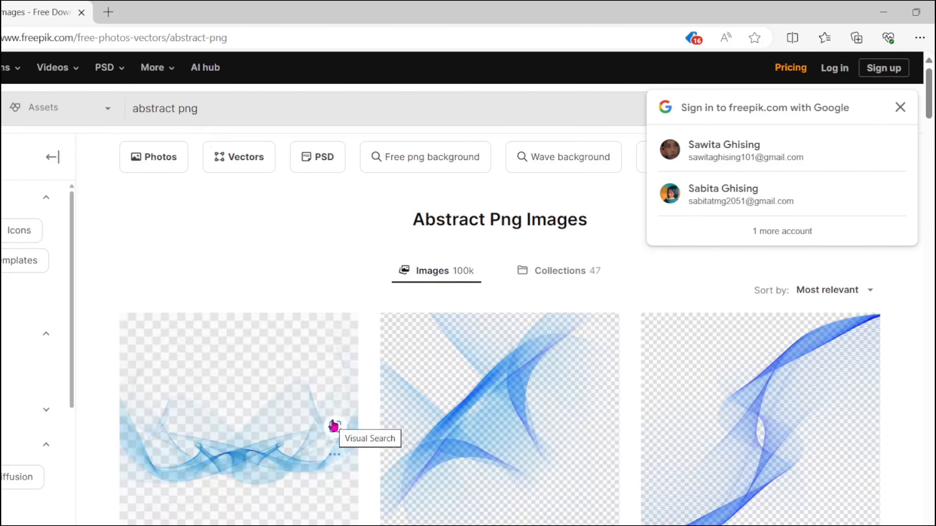
{"action": "scroll", "coordinate": [405, 423], "scroll_direction": "down", "scroll_amount": 5}
{"action": "scroll", "coordinate": [426, 381], "scroll_direction": "down", "scroll_amount": 20}
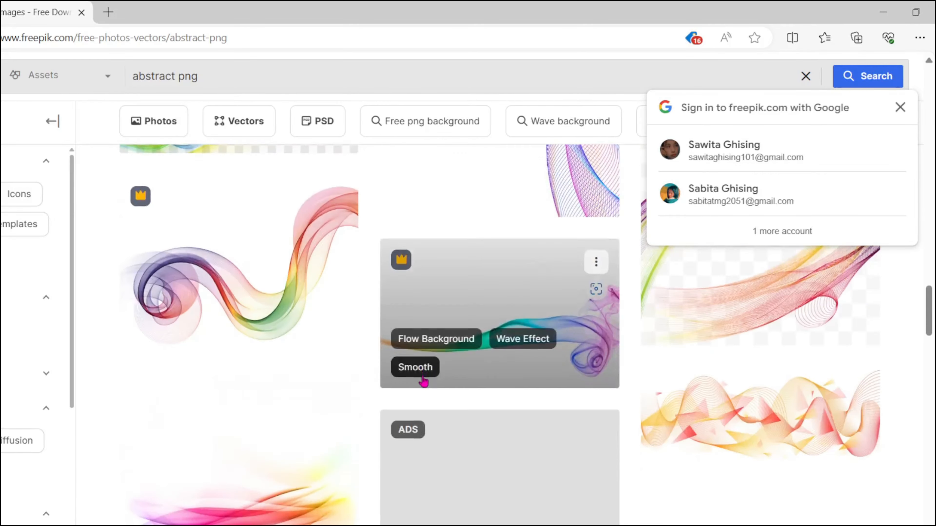
{"action": "scroll", "coordinate": [424, 379], "scroll_direction": "down", "scroll_amount": 2}
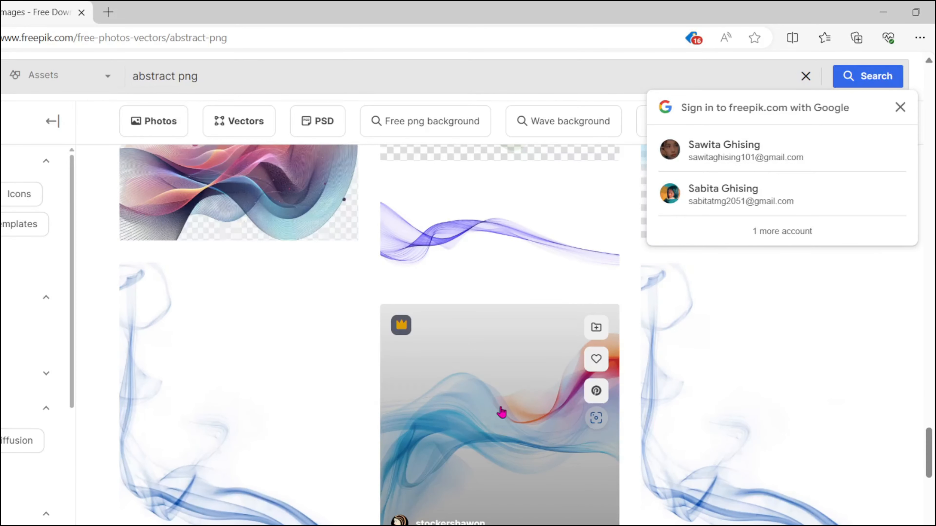
{"action": "left_click", "coordinate": [552, 392]}
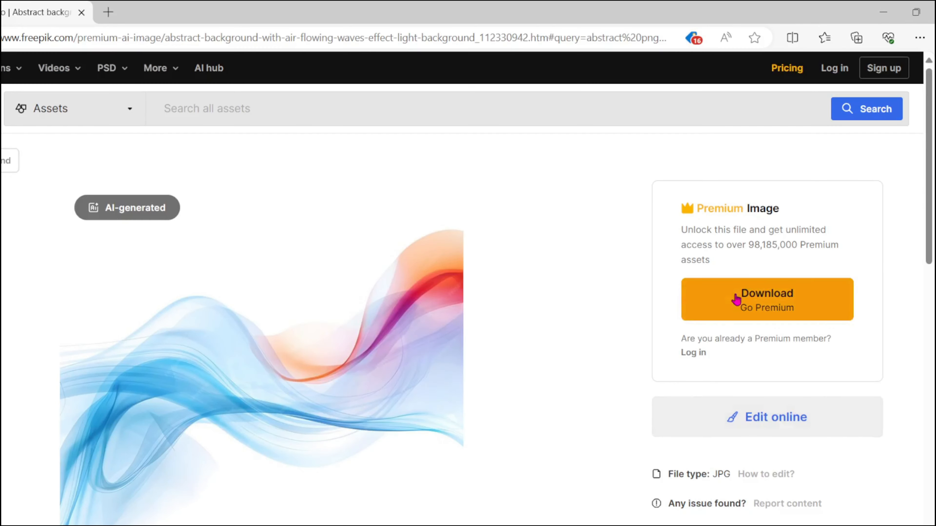
{"action": "left_click", "coordinate": [746, 297]}
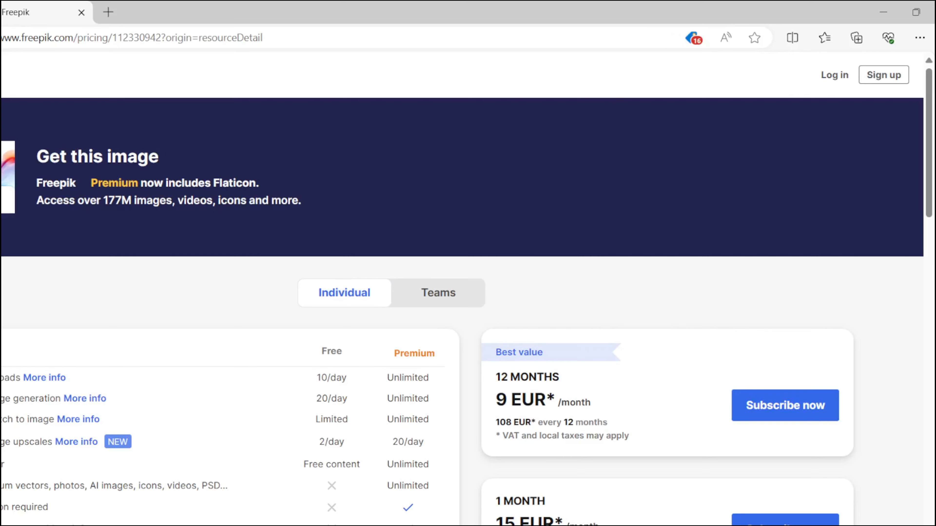
{"action": "key", "text": "alt+Left"}
{"action": "scroll", "coordinate": [422, 368], "scroll_direction": "down", "scroll_amount": 5}
{"action": "scroll", "coordinate": [421, 368], "scroll_direction": "up", "scroll_amount": 3}
{"action": "key", "text": "alt+Left"}
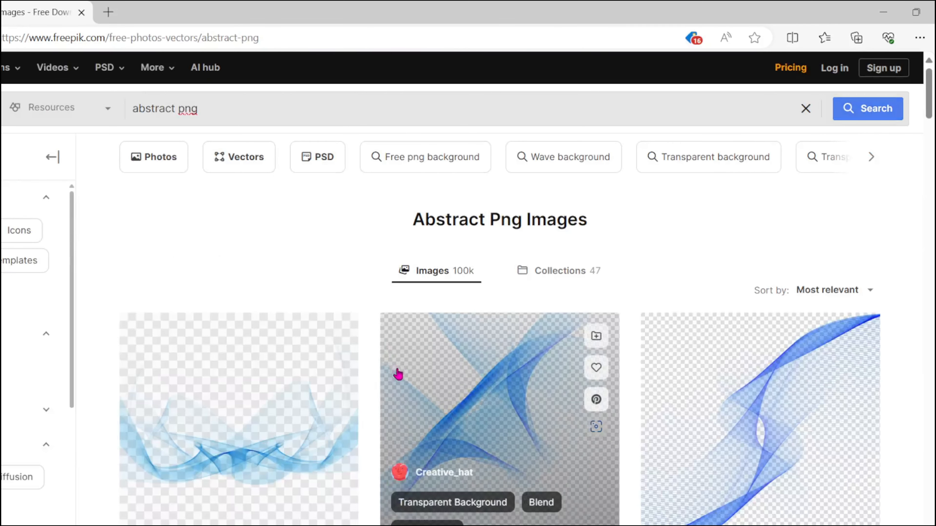
Step: Filter the results to free assets and download the blue smoke image
{"action": "left_click", "coordinate": [2, 364]}
{"action": "scroll", "coordinate": [445, 431], "scroll_direction": "down", "scroll_amount": 5}
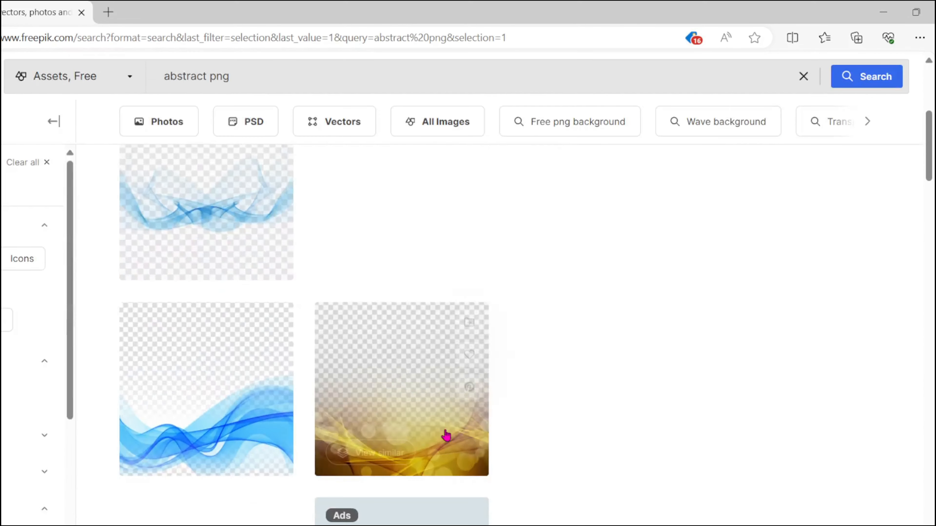
{"action": "scroll", "coordinate": [446, 435], "scroll_direction": "down", "scroll_amount": 15}
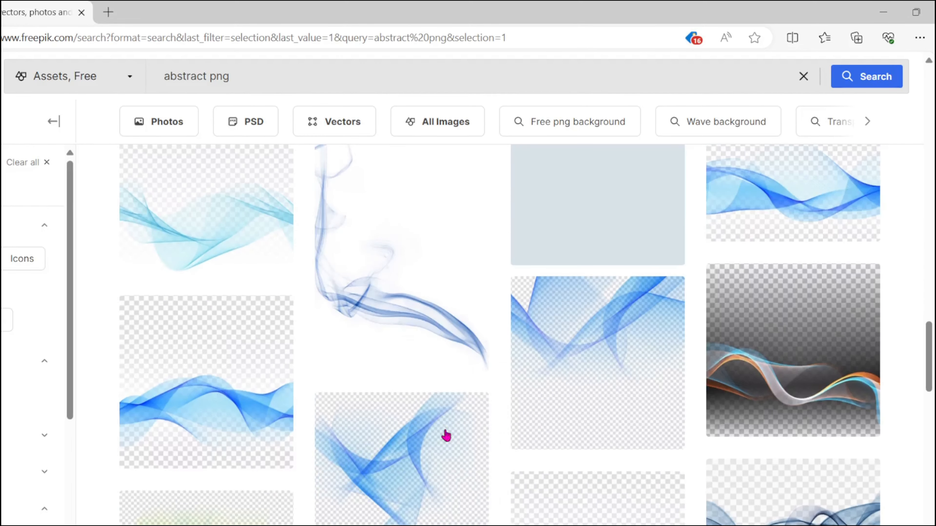
{"action": "left_click", "coordinate": [397, 305]}
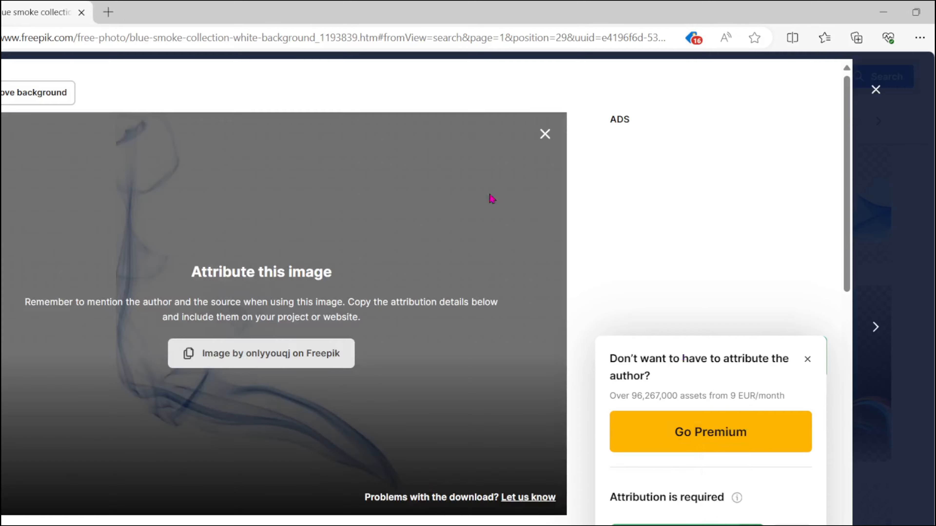
{"action": "left_click", "coordinate": [545, 134]}
{"action": "scroll", "coordinate": [600, 410], "scroll_direction": "down", "scroll_amount": 9}
{"action": "scroll", "coordinate": [590, 409], "scroll_direction": "up", "scroll_amount": 6}
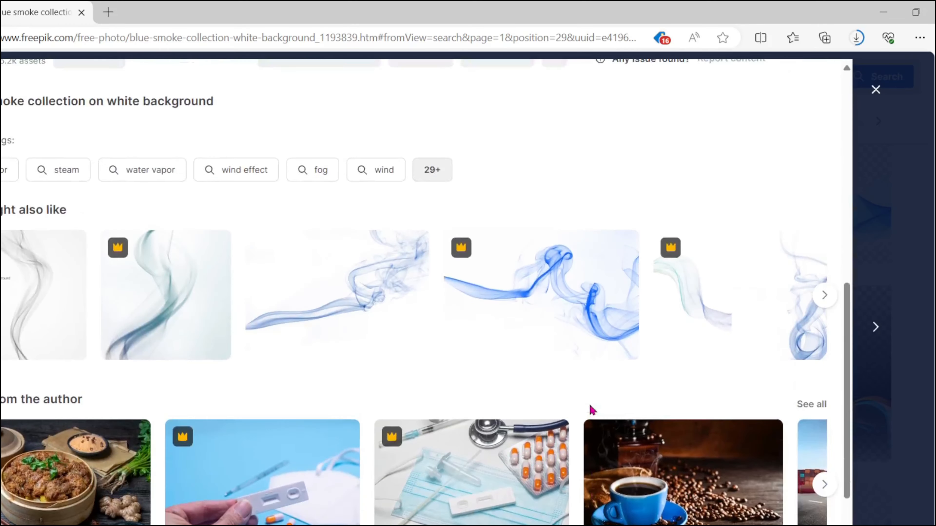
{"action": "key", "text": "alt+Left"}
{"action": "scroll", "coordinate": [370, 413], "scroll_direction": "down", "scroll_amount": 12}
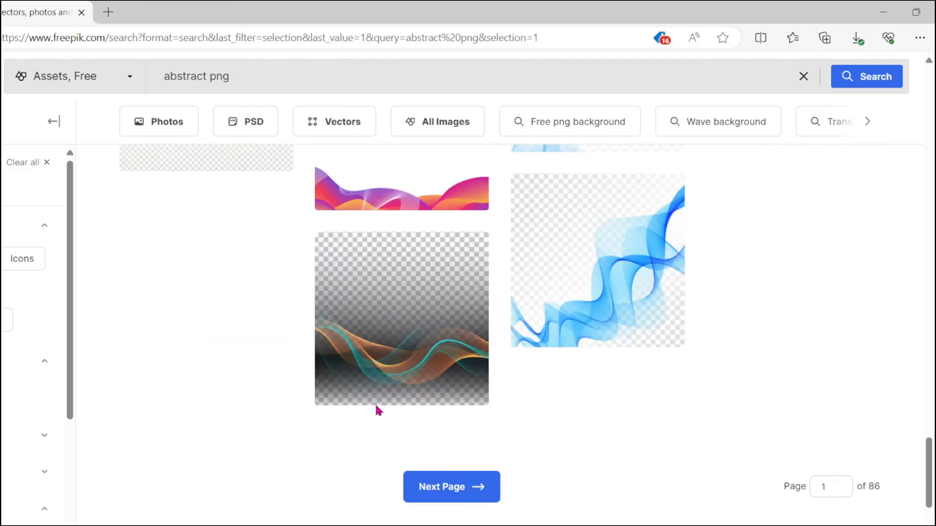
{"action": "scroll", "coordinate": [377, 412], "scroll_direction": "up", "scroll_amount": 7}
Step: Preview another image's page, then return to the Abstract Png Images results
{"action": "left_click", "coordinate": [557, 389]}
{"action": "key", "text": "alt+Left"}
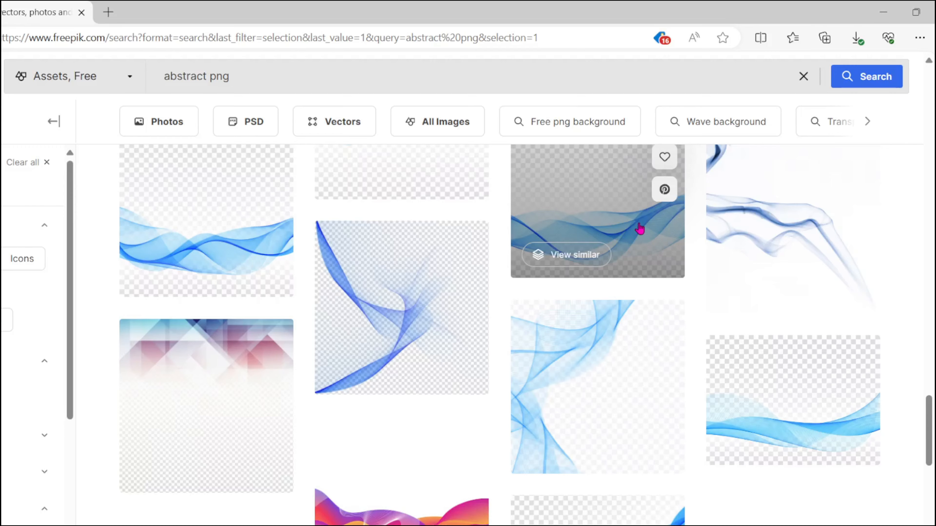
{"action": "scroll", "coordinate": [739, 320], "scroll_direction": "down", "scroll_amount": 7}
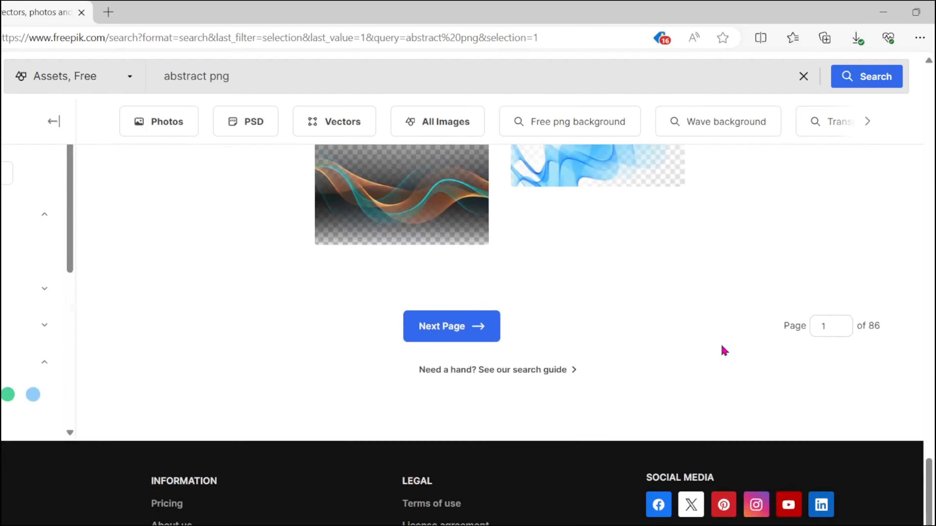
{"action": "scroll", "coordinate": [723, 349], "scroll_direction": "up", "scroll_amount": 10}
{"action": "scroll", "coordinate": [523, 191], "scroll_direction": "up", "scroll_amount": 4}
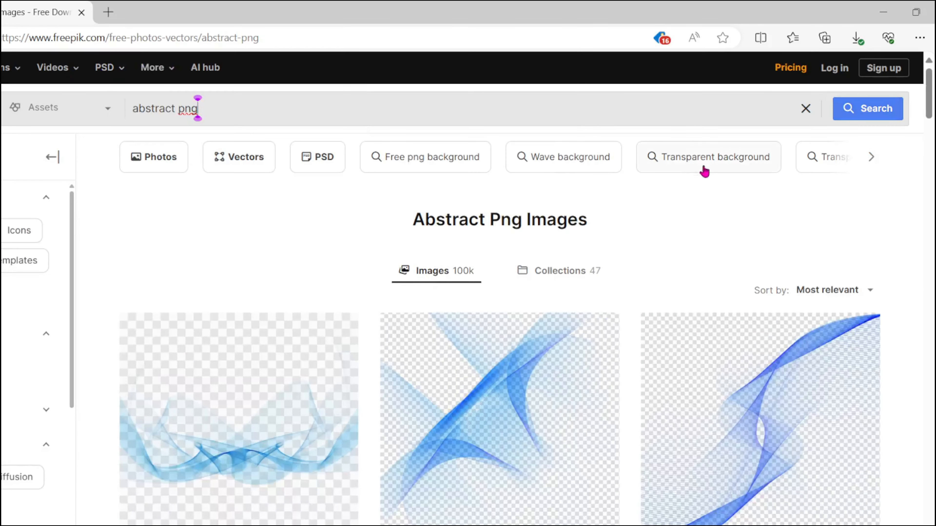
Step: Search Freepik for 'white abstract image'
{"action": "left_click_drag", "start_coordinate": [521, 112], "coordinate": [131, 111]}
{"action": "type", "text": "white abstract image"}
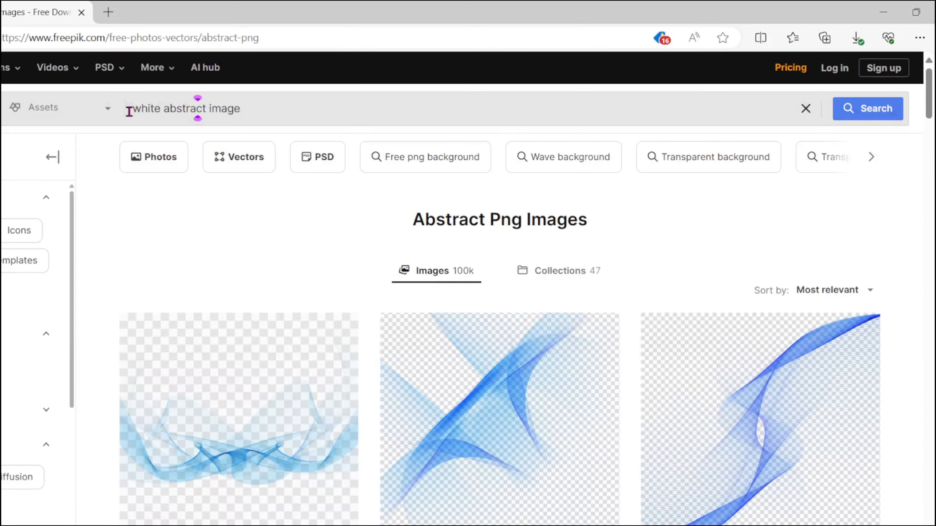
{"action": "key", "text": "Return"}
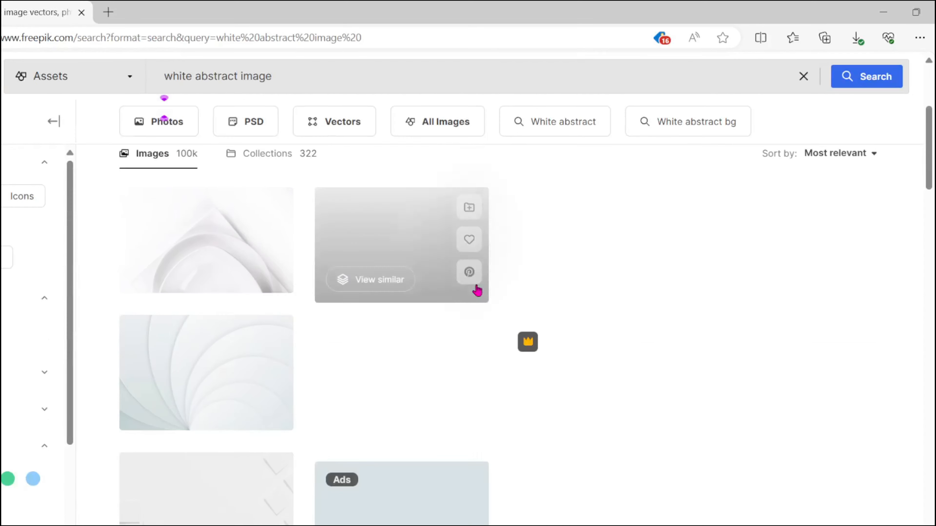
{"action": "scroll", "coordinate": [637, 244], "scroll_direction": "down", "scroll_amount": 5}
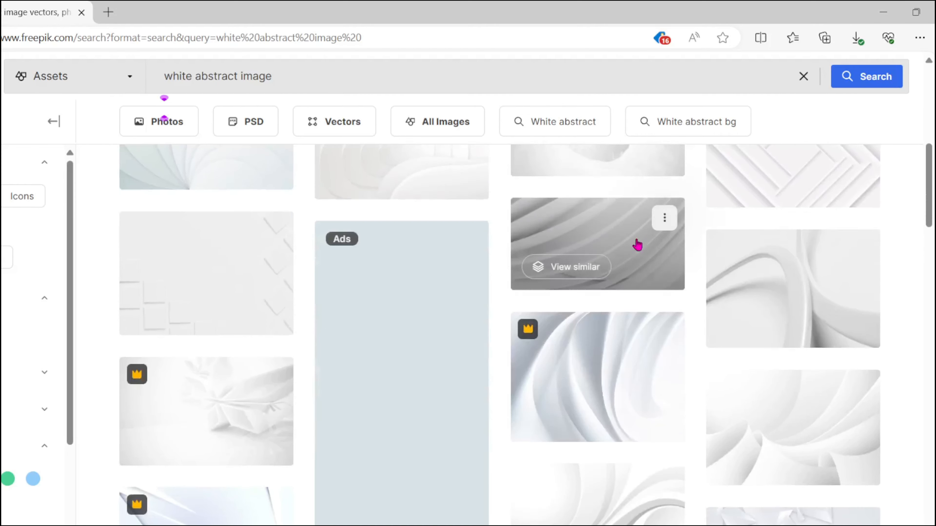
{"action": "scroll", "coordinate": [637, 245], "scroll_direction": "up", "scroll_amount": 3}
{"action": "scroll", "coordinate": [638, 245], "scroll_direction": "down", "scroll_amount": 5}
{"action": "scroll", "coordinate": [637, 244], "scroll_direction": "down", "scroll_amount": 5}
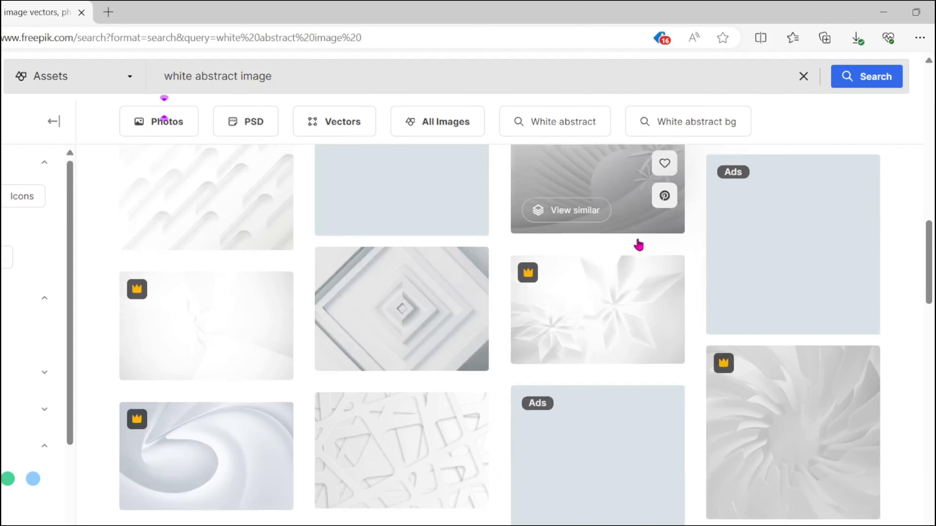
{"action": "scroll", "coordinate": [639, 245], "scroll_direction": "up", "scroll_amount": 7}
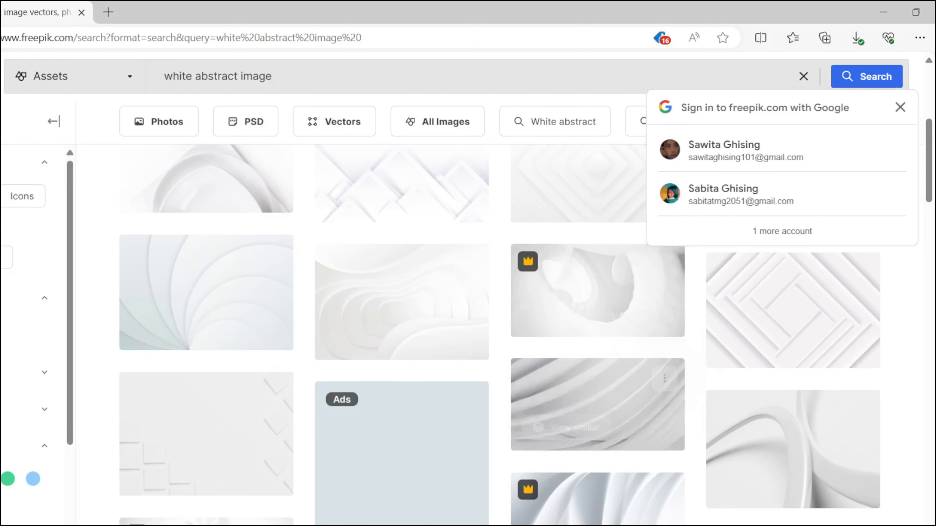
Step: Download the modern geometrical white round-lines background as a free JPG
{"action": "left_click", "coordinate": [737, 249]}
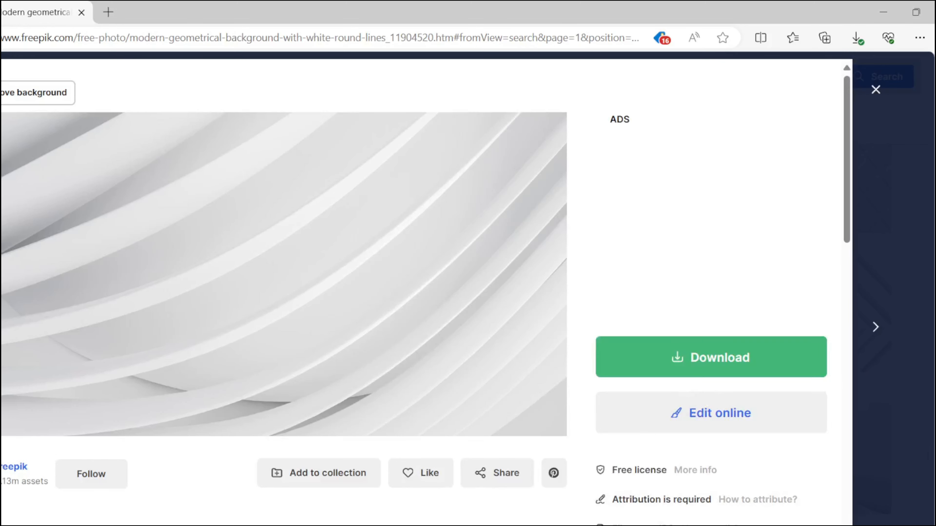
{"action": "left_click", "coordinate": [671, 369]}
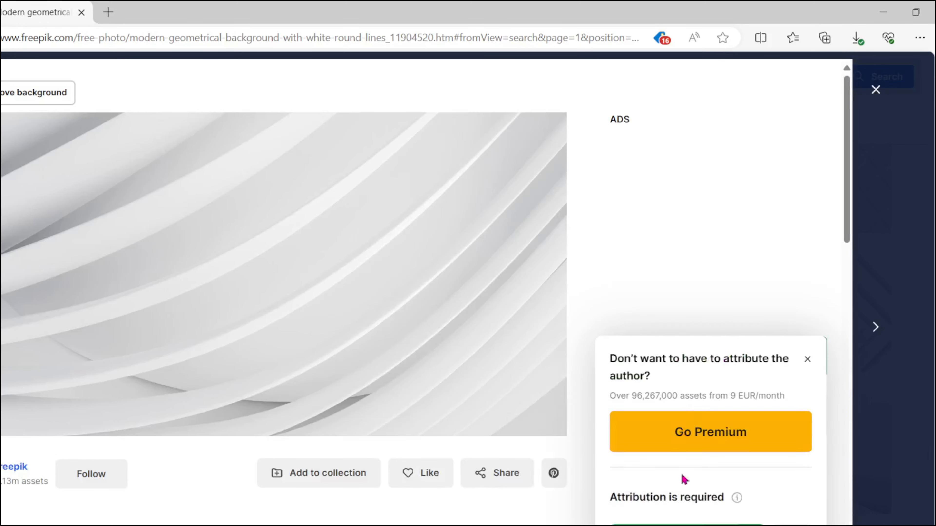
{"action": "left_click", "coordinate": [686, 525]}
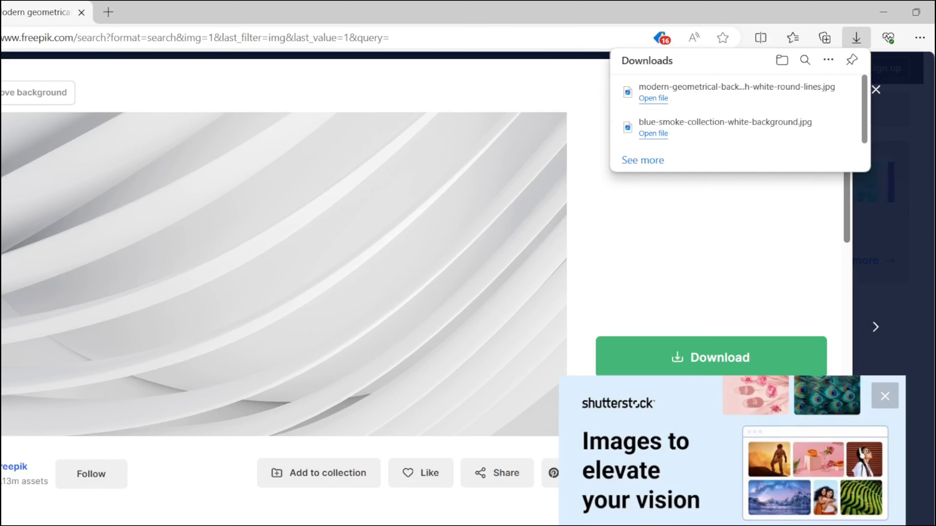
Step: Place the downloaded round-lines image onto the ID card and enlarge it to the top edge
{"action": "left_click_drag", "start_coordinate": [644, 89], "coordinate": [462, 362]}
{"action": "key", "text": "alt+Tab"}
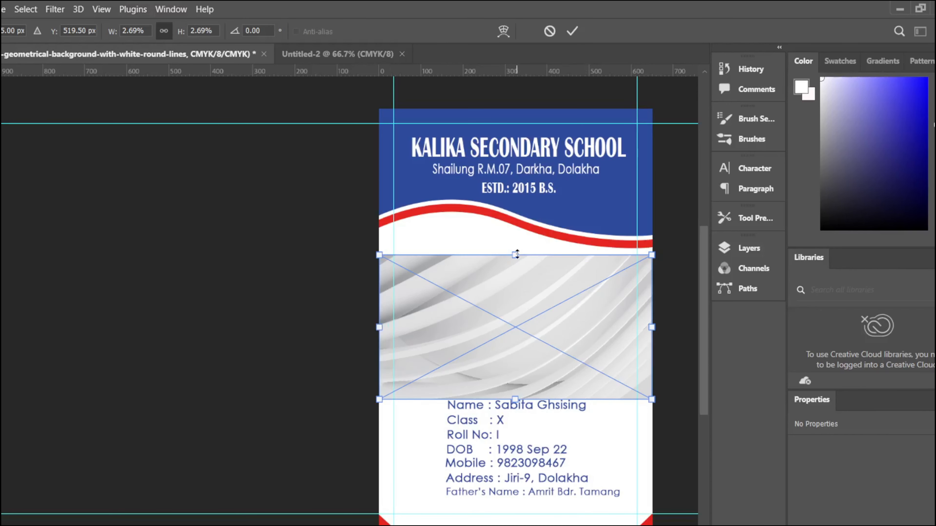
{"action": "left_click_drag", "start_coordinate": [515, 256], "coordinate": [513, 110]}
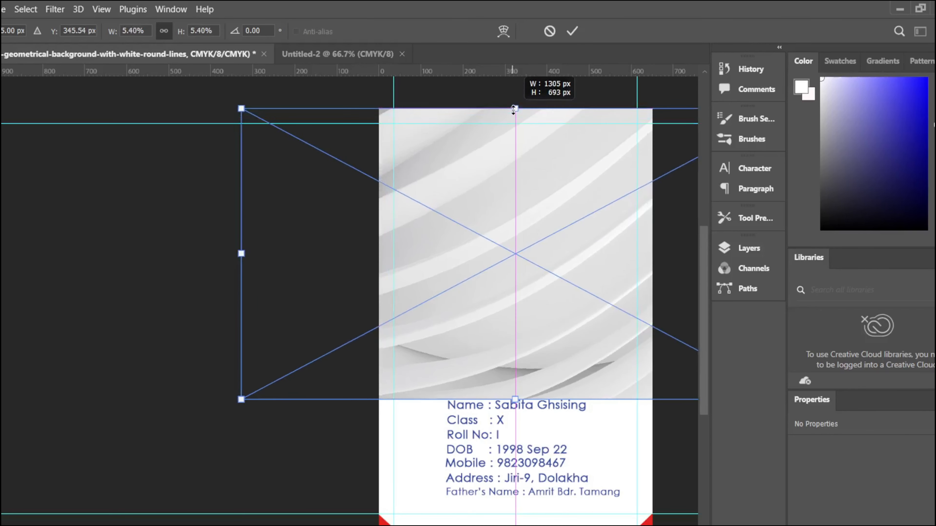
{"action": "left_click_drag", "start_coordinate": [514, 399], "coordinate": [516, 524]}
Step: Move the texture layer below the school text layers in the Layers panel
{"action": "left_click", "coordinate": [748, 248]}
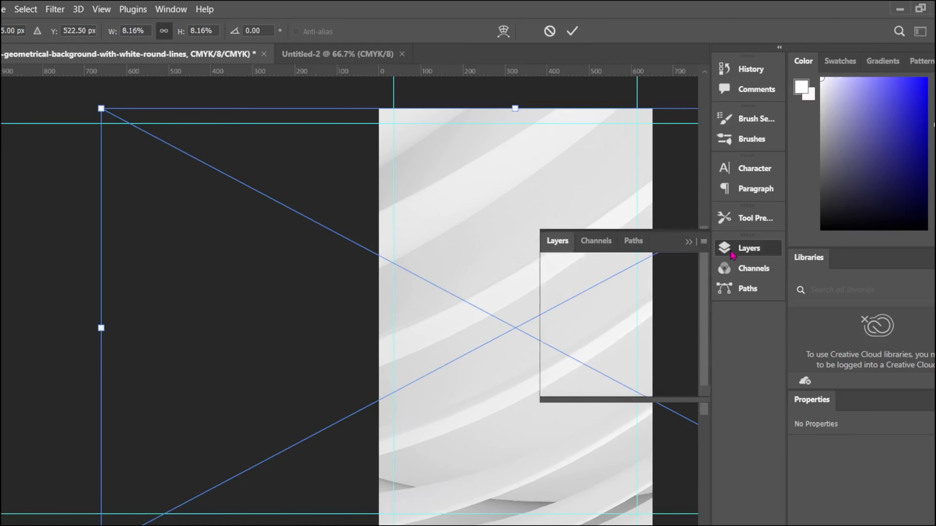
{"action": "scroll", "coordinate": [703, 337], "scroll_direction": "up", "scroll_amount": 1}
{"action": "left_click_drag", "start_coordinate": [613, 332], "coordinate": [618, 370]}
{"action": "scroll", "coordinate": [618, 355], "scroll_direction": "down", "scroll_amount": 4}
{"action": "scroll", "coordinate": [629, 339], "scroll_direction": "up", "scroll_amount": 2}
{"action": "left_click_drag", "start_coordinate": [621, 364], "coordinate": [621, 377]}
{"action": "left_click_drag", "start_coordinate": [706, 364], "coordinate": [707, 366]}
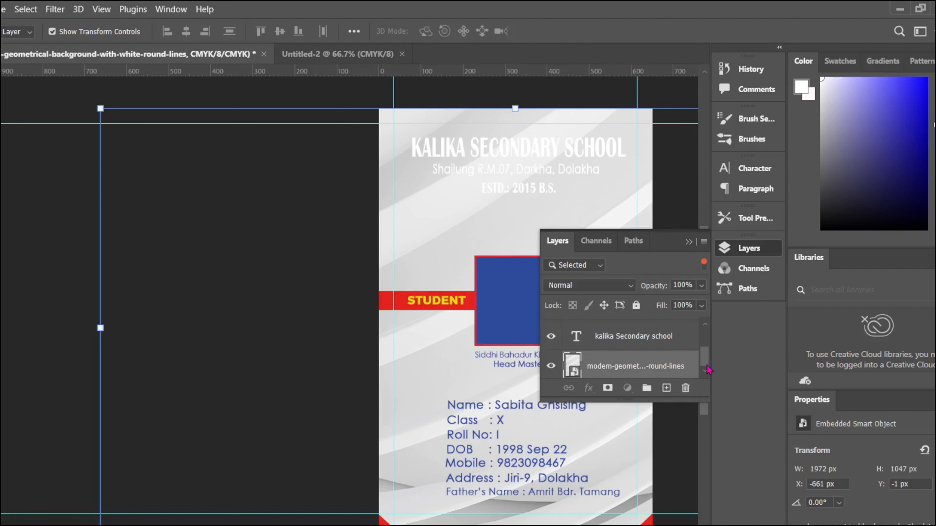
{"action": "left_click_drag", "start_coordinate": [514, 111], "coordinate": [495, 194]}
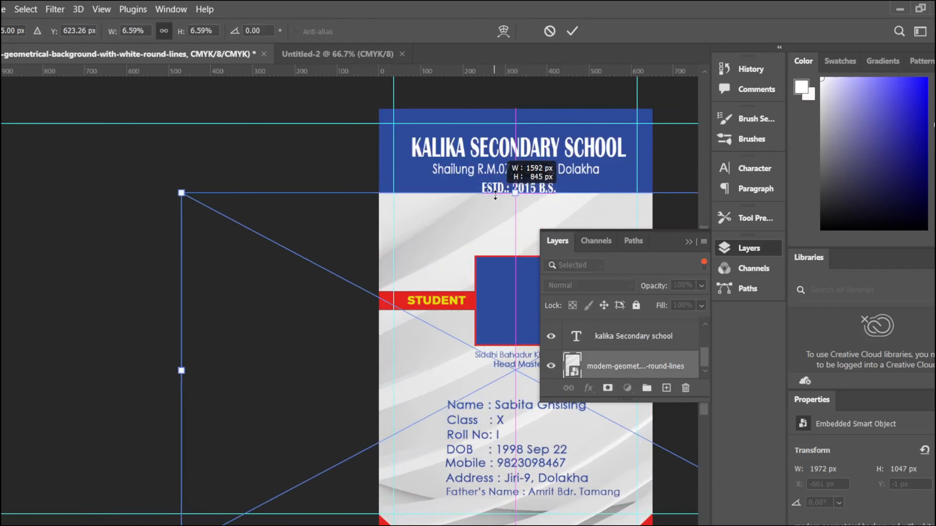
{"action": "scroll", "coordinate": [692, 375], "scroll_direction": "up", "scroll_amount": 5}
{"action": "left_click_drag", "start_coordinate": [704, 338], "coordinate": [704, 345]}
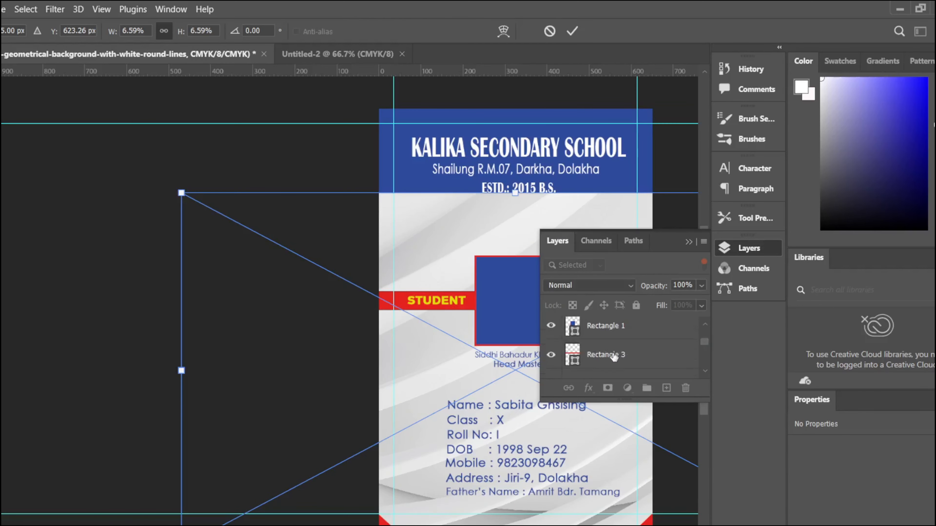
{"action": "left_click_drag", "start_coordinate": [613, 354], "coordinate": [621, 348]}
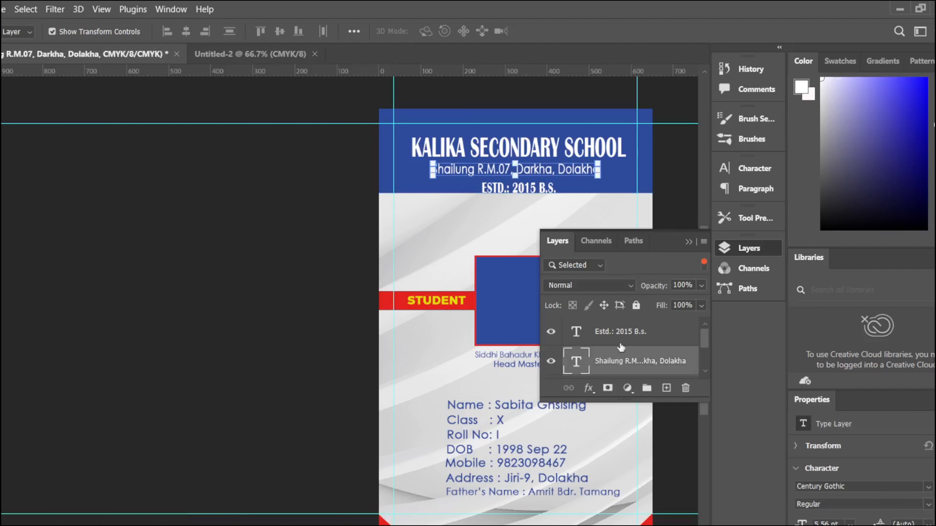
{"action": "left_click_drag", "start_coordinate": [540, 217], "coordinate": [509, 296]}
Step: Stretch the texture upward so it fills the card below the header
{"action": "left_click", "coordinate": [501, 252]}
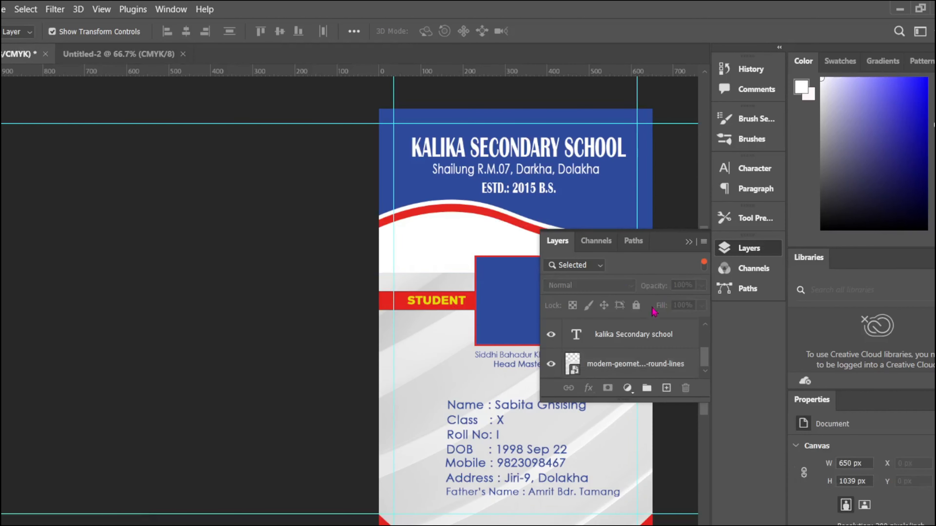
{"action": "scroll", "coordinate": [578, 334], "scroll_direction": "up", "scroll_amount": 1}
{"action": "scroll", "coordinate": [620, 356], "scroll_direction": "down", "scroll_amount": 1}
{"action": "mouse_move", "coordinate": [704, 355]}
{"action": "left_mouse_down"}
{"action": "mouse_move", "coordinate": [703, 342]}
{"action": "mouse_move", "coordinate": [706, 381]}
{"action": "mouse_move", "coordinate": [706, 338]}
{"action": "left_mouse_up"}
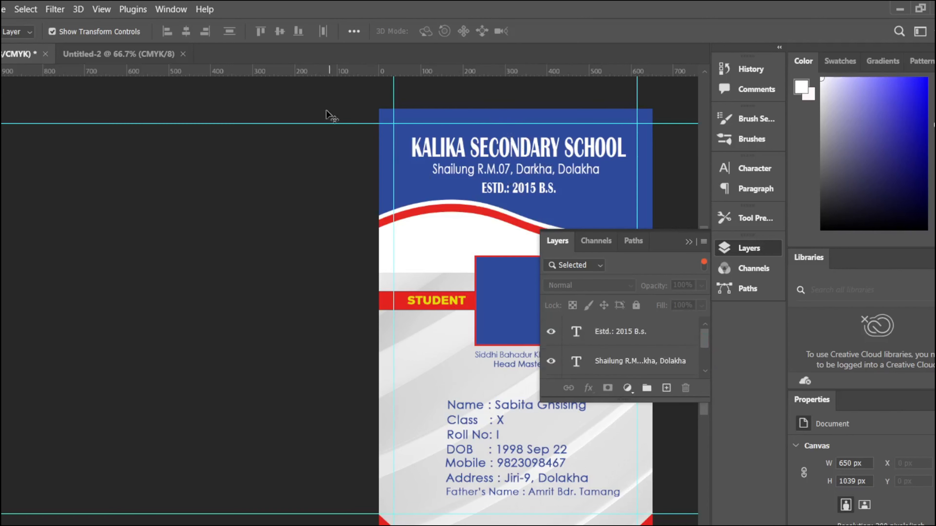
{"action": "left_click", "coordinate": [689, 242]}
{"action": "left_click", "coordinate": [601, 281]}
{"action": "left_click_drag", "start_coordinate": [481, 272], "coordinate": [458, 192]}
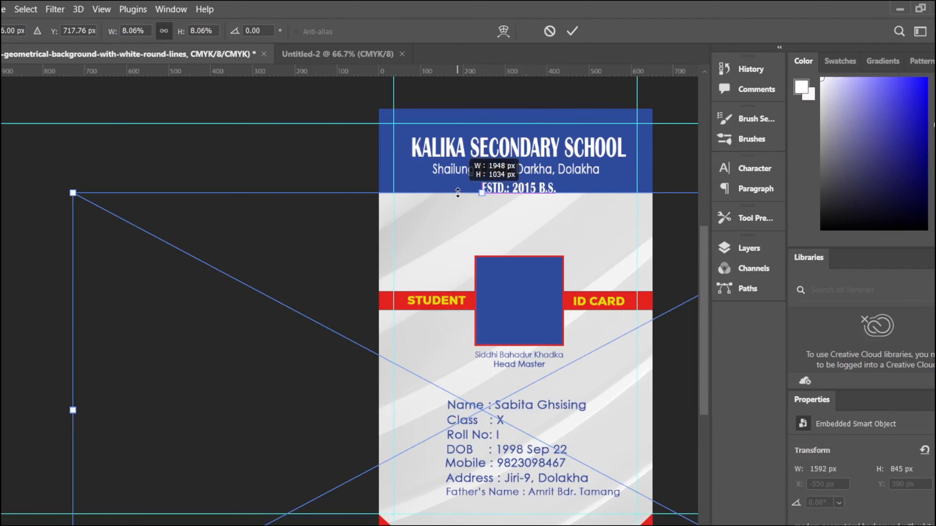
Step: Lower the white-lines texture layer's opacity to 75%
{"action": "left_click", "coordinate": [749, 243]}
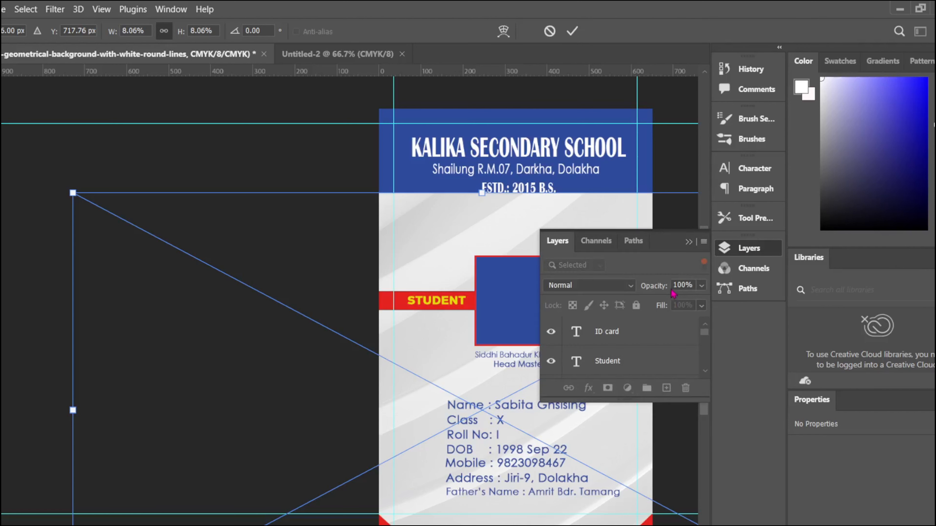
{"action": "left_click_drag", "start_coordinate": [673, 294], "coordinate": [637, 299]}
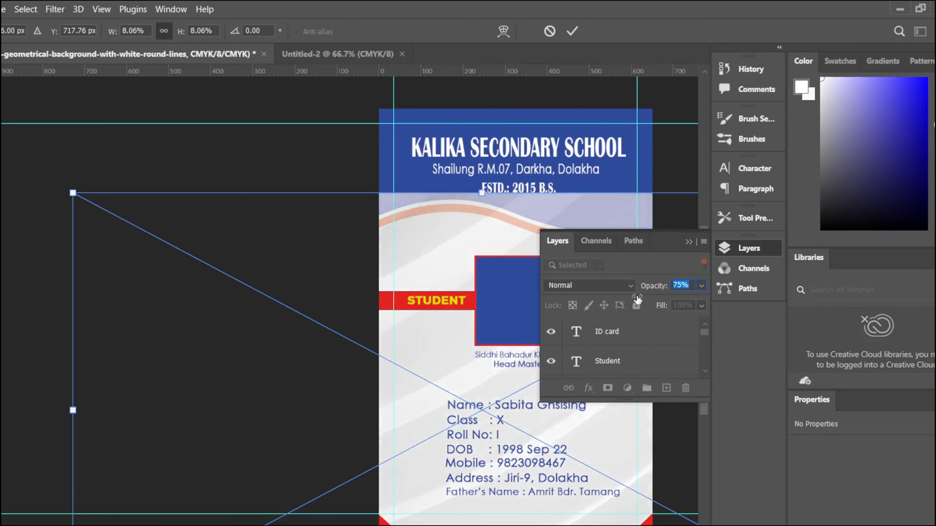
{"action": "left_click", "coordinate": [596, 251]}
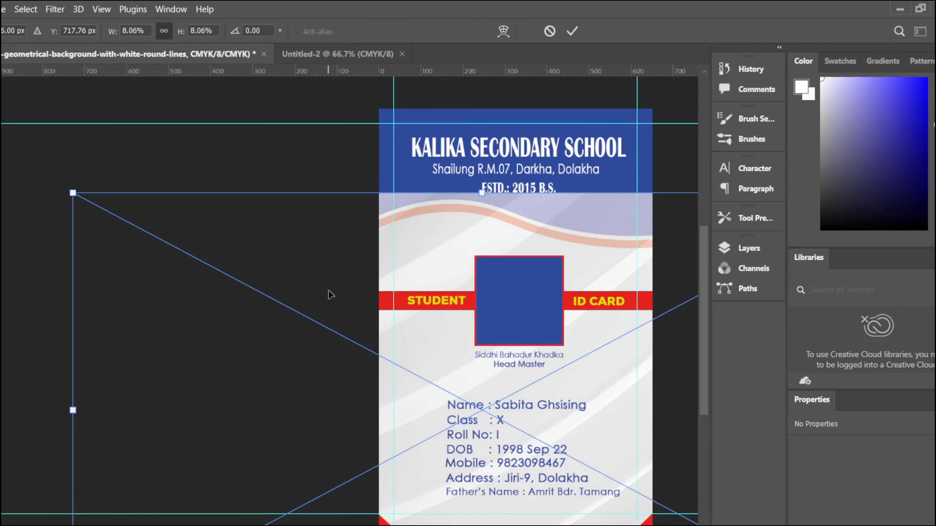
{"action": "left_click", "coordinate": [572, 31]}
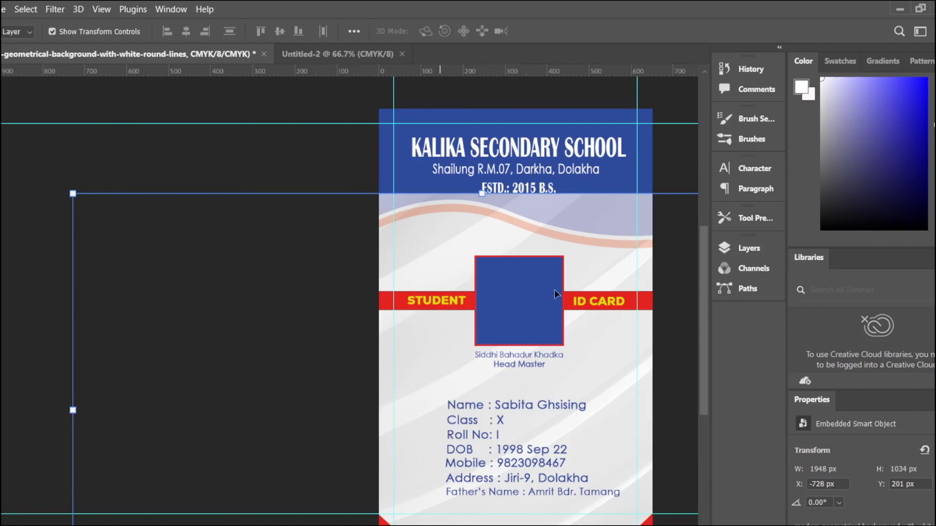
{"action": "left_click", "coordinate": [738, 275]}
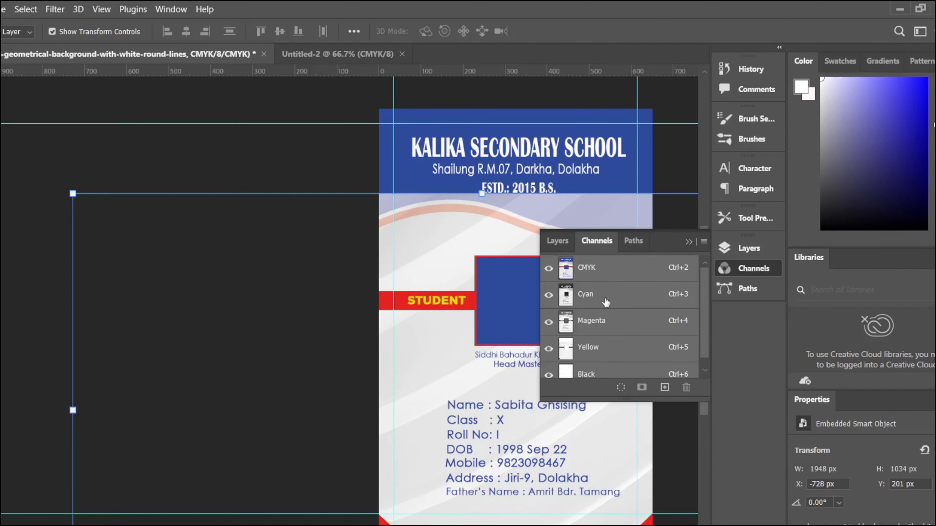
{"action": "left_click", "coordinate": [557, 241]}
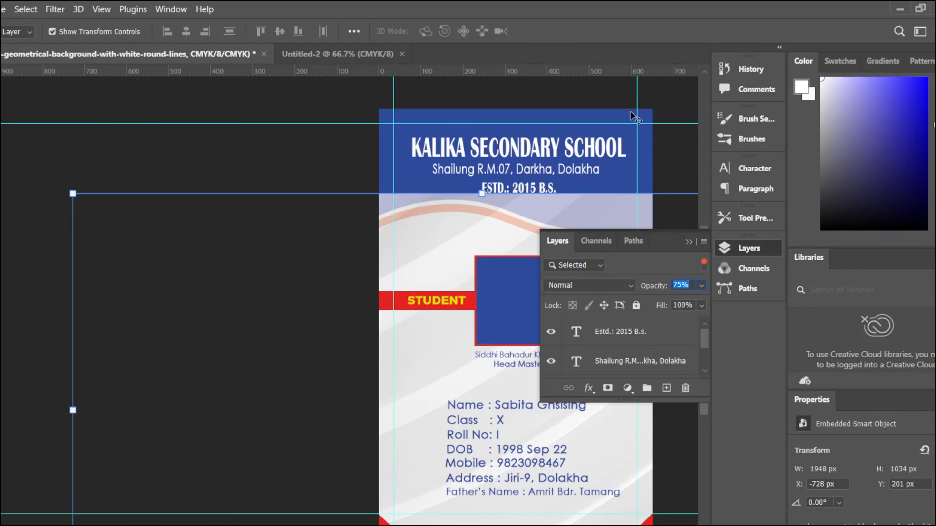
{"action": "left_click", "coordinate": [624, 116]}
Step: Resize the texture to 1702×903 px so the red wave header shows again
{"action": "mouse_move", "coordinate": [705, 340]}
{"action": "left_mouse_down"}
{"action": "mouse_move", "coordinate": [705, 370]}
{"action": "mouse_move", "coordinate": [705, 340]}
{"action": "left_mouse_up"}
{"action": "left_click_drag", "start_coordinate": [652, 401], "coordinate": [645, 521]}
{"action": "scroll", "coordinate": [609, 377], "scroll_direction": "up", "scroll_amount": 5}
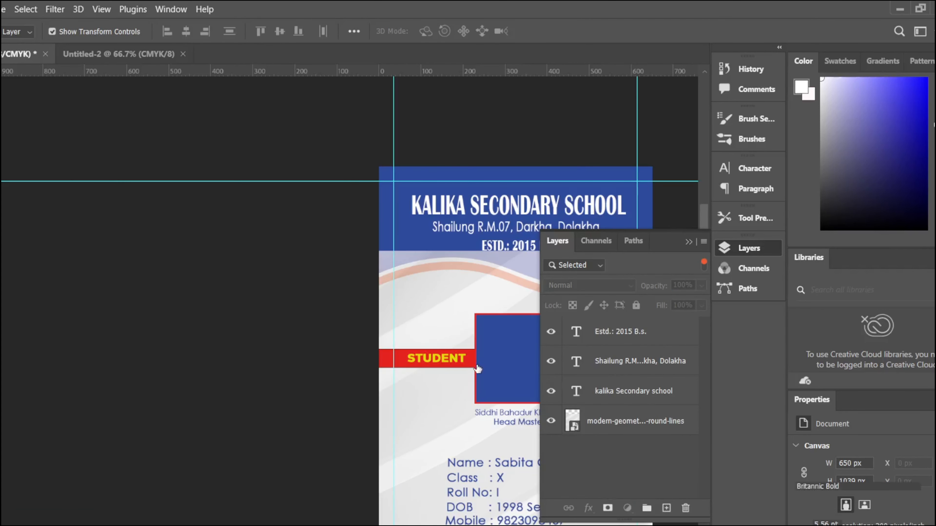
{"action": "left_click", "coordinate": [506, 341]}
{"action": "key", "text": "ctrl+t"}
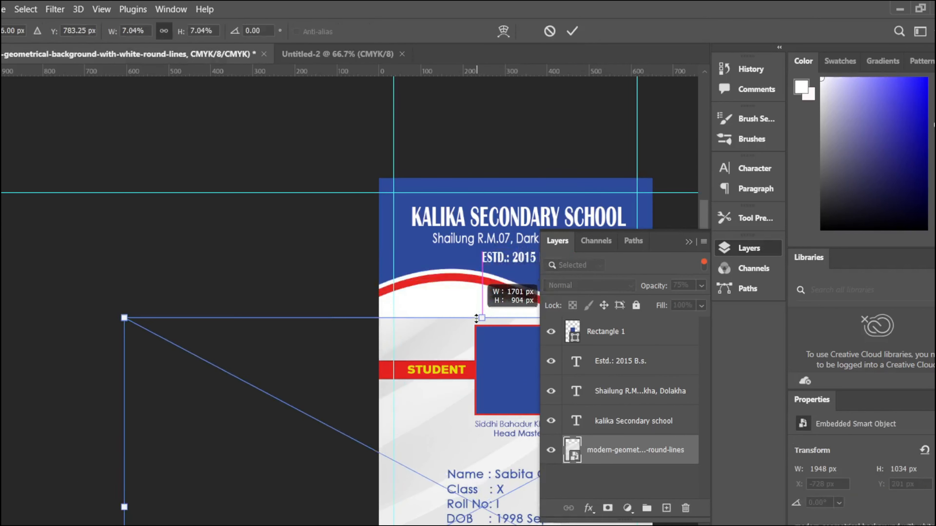
{"action": "scroll", "coordinate": [596, 447], "scroll_direction": "up", "scroll_amount": 3}
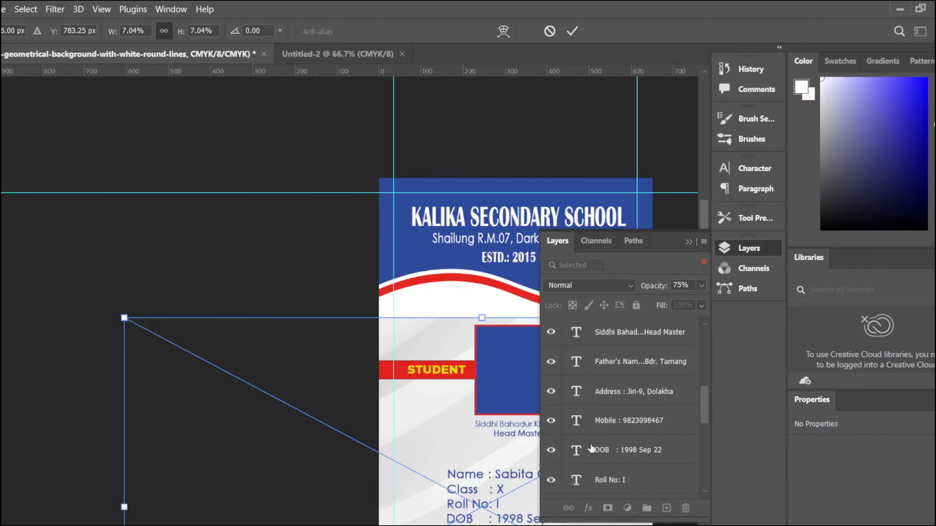
{"action": "scroll", "coordinate": [596, 447], "scroll_direction": "down", "scroll_amount": 8}
{"action": "key", "text": "Return"}
{"action": "scroll", "coordinate": [663, 435], "scroll_direction": "up", "scroll_amount": 3}
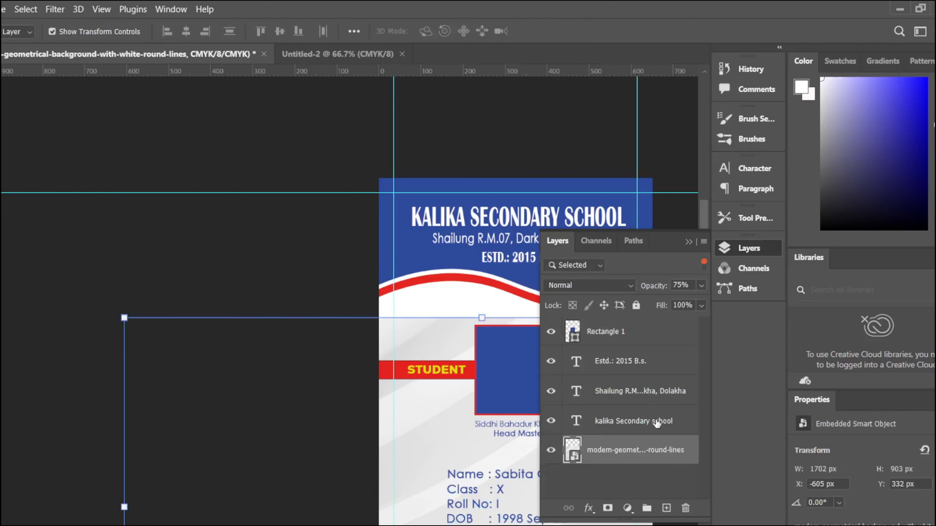
Step: Set the texture layer's blend mode to Overlay through Blending Options
{"action": "right_click", "coordinate": [623, 450]}
{"action": "left_click", "coordinate": [623, 175]}
{"action": "left_click", "coordinate": [681, 212]}
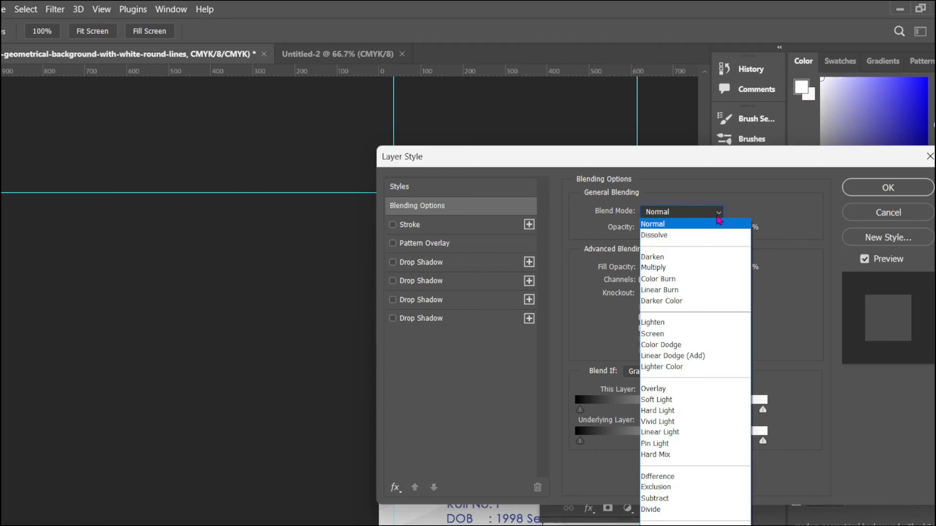
{"action": "left_click", "coordinate": [675, 390]}
{"action": "left_click", "coordinate": [861, 188]}
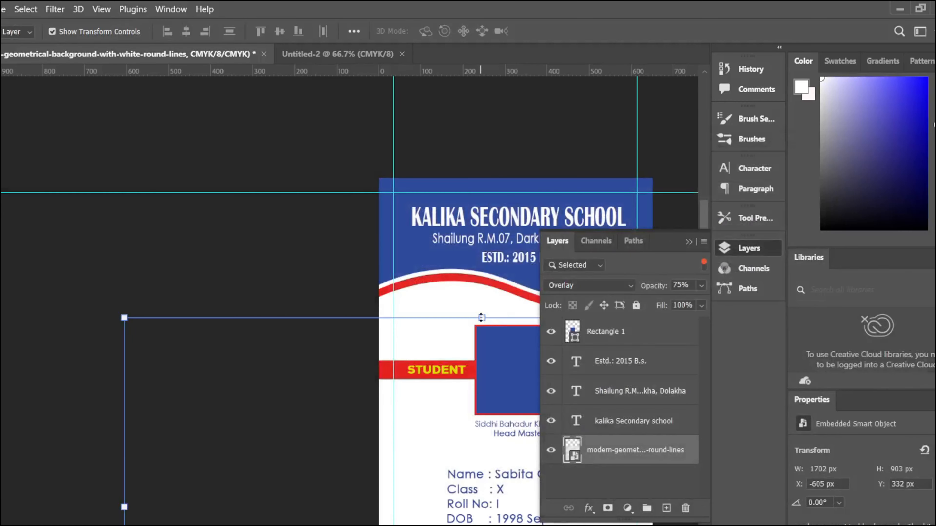
Step: Resize the texture and stretch it up to the card's top edge over the blue header
{"action": "left_click_drag", "start_coordinate": [479, 317], "coordinate": [485, 270]}
{"action": "scroll", "coordinate": [633, 479], "scroll_direction": "up", "scroll_amount": 5}
{"action": "scroll", "coordinate": [627, 457], "scroll_direction": "down", "scroll_amount": 10}
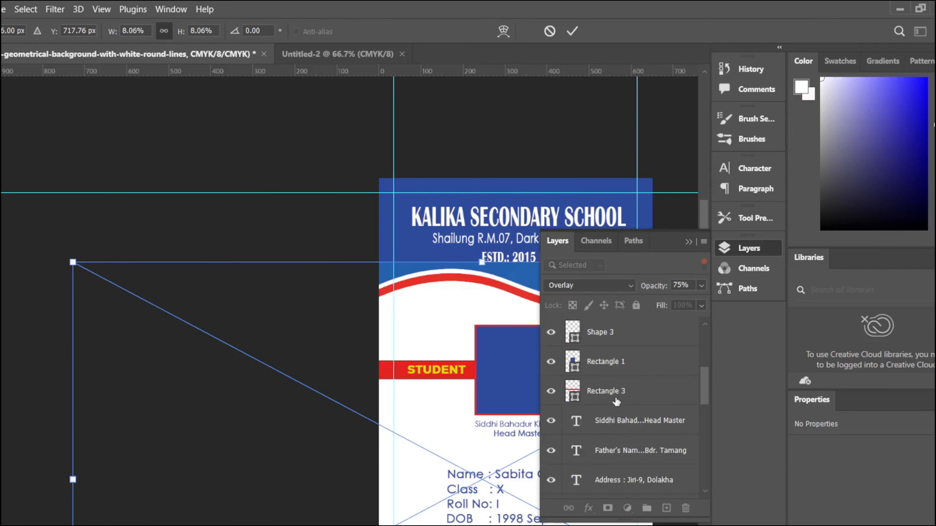
{"action": "key", "text": "Return"}
{"action": "mouse_move", "coordinate": [611, 447]}
{"action": "left_mouse_down"}
{"action": "mouse_move", "coordinate": [607, 458]}
{"action": "mouse_move", "coordinate": [607, 439]}
{"action": "left_mouse_up"}
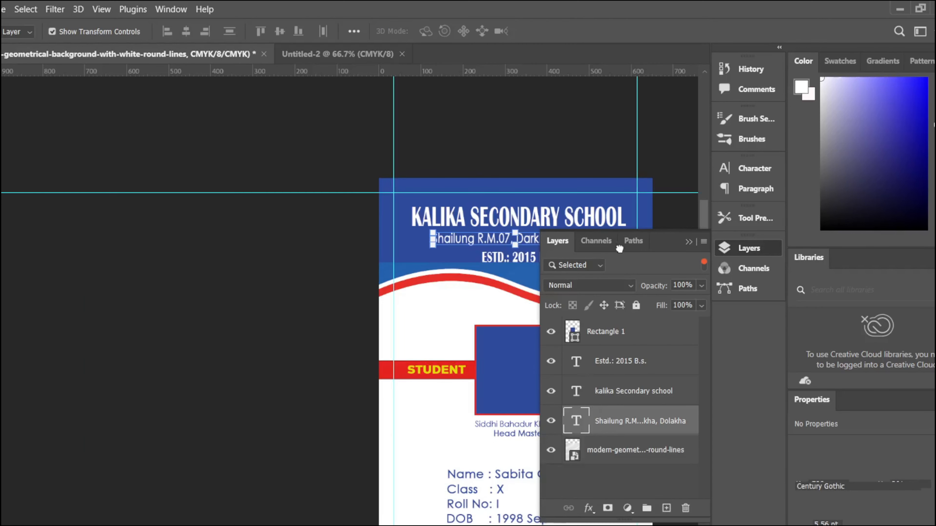
{"action": "left_click", "coordinate": [479, 151]}
{"action": "left_click", "coordinate": [476, 268]}
{"action": "left_click_drag", "start_coordinate": [481, 262], "coordinate": [494, 177]}
{"action": "scroll", "coordinate": [503, 247], "scroll_direction": "down", "scroll_amount": 2}
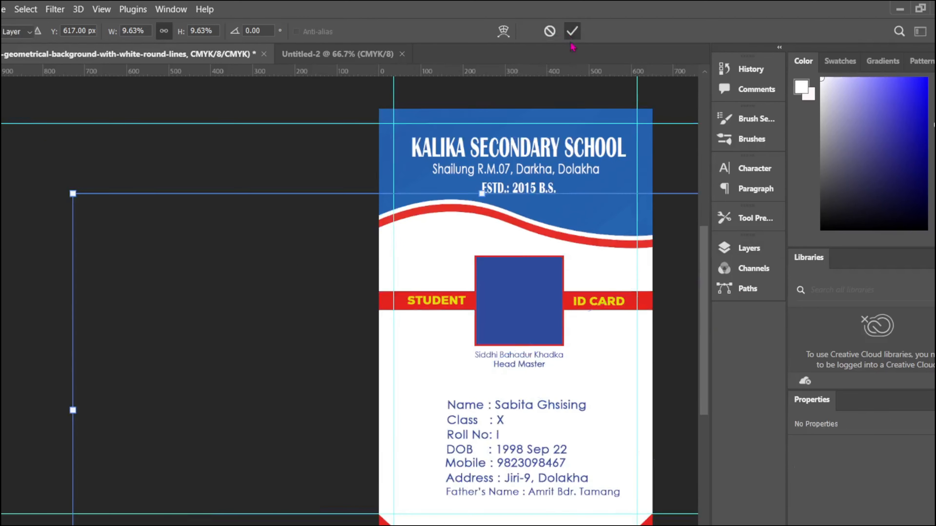
Step: Free Transform the round-lines texture to 8.16% scale with a 90° rotation and commit it
{"action": "left_click", "coordinate": [572, 31]}
{"action": "left_click", "coordinate": [257, 243]}
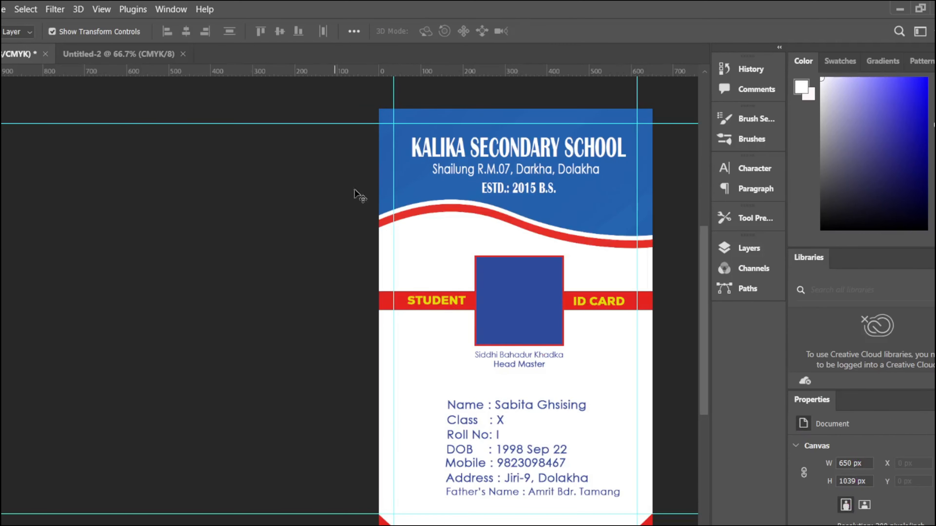
{"action": "left_click_drag", "start_coordinate": [324, 371], "coordinate": [291, 346]}
{"action": "left_click_drag", "start_coordinate": [1, 108], "coordinate": [659, 133]}
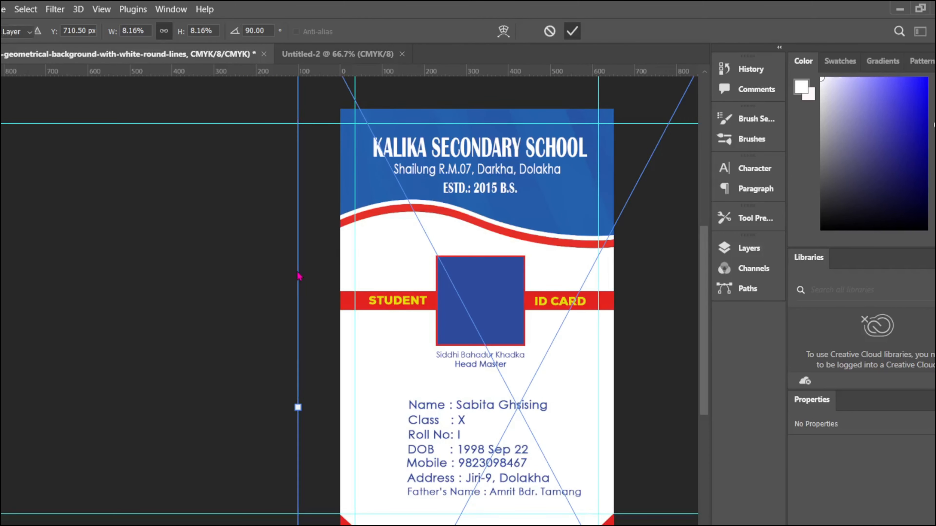
{"action": "key", "text": "Return"}
{"action": "scroll", "coordinate": [255, 330], "scroll_direction": "up", "scroll_amount": 3}
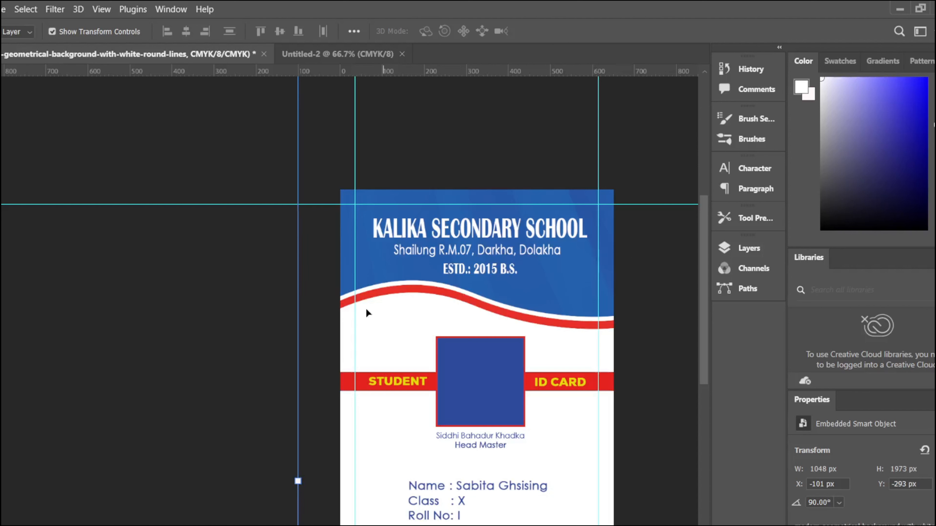
Step: Look over the canvas background colours and the geometric background layer, leaving both unchanged
{"action": "right_click", "coordinate": [303, 381]}
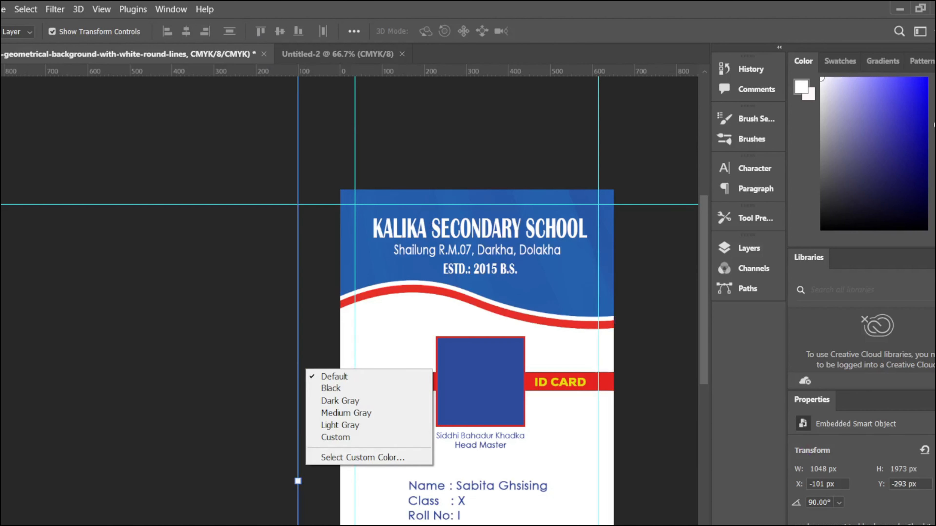
{"action": "left_click", "coordinate": [377, 306]}
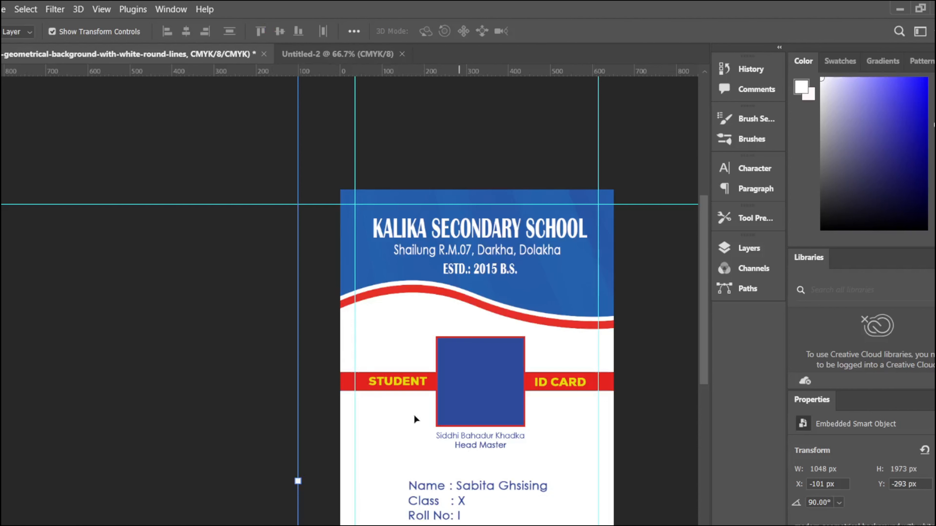
{"action": "scroll", "coordinate": [321, 363], "scroll_direction": "down", "scroll_amount": 2}
{"action": "scroll", "coordinate": [614, 361], "scroll_direction": "down", "scroll_amount": 3}
{"action": "scroll", "coordinate": [614, 361], "scroll_direction": "right", "scroll_amount": 7}
{"action": "left_click", "coordinate": [604, 360]}
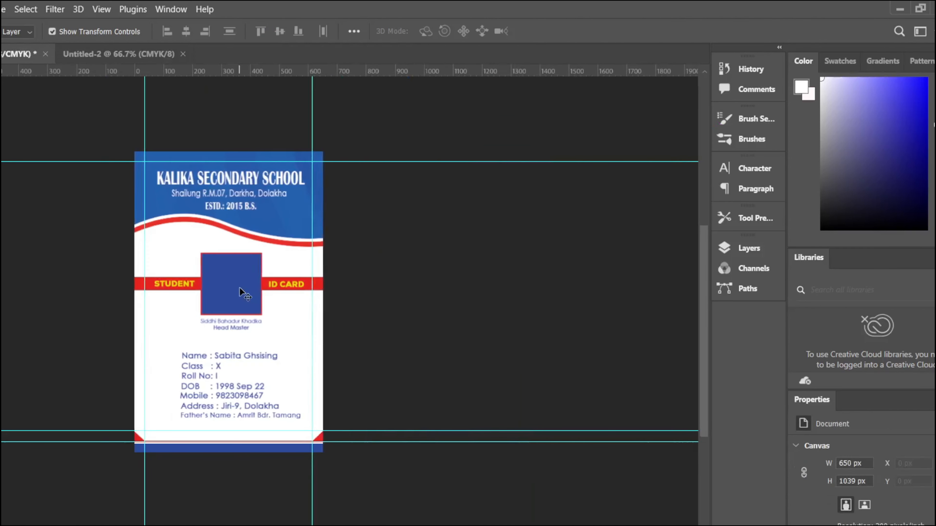
{"action": "left_click", "coordinate": [239, 288]}
{"action": "left_click", "coordinate": [390, 252]}
{"action": "left_click", "coordinate": [309, 198]}
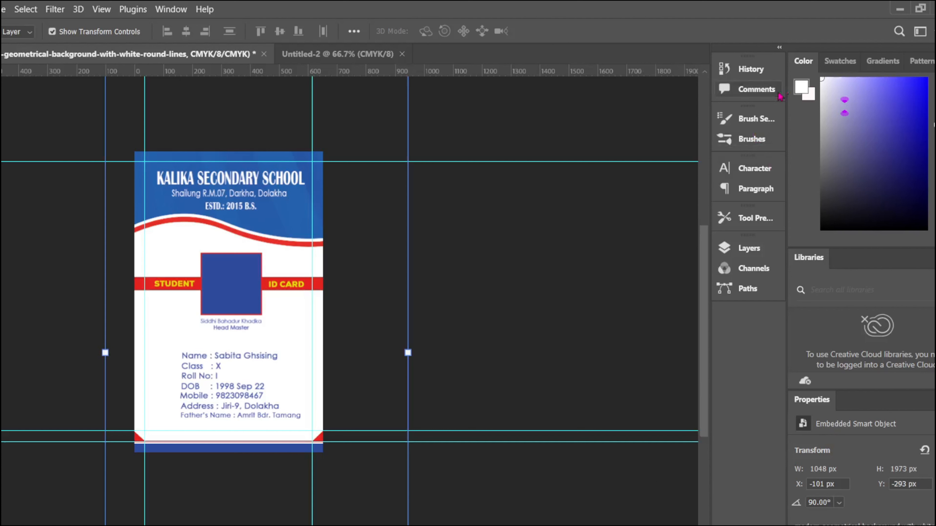
{"action": "left_click", "coordinate": [838, 62]}
{"action": "left_click", "coordinate": [807, 63]}
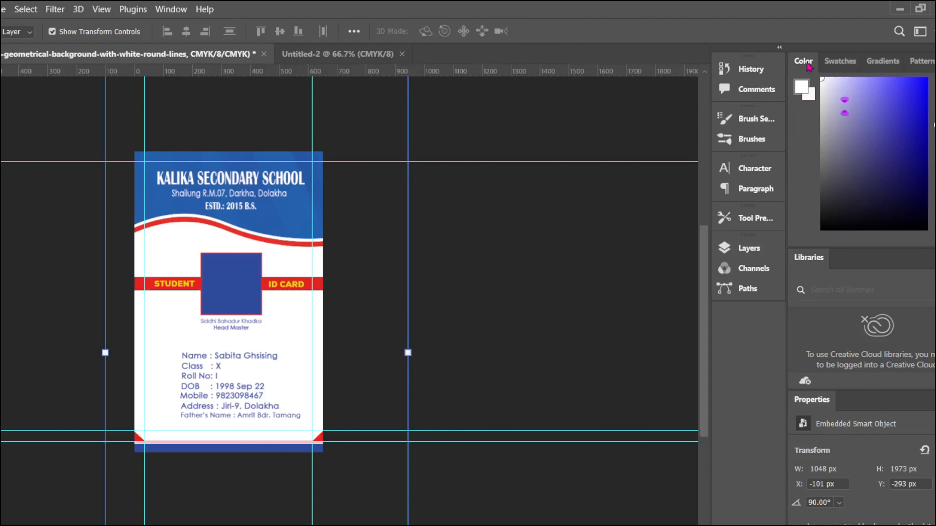
{"action": "left_click", "coordinate": [567, 195]}
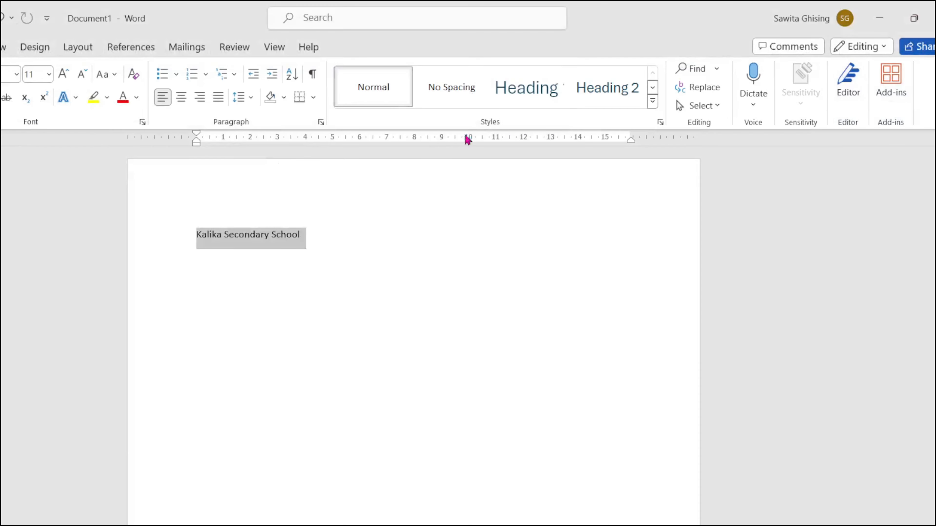
Step: Close the Word document without saving
{"action": "key", "text": "alt+F4"}
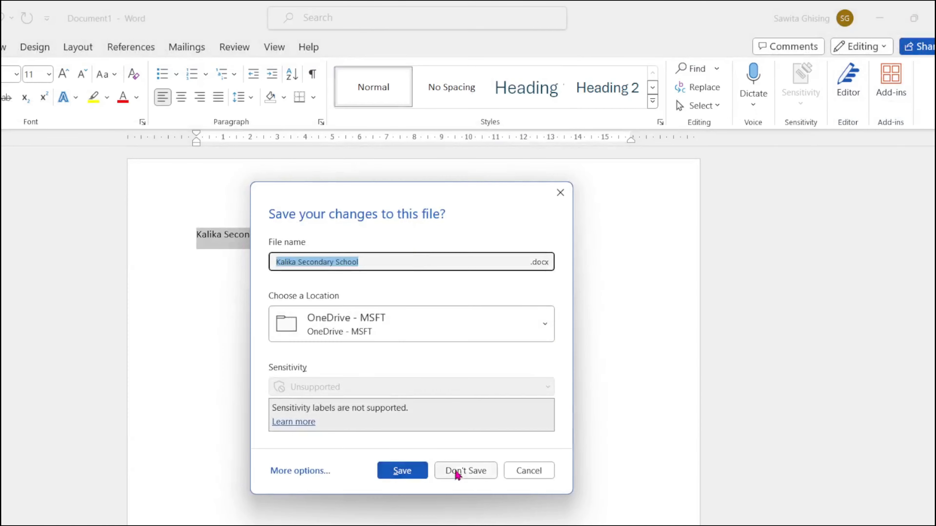
{"action": "left_click", "coordinate": [458, 472]}
{"action": "left_click", "coordinate": [570, 525]}
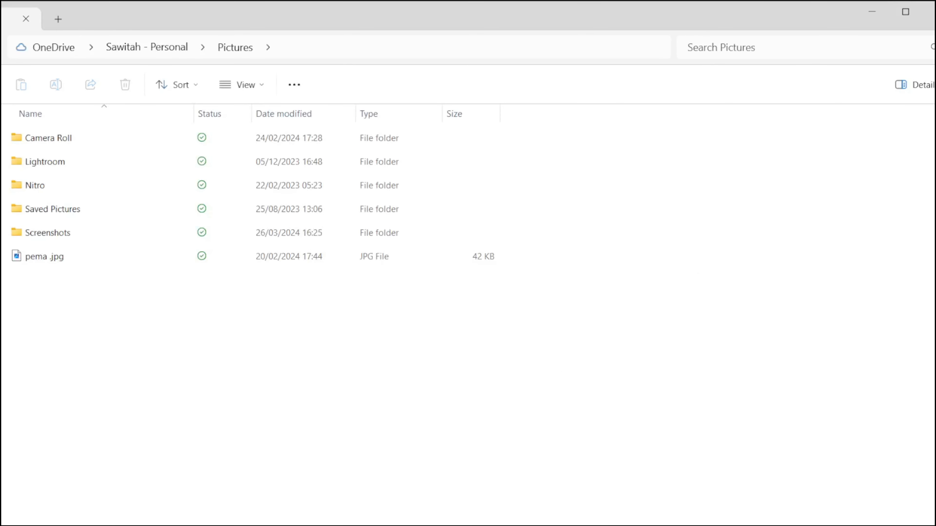
Step: Drag the trophy photo from the President Running Shield Cup-2080 folder onto the ID card
{"action": "double_click", "coordinate": [48, 138]}
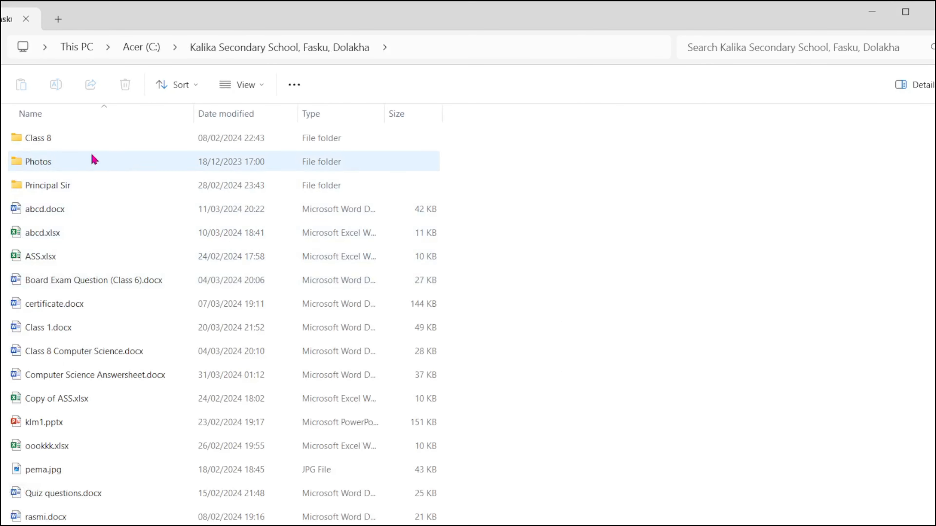
{"action": "double_click", "coordinate": [92, 157]}
{"action": "double_click", "coordinate": [100, 134]}
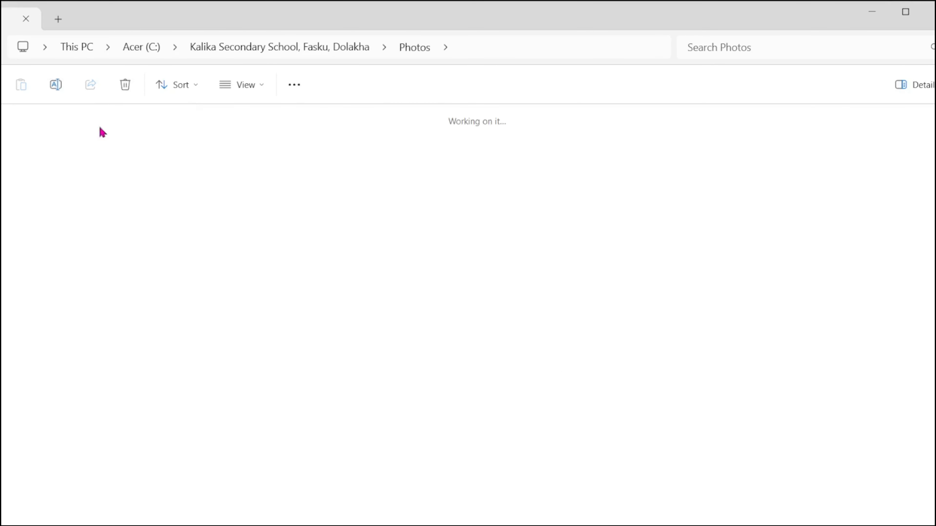
{"action": "scroll", "coordinate": [566, 424], "scroll_direction": "down", "scroll_amount": 2}
{"action": "left_click_drag", "start_coordinate": [900, 416], "coordinate": [245, 317]}
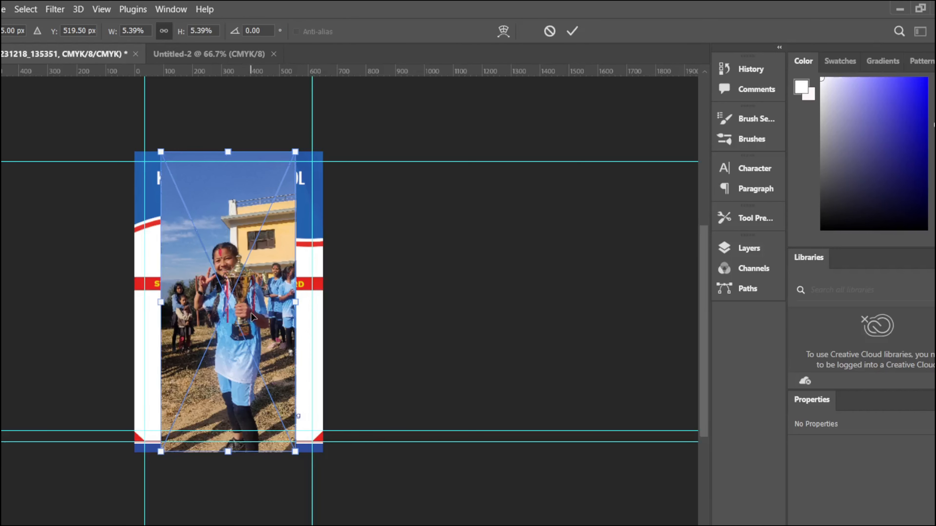
Step: Commit the placed photo as layer IMG_20231218_135351 and open its contents separately
{"action": "left_click", "coordinate": [748, 248]}
{"action": "key", "text": "Return"}
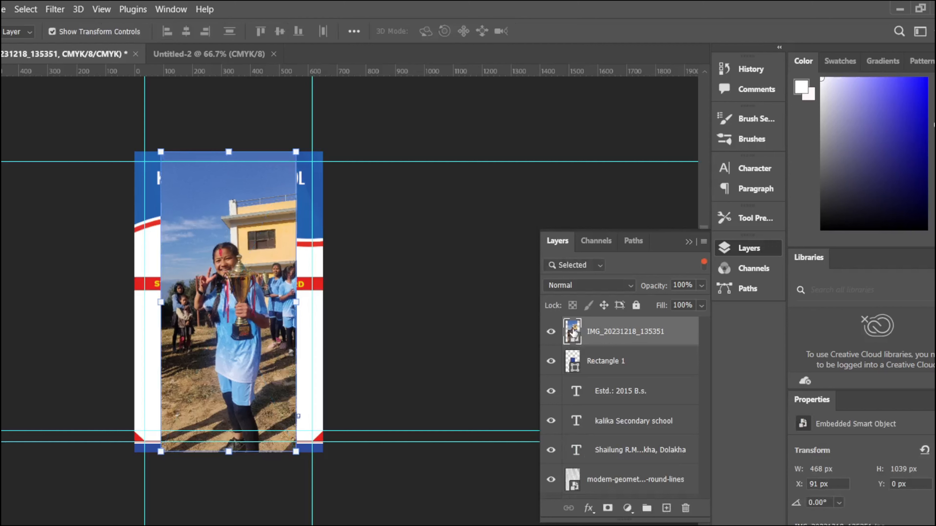
{"action": "right_click", "coordinate": [573, 332]}
{"action": "double_click", "coordinate": [573, 337]}
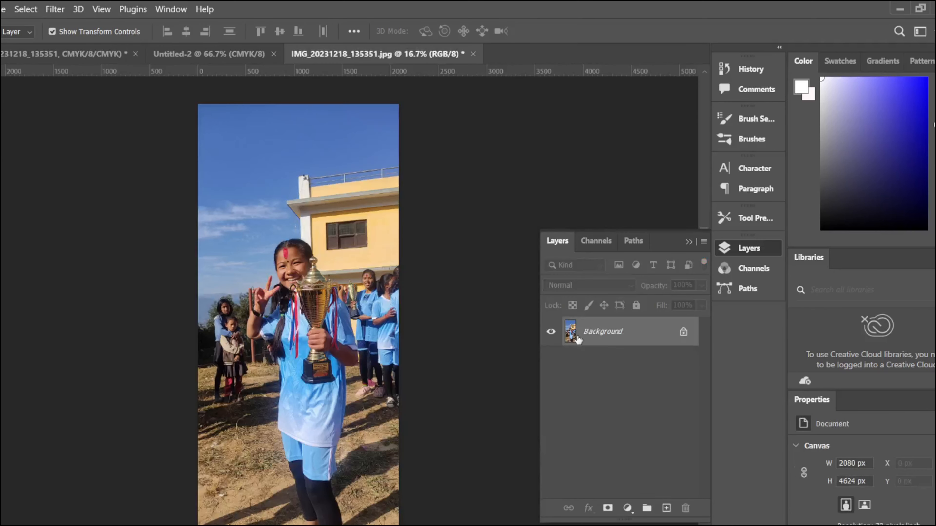
{"action": "scroll", "coordinate": [848, 479], "scroll_direction": "down", "scroll_amount": 5}
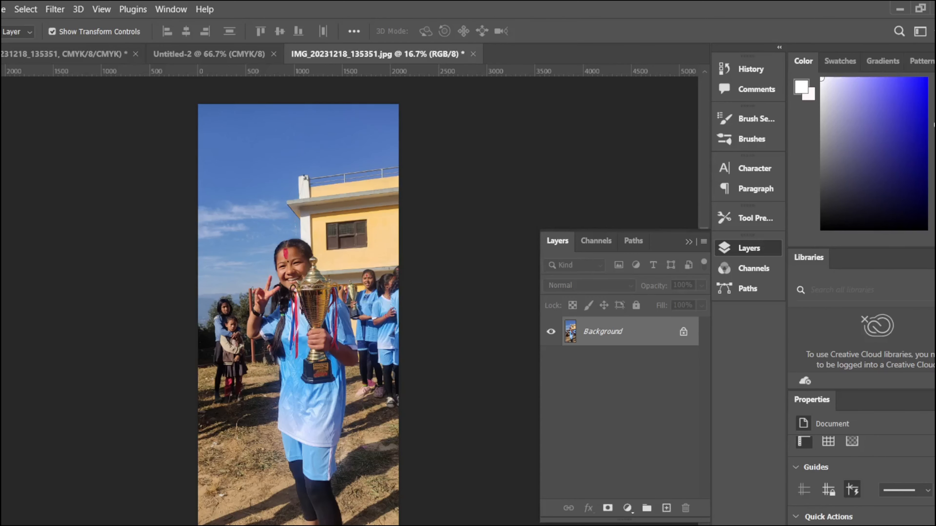
Step: Save and close the photo contents, skip the layer style settings, then reopen the contents
{"action": "key", "text": "ctrl+s"}
{"action": "key", "text": "ctrl+w"}
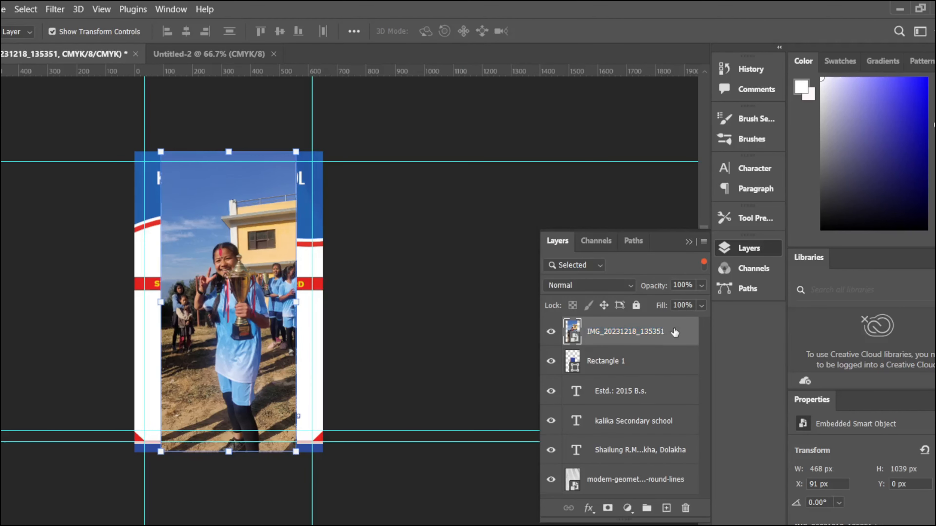
{"action": "double_click", "coordinate": [675, 332]}
{"action": "key", "text": "Escape"}
{"action": "double_click", "coordinate": [572, 331]}
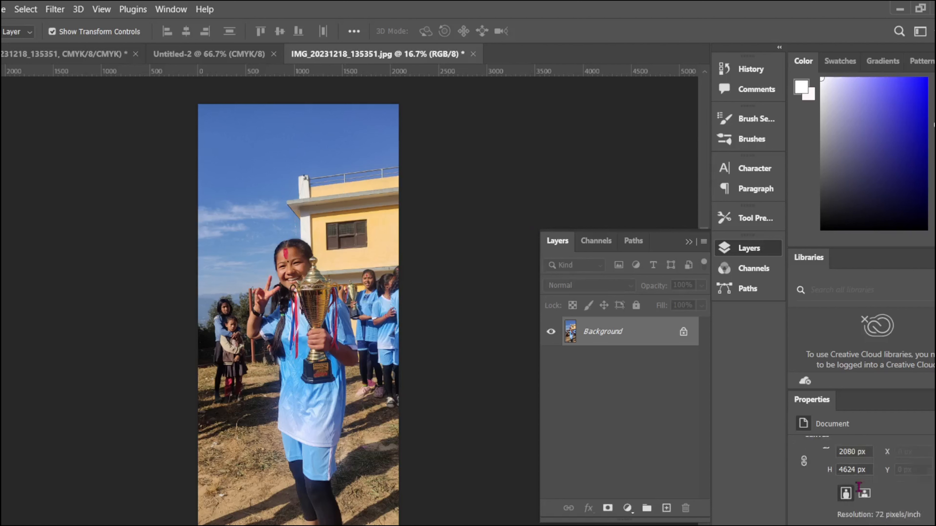
{"action": "scroll", "coordinate": [857, 490], "scroll_direction": "down", "scroll_amount": 5}
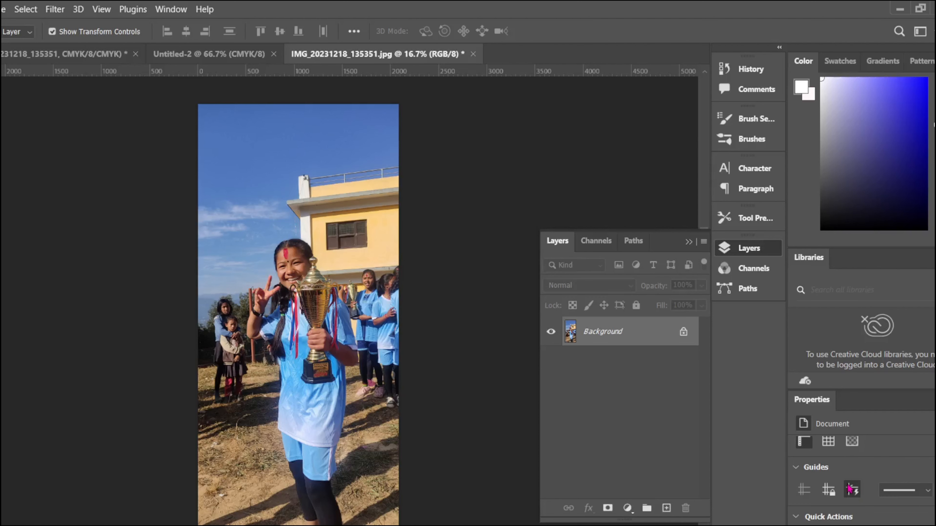
Step: Back on the card, duplicate the IMG_20231218_135351 photo layer, then delete the duplicate
{"action": "left_click", "coordinate": [473, 54]}
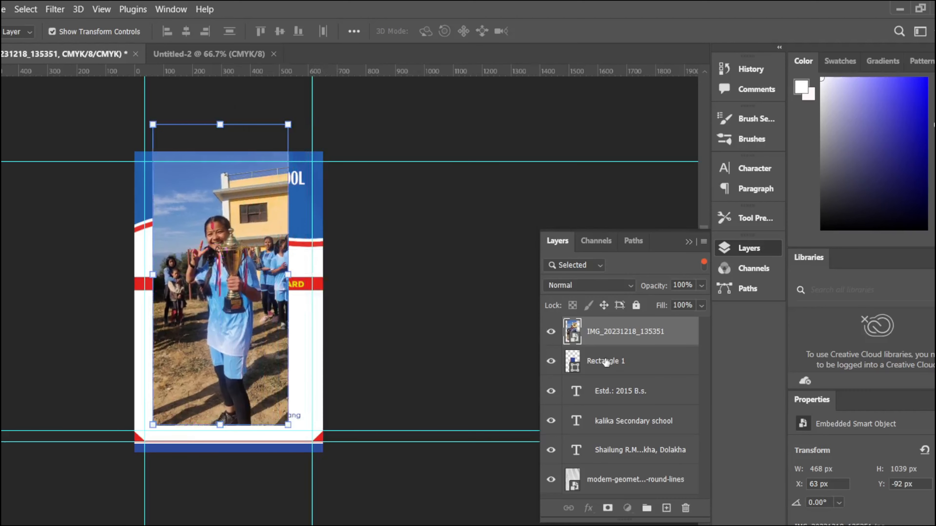
{"action": "left_click", "coordinate": [589, 362]}
{"action": "left_click", "coordinate": [586, 338]}
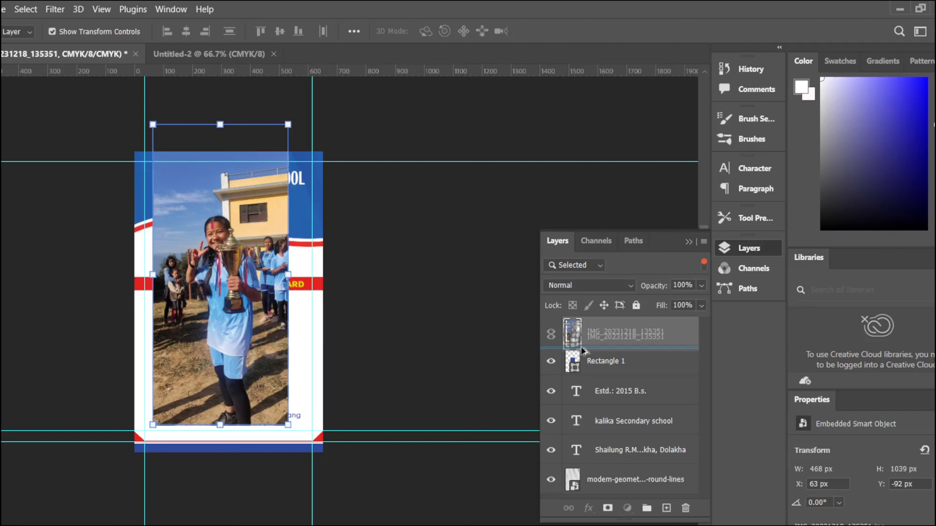
{"action": "left_click_drag", "start_coordinate": [584, 351], "coordinate": [581, 344]}
{"action": "left_click", "coordinate": [575, 334]}
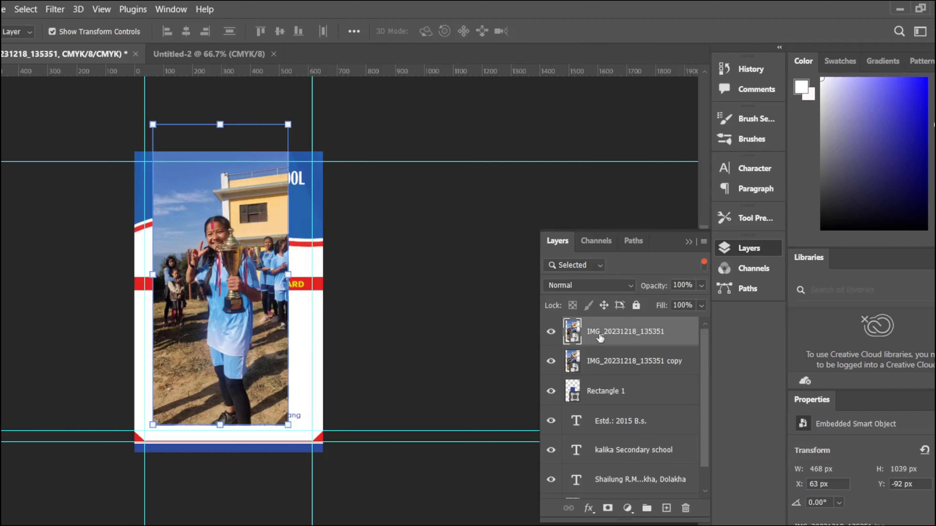
{"action": "left_click", "coordinate": [575, 359]}
{"action": "key", "text": "Delete"}
Step: Give the photo layer a gray colour label and briefly check its contents
{"action": "double_click", "coordinate": [577, 333]}
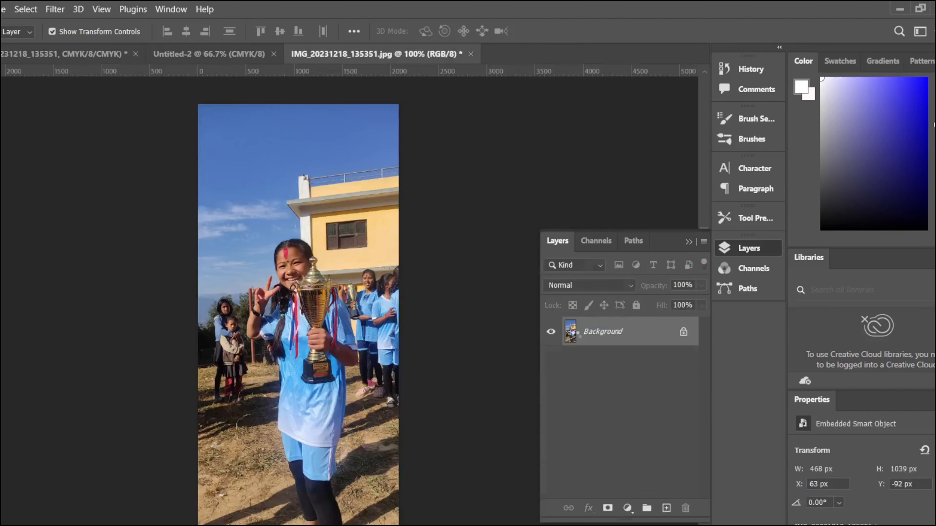
{"action": "key", "text": "ctrl+w"}
{"action": "right_click", "coordinate": [577, 336]}
{"action": "left_click", "coordinate": [599, 327]}
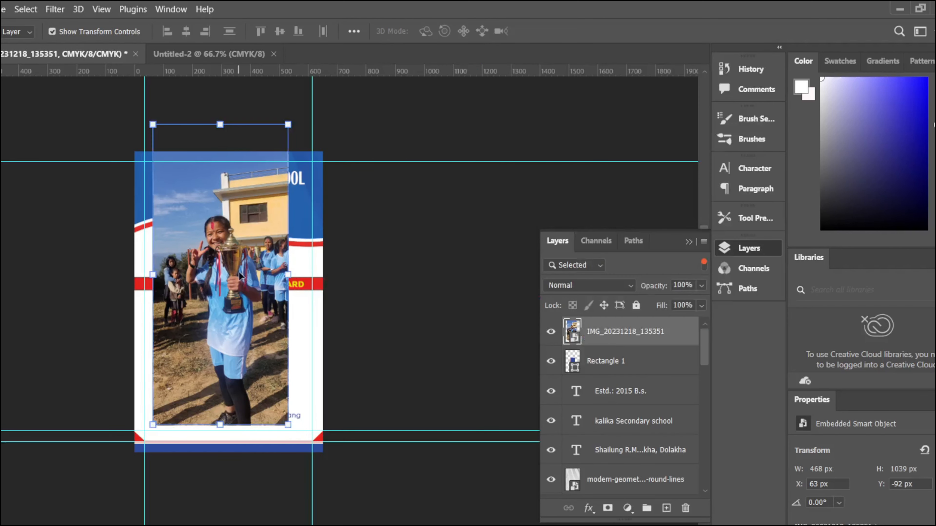
{"action": "right_click", "coordinate": [248, 271]}
{"action": "left_click", "coordinate": [427, 239]}
{"action": "double_click", "coordinate": [575, 338]}
{"action": "left_click", "coordinate": [474, 54]}
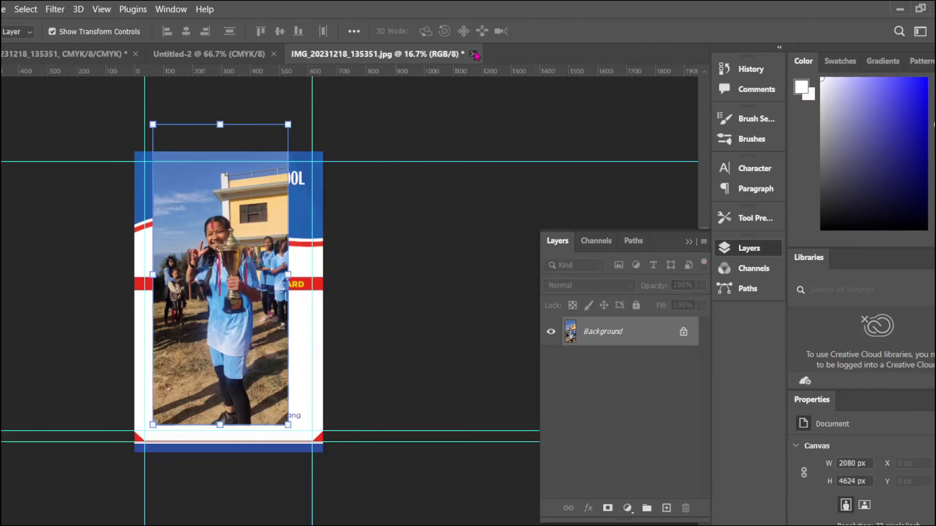
Step: Try a smart-object conversion, undo it, and delete the extra top photo layer
{"action": "right_click", "coordinate": [583, 335]}
{"action": "right_click", "coordinate": [587, 324]}
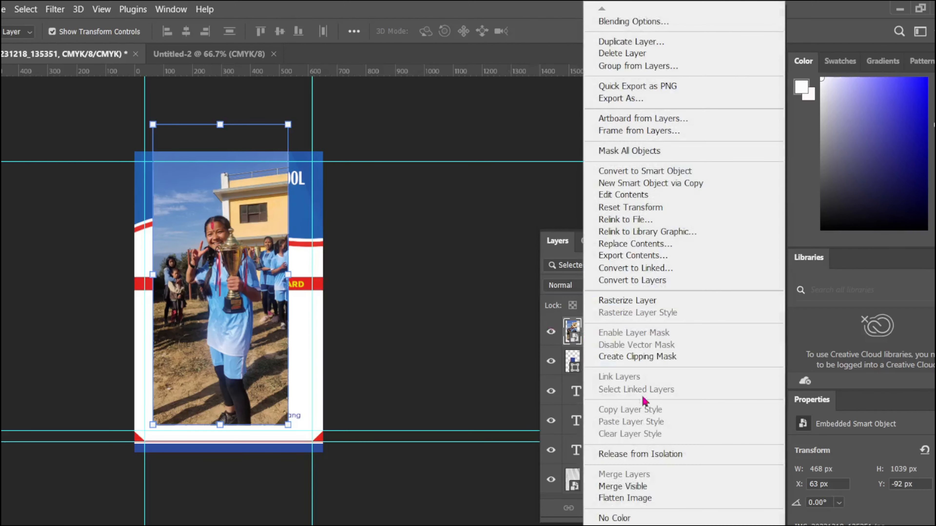
{"action": "left_click", "coordinate": [633, 178]}
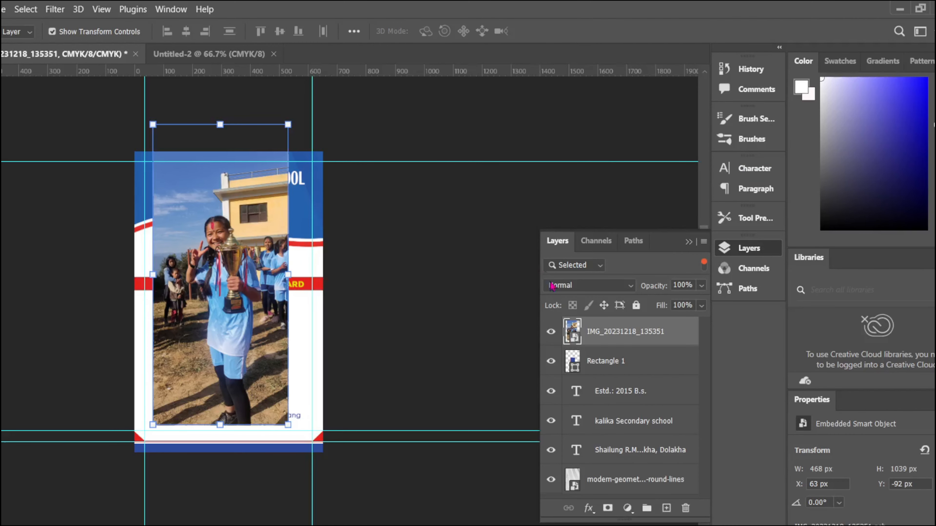
{"action": "right_click", "coordinate": [591, 331]}
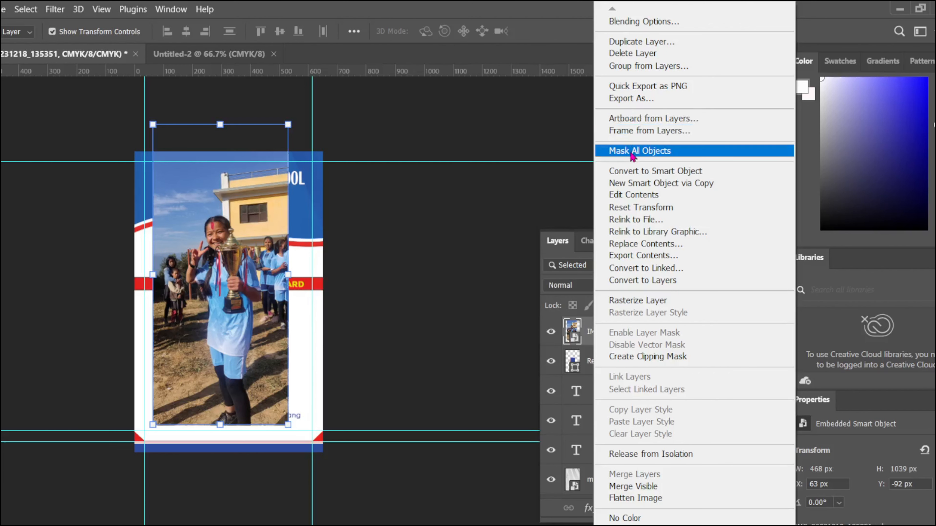
{"action": "left_click", "coordinate": [542, 187]}
{"action": "key", "text": "ctrl+z"}
{"action": "left_click", "coordinate": [593, 333]}
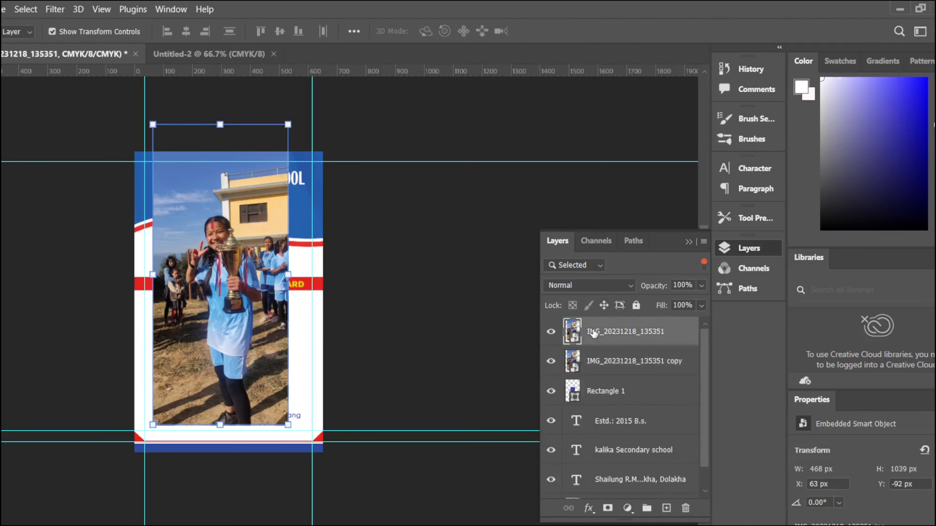
{"action": "left_click", "coordinate": [685, 508]}
{"action": "key", "text": "Return"}
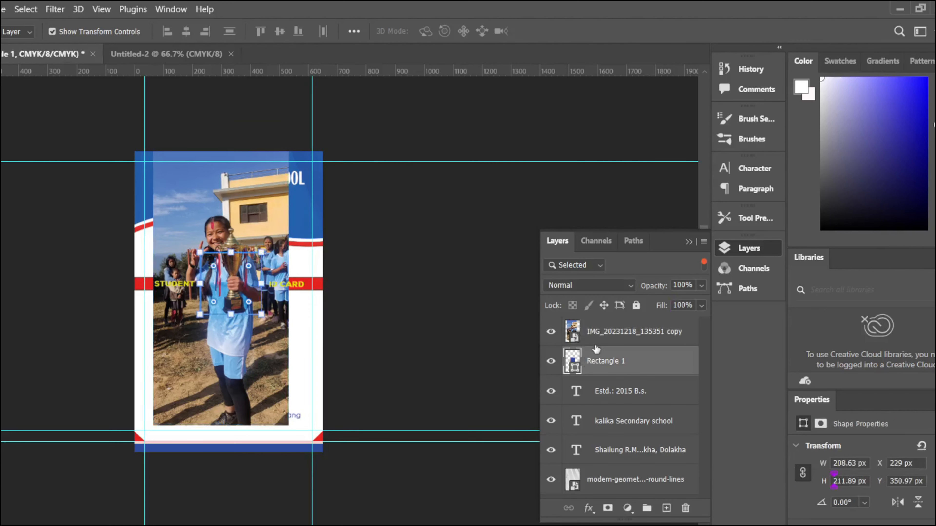
Step: Convert the photo copy to a Smart Object and clip it to Rectangle 1
{"action": "right_click", "coordinate": [595, 331]}
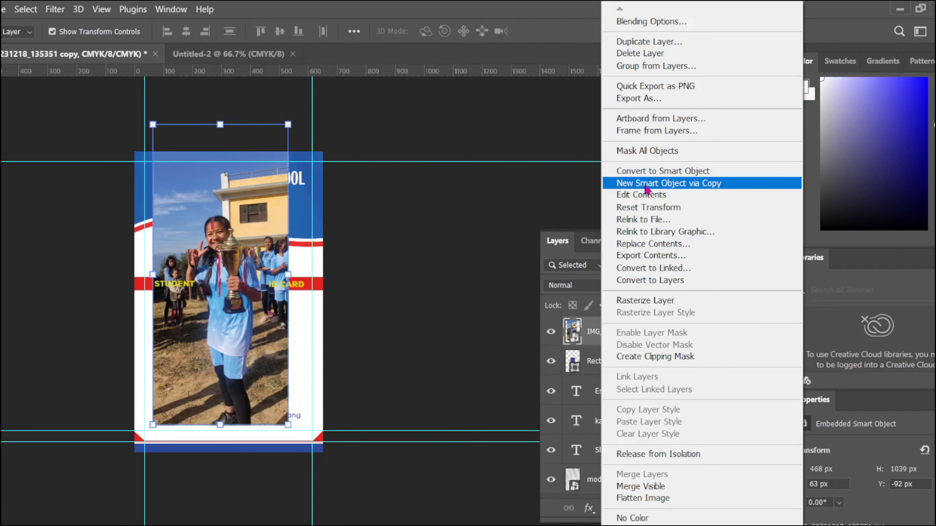
{"action": "left_click", "coordinate": [647, 173]}
{"action": "right_click", "coordinate": [596, 335]}
{"action": "left_click", "coordinate": [593, 298]}
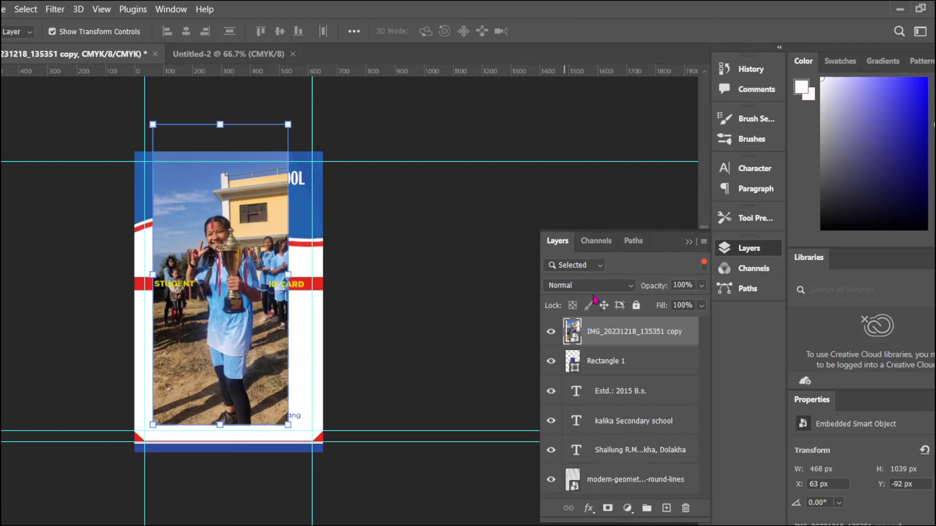
{"action": "right_click", "coordinate": [579, 331]}
{"action": "left_click", "coordinate": [610, 175]}
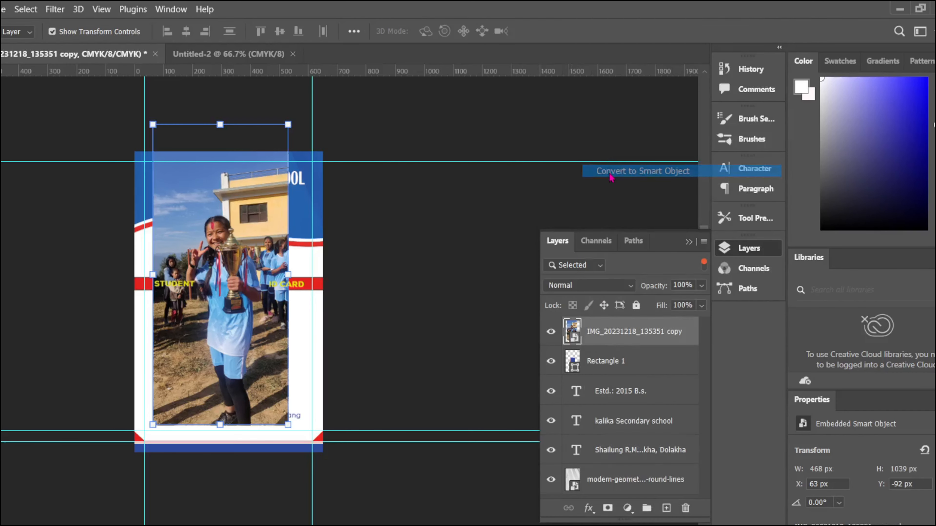
{"action": "right_click", "coordinate": [593, 337]}
{"action": "left_click", "coordinate": [623, 358]}
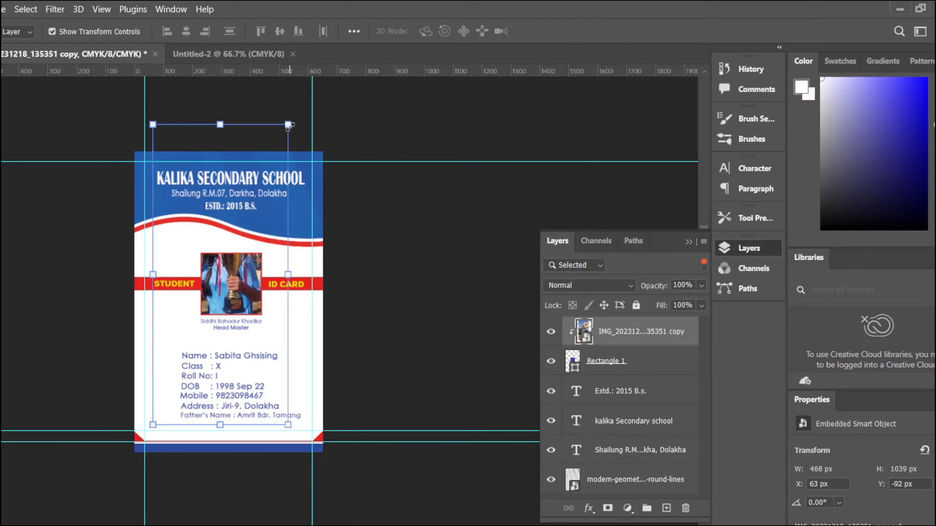
Step: Scale the clipped photo down to about 80% and position it to fill the frame
{"action": "left_click_drag", "start_coordinate": [289, 125], "coordinate": [298, 223]}
{"action": "left_click_drag", "start_coordinate": [240, 298], "coordinate": [267, 288]}
{"action": "left_click_drag", "start_coordinate": [181, 306], "coordinate": [162, 307]}
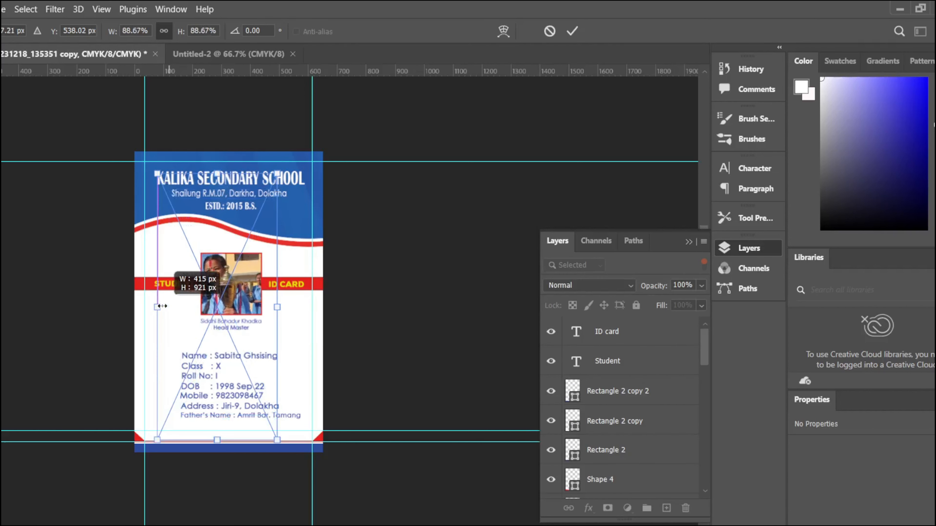
{"action": "left_click_drag", "start_coordinate": [277, 308], "coordinate": [304, 307]}
{"action": "left_click_drag", "start_coordinate": [234, 283], "coordinate": [234, 294]}
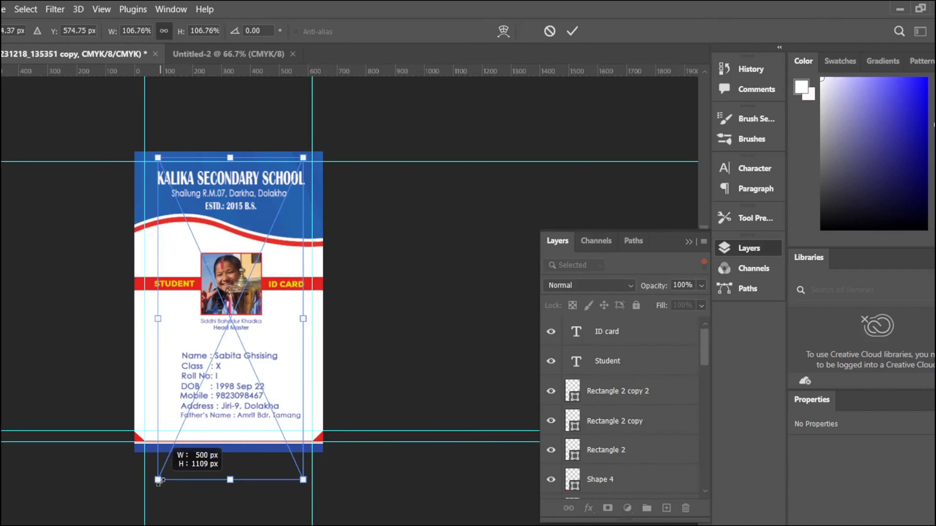
{"action": "left_click_drag", "start_coordinate": [161, 482], "coordinate": [171, 456]}
{"action": "left_click_drag", "start_coordinate": [235, 343], "coordinate": [232, 352]}
{"action": "left_click_drag", "start_coordinate": [299, 462], "coordinate": [282, 430]}
{"action": "left_click_drag", "start_coordinate": [255, 337], "coordinate": [262, 349]}
{"action": "left_click_drag", "start_coordinate": [174, 443], "coordinate": [185, 419]}
{"action": "left_click_drag", "start_coordinate": [251, 345], "coordinate": [248, 348]}
{"action": "key", "text": "Return"}
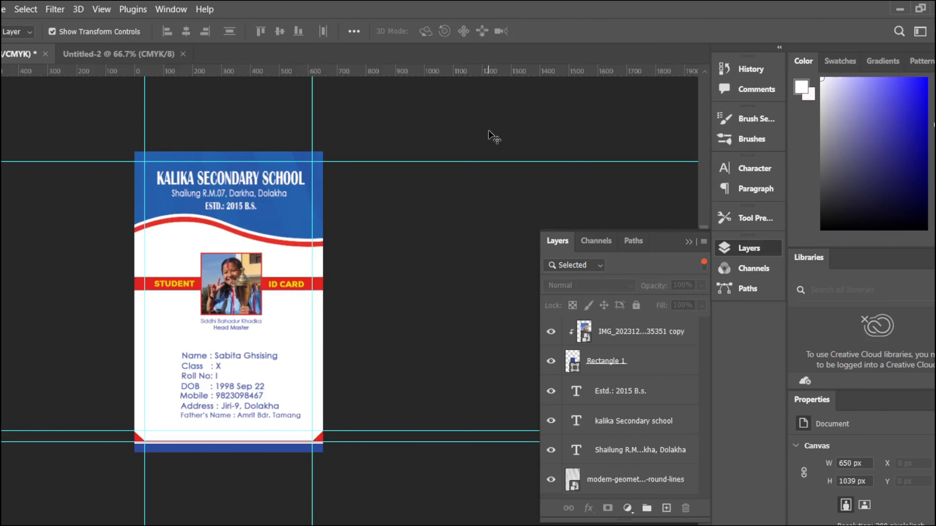
Step: Lock the geometric background layer
{"action": "right_click", "coordinate": [316, 275]}
{"action": "left_click", "coordinate": [325, 309]}
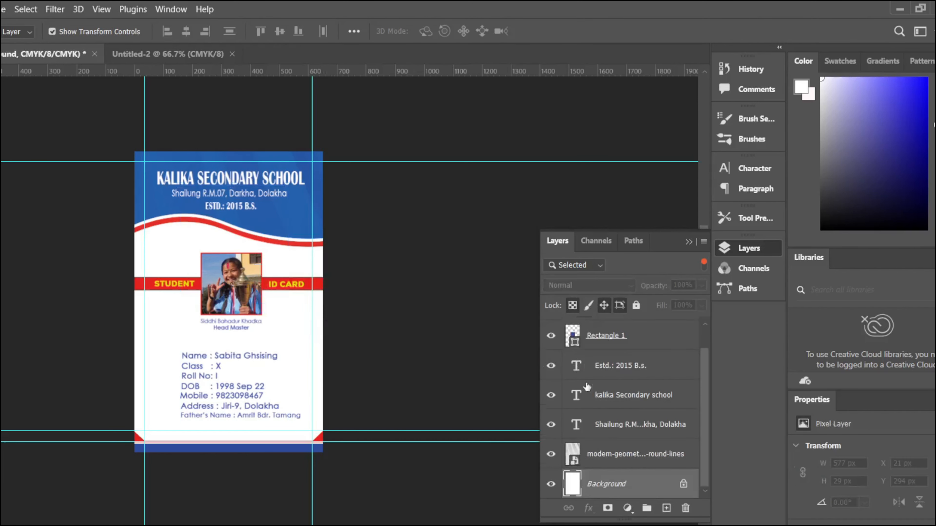
{"action": "left_click", "coordinate": [482, 233]}
{"action": "left_click", "coordinate": [689, 242]}
{"action": "left_click_drag", "start_coordinate": [178, 353], "coordinate": [206, 371]}
{"action": "left_click", "coordinate": [729, 254]}
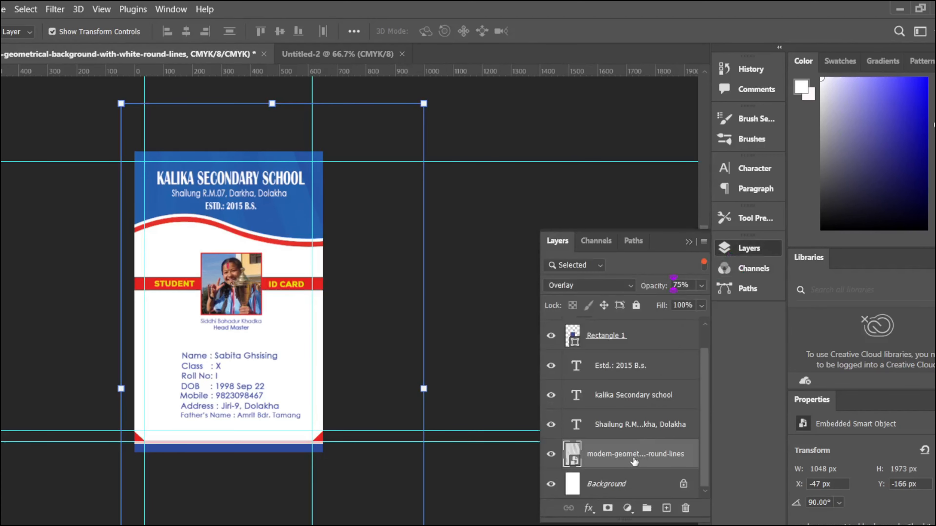
{"action": "right_click", "coordinate": [629, 459]}
{"action": "left_click", "coordinate": [601, 448]}
Step: Enlarge the selected detail text lines to about 113% as a first attempt
{"action": "left_click", "coordinate": [636, 305]}
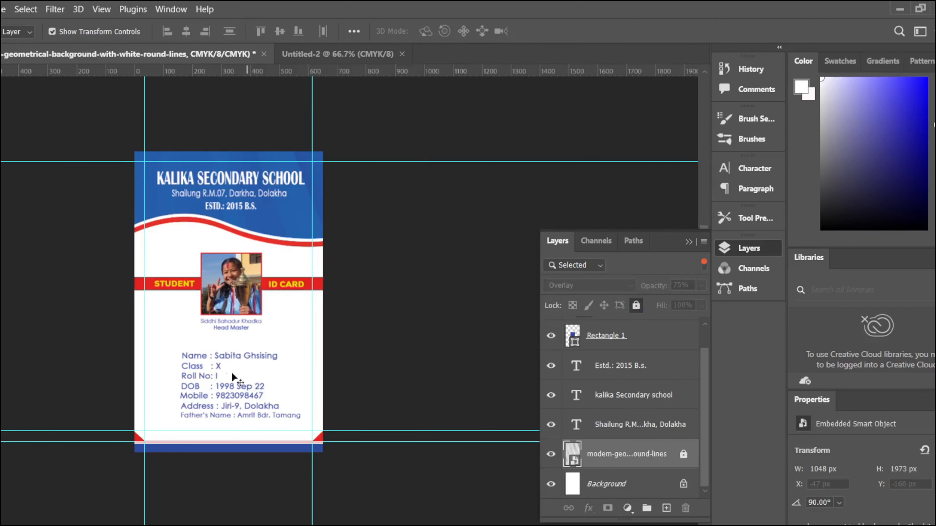
{"action": "left_click_drag", "start_coordinate": [280, 349], "coordinate": [201, 414]}
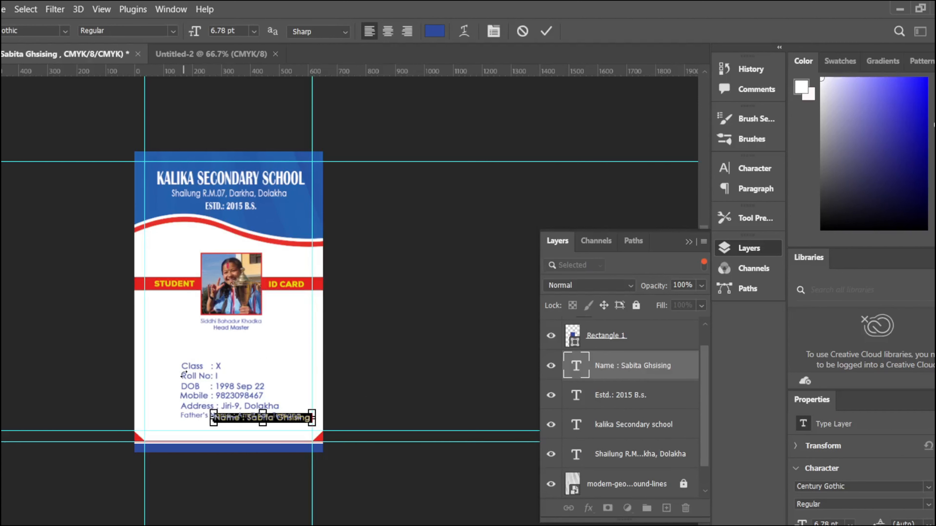
{"action": "left_click", "coordinate": [528, 30]}
{"action": "left_click_drag", "start_coordinate": [175, 349], "coordinate": [211, 422]}
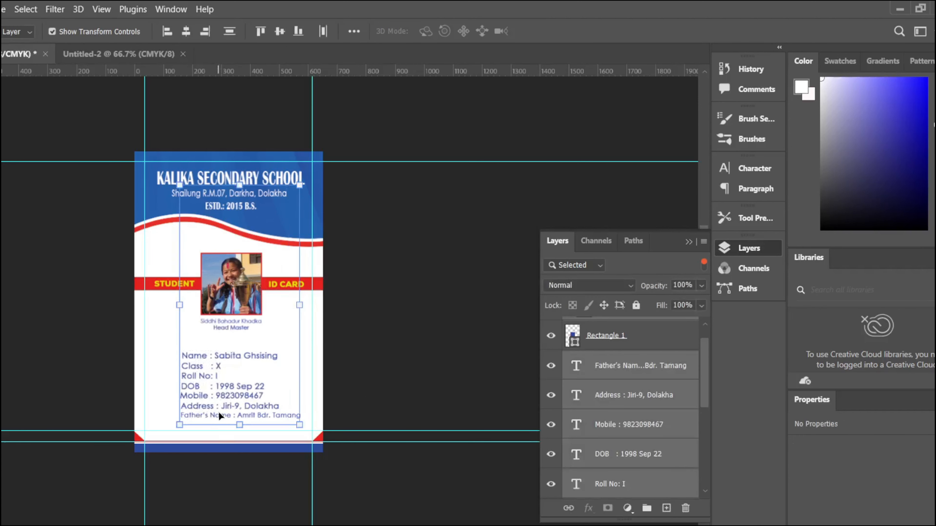
{"action": "left_click_drag", "start_coordinate": [179, 304], "coordinate": [159, 305]}
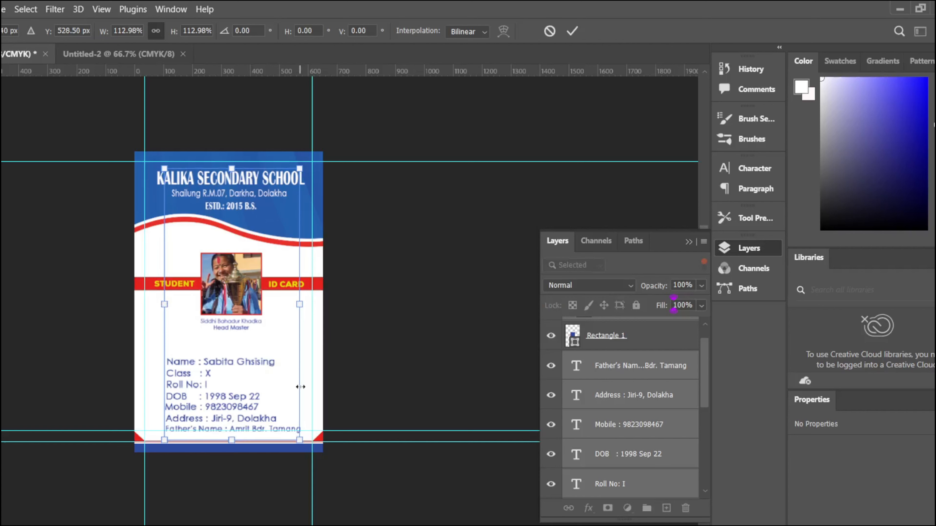
{"action": "left_click_drag", "start_coordinate": [229, 169], "coordinate": [229, 166]}
{"action": "scroll", "coordinate": [255, 220], "scroll_direction": "up", "scroll_amount": 5}
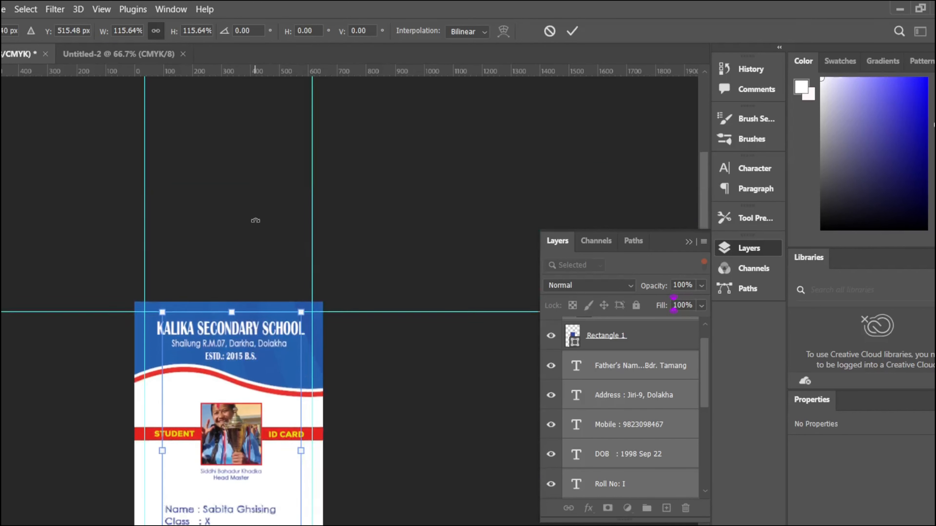
{"action": "scroll", "coordinate": [255, 219], "scroll_direction": "down", "scroll_amount": 5}
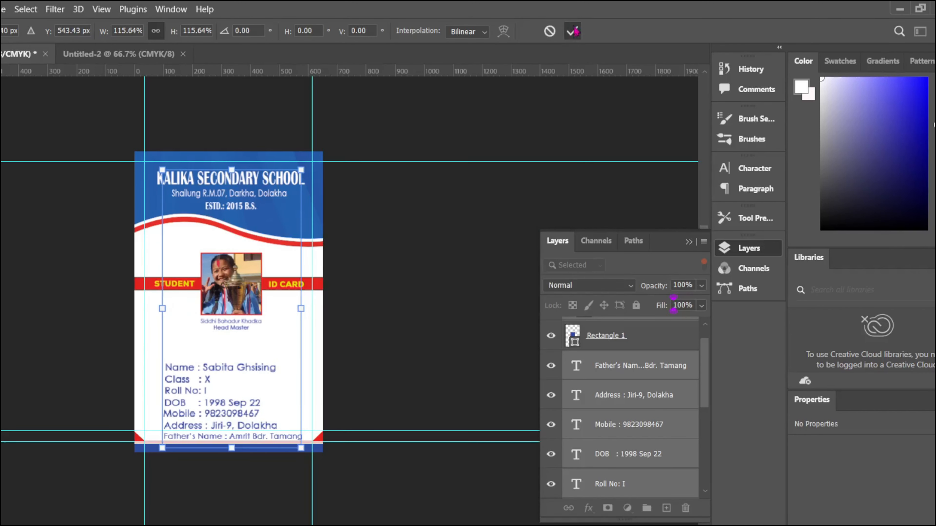
{"action": "left_click", "coordinate": [572, 31]}
Step: Lock the photo layer and the Rectangle 1 photo frame
{"action": "scroll", "coordinate": [626, 354], "scroll_direction": "up", "scroll_amount": 1}
{"action": "left_click", "coordinate": [624, 328]}
{"action": "left_click", "coordinate": [636, 305]}
{"action": "left_click", "coordinate": [614, 360]}
{"action": "left_click", "coordinate": [636, 305]}
{"action": "scroll", "coordinate": [228, 369], "scroll_direction": "up", "scroll_amount": 1}
{"action": "left_click", "coordinate": [174, 381]}
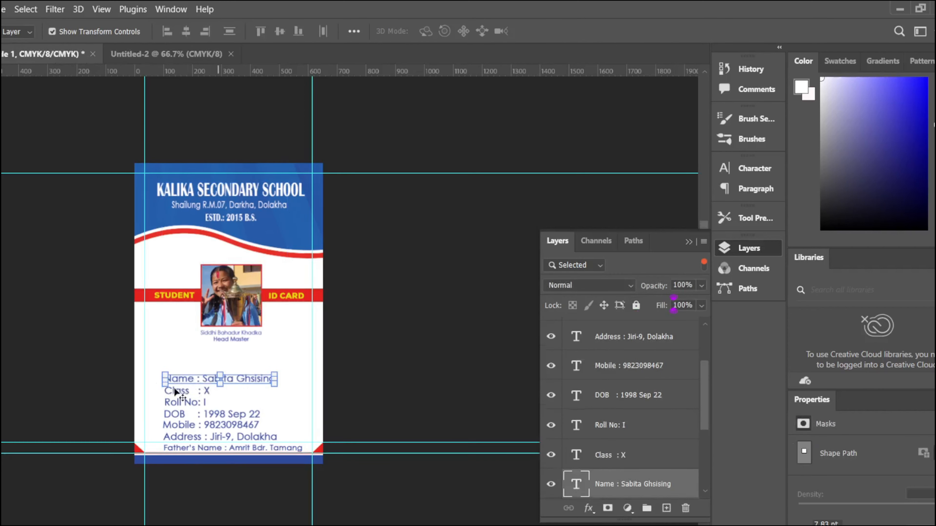
Step: Try enlarging and moving the detail block, then revert it to its original size
{"action": "left_click", "coordinate": [339, 226]}
{"action": "left_click_drag", "start_coordinate": [156, 373], "coordinate": [200, 448]}
{"action": "left_click", "coordinate": [202, 402]}
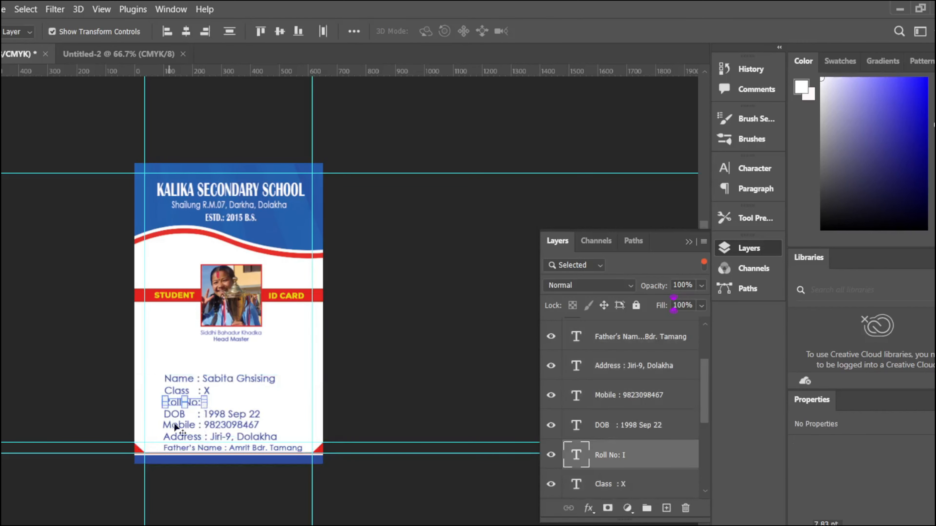
{"action": "left_click_drag", "start_coordinate": [156, 374], "coordinate": [211, 447]}
{"action": "left_click_drag", "start_coordinate": [229, 374], "coordinate": [229, 362]}
{"action": "left_click_drag", "start_coordinate": [228, 403], "coordinate": [224, 396]}
{"action": "key", "text": "ctrl+z"}
{"action": "key", "text": "ctrl+z"}
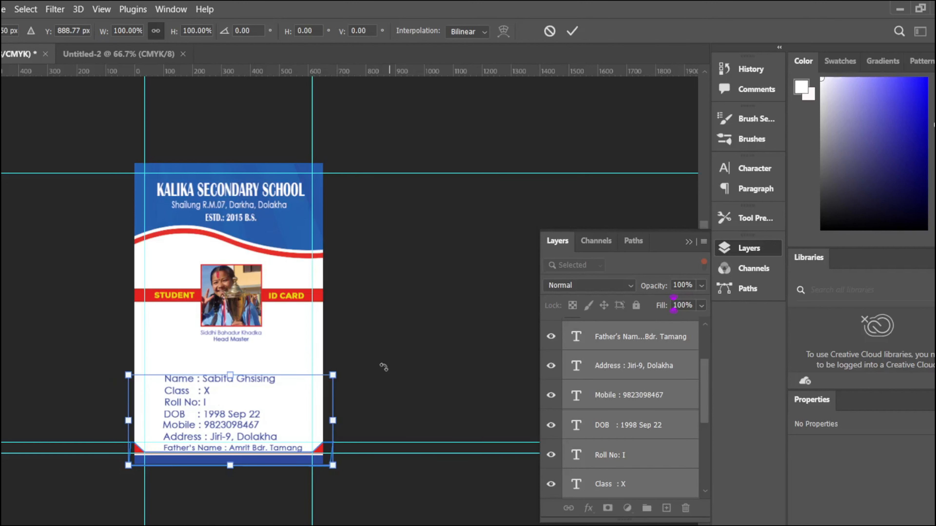
{"action": "left_click", "coordinate": [551, 31]}
{"action": "left_click", "coordinate": [180, 403]}
Step: Move the six detail lines up about 83 px and enlarge them to about 113%
{"action": "left_click_drag", "start_coordinate": [159, 374], "coordinate": [182, 436]}
{"action": "left_click_drag", "start_coordinate": [182, 419], "coordinate": [183, 395]}
{"action": "left_click_drag", "start_coordinate": [206, 448], "coordinate": [206, 424]}
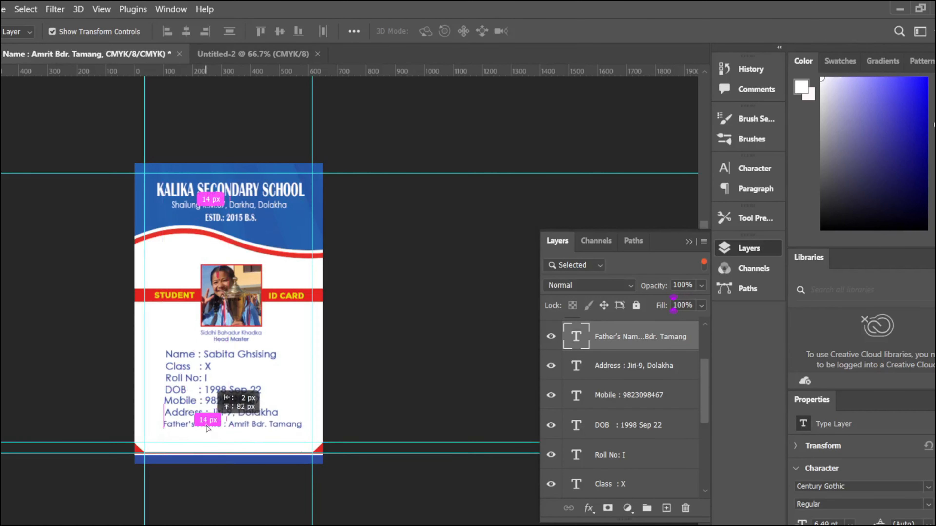
{"action": "left_click_drag", "start_coordinate": [163, 347], "coordinate": [181, 425]}
{"action": "left_click_drag", "start_coordinate": [189, 407], "coordinate": [188, 412]}
{"action": "left_click_drag", "start_coordinate": [231, 433], "coordinate": [236, 438]}
{"action": "key", "text": "Left"}
{"action": "key", "text": "Left"}
{"action": "key", "text": "Left"}
{"action": "key", "text": "Left"}
{"action": "left_click", "coordinate": [688, 243]}
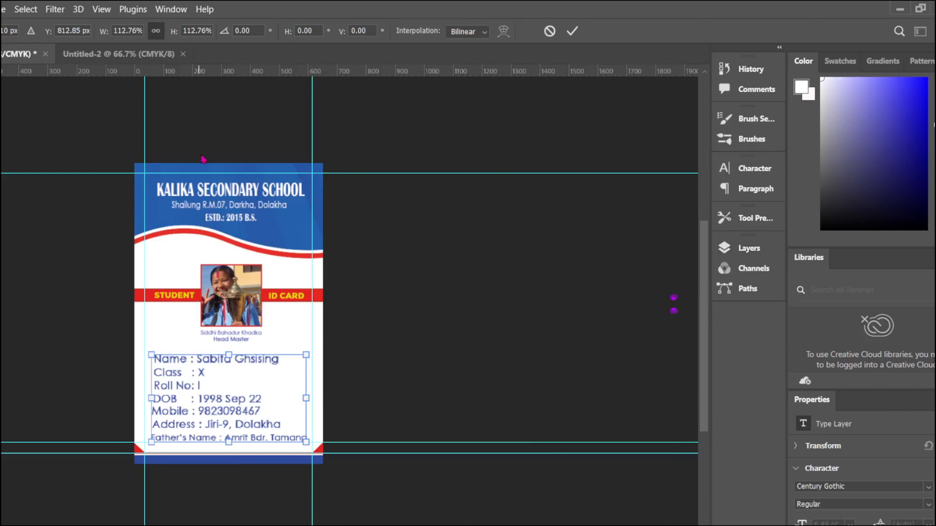
{"action": "left_click", "coordinate": [749, 190]}
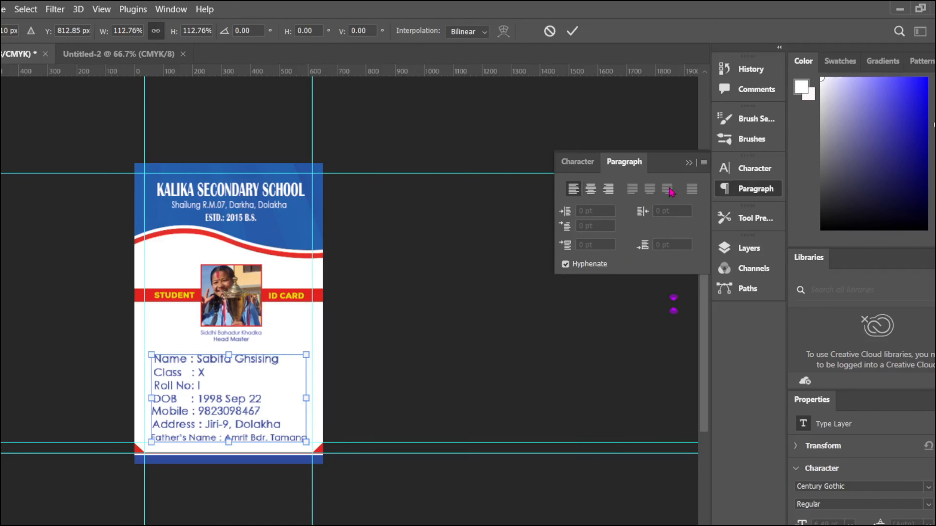
{"action": "key", "text": "Return"}
Step: Reposition the Father's Name line and apply a transform to the Mobile line
{"action": "left_click", "coordinate": [204, 434]}
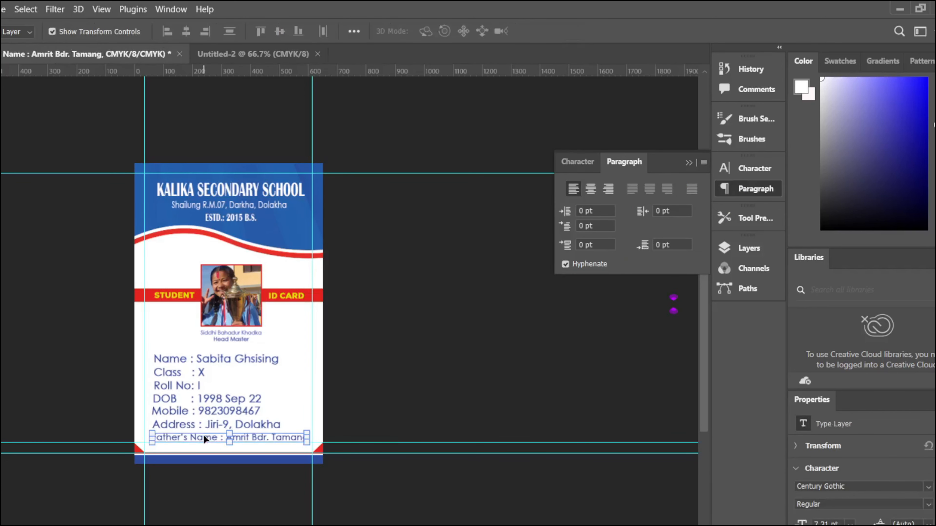
{"action": "left_click_drag", "start_coordinate": [203, 434], "coordinate": [210, 413]}
{"action": "key", "text": "ctrl+t"}
{"action": "key", "text": "Return"}
Step: Resize and slightly nudge the Head Master caption, then clear the selection
{"action": "left_click", "coordinate": [227, 331]}
{"action": "key", "text": "ctrl+t"}
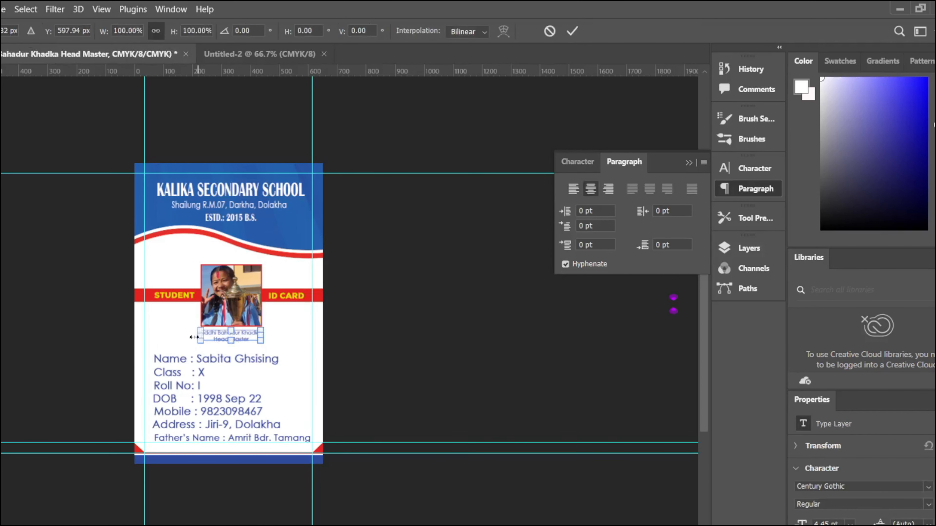
{"action": "left_click_drag", "start_coordinate": [263, 336], "coordinate": [231, 338]}
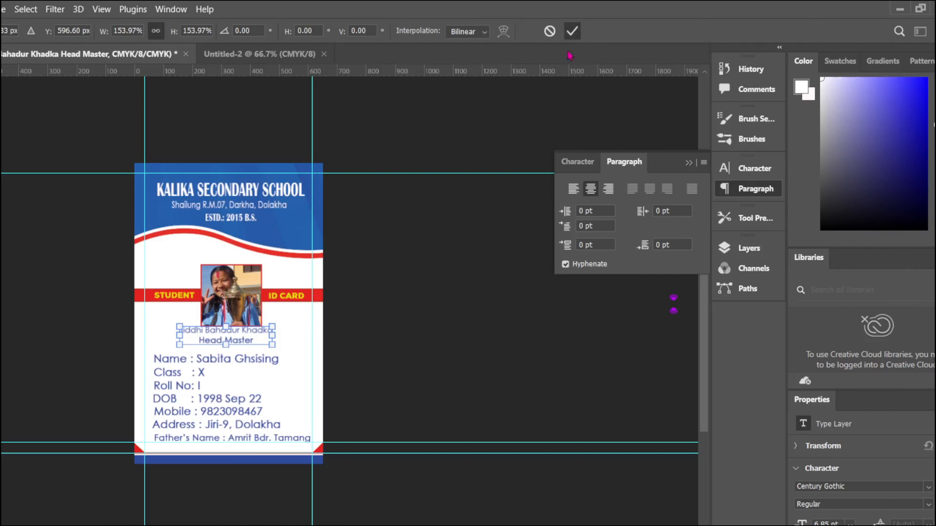
{"action": "left_click", "coordinate": [572, 31]}
{"action": "left_click", "coordinate": [375, 373]}
{"action": "scroll", "coordinate": [339, 406], "scroll_direction": "up", "scroll_amount": 5}
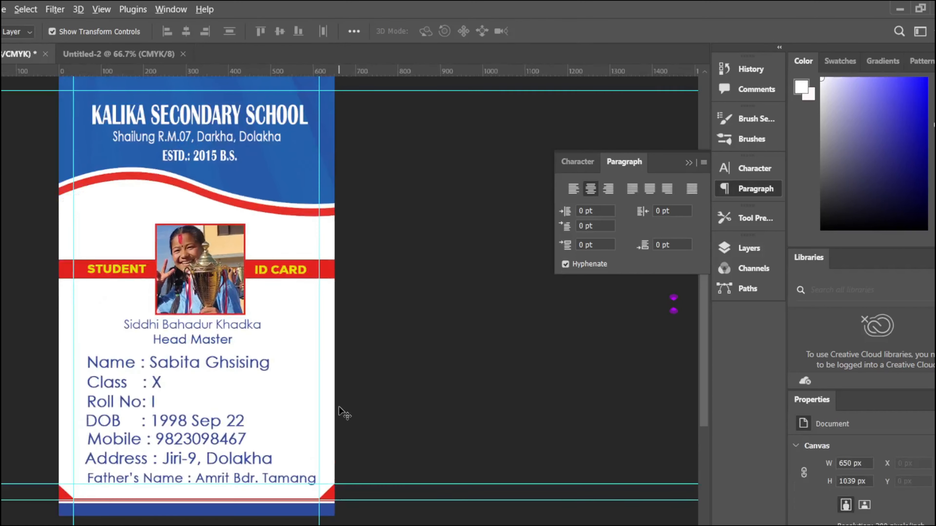
{"action": "scroll", "coordinate": [313, 335], "scroll_direction": "left", "scroll_amount": 3}
{"action": "left_click", "coordinate": [313, 334]}
{"action": "scroll", "coordinate": [321, 321], "scroll_direction": "up", "scroll_amount": 3}
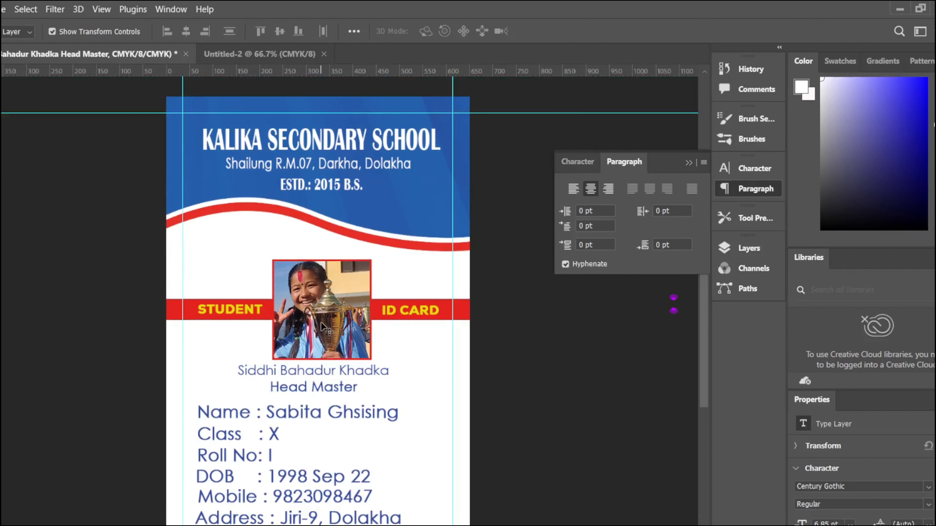
{"action": "left_click", "coordinate": [400, 398]}
{"action": "left_click", "coordinate": [536, 427]}
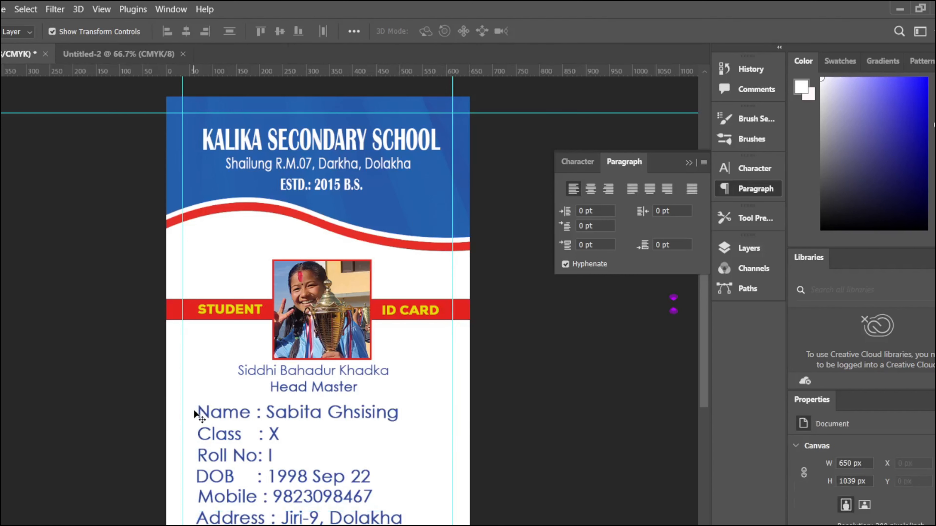
Step: Scale the student detail lines to about 93% and shift them slightly down and right
{"action": "left_click_drag", "start_coordinate": [194, 407], "coordinate": [423, 451]}
{"action": "left_click", "coordinate": [423, 451]}
{"action": "left_click", "coordinate": [199, 409]}
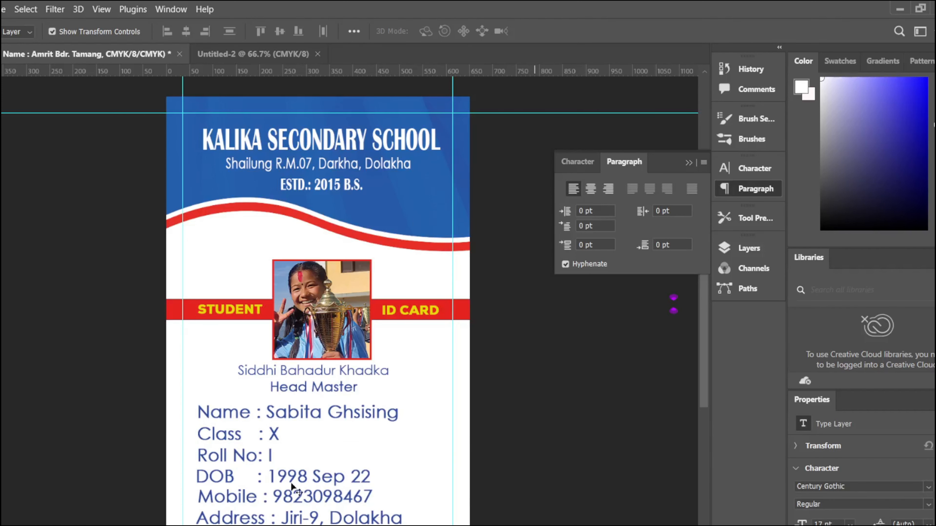
{"action": "left_click_drag", "start_coordinate": [199, 402], "coordinate": [274, 525]}
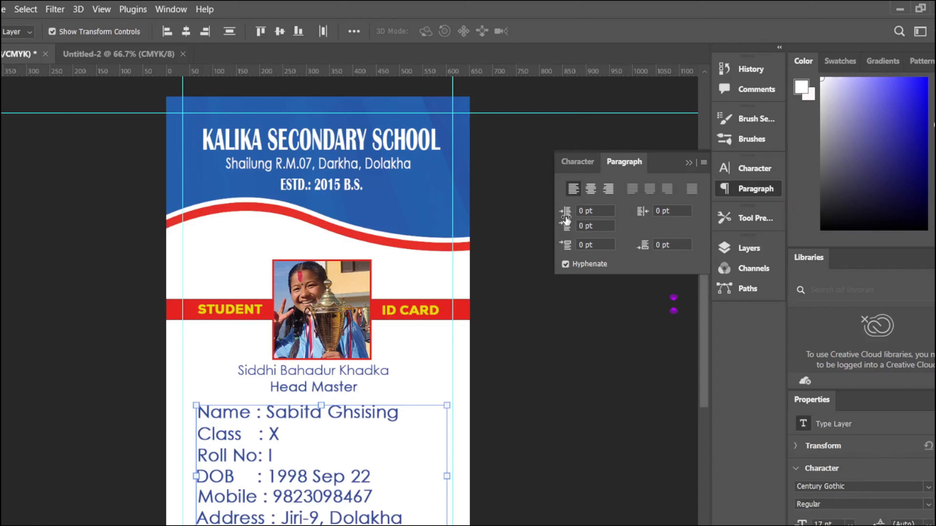
{"action": "left_click_drag", "start_coordinate": [192, 403], "coordinate": [209, 413]}
{"action": "left_click_drag", "start_coordinate": [308, 485], "coordinate": [302, 478]}
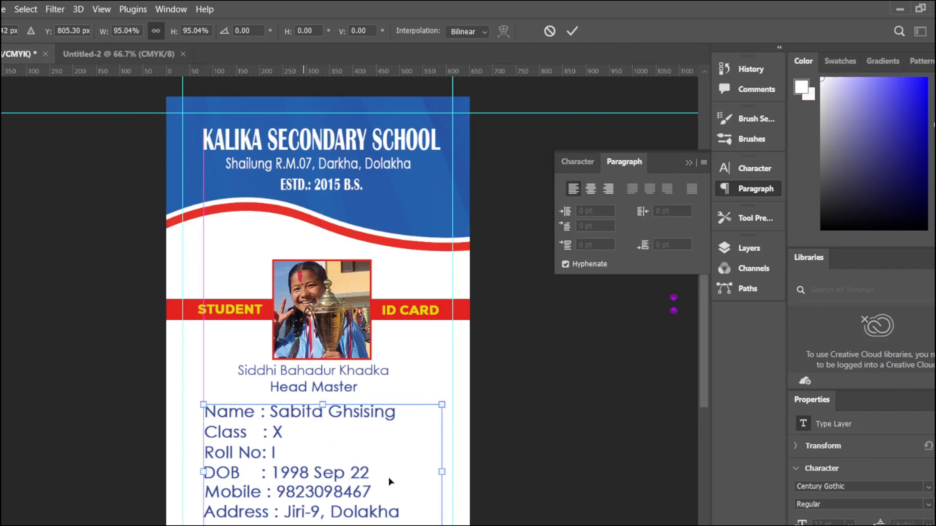
{"action": "left_click_drag", "start_coordinate": [441, 472], "coordinate": [434, 471]}
{"action": "left_click_drag", "start_coordinate": [311, 473], "coordinate": [312, 481]}
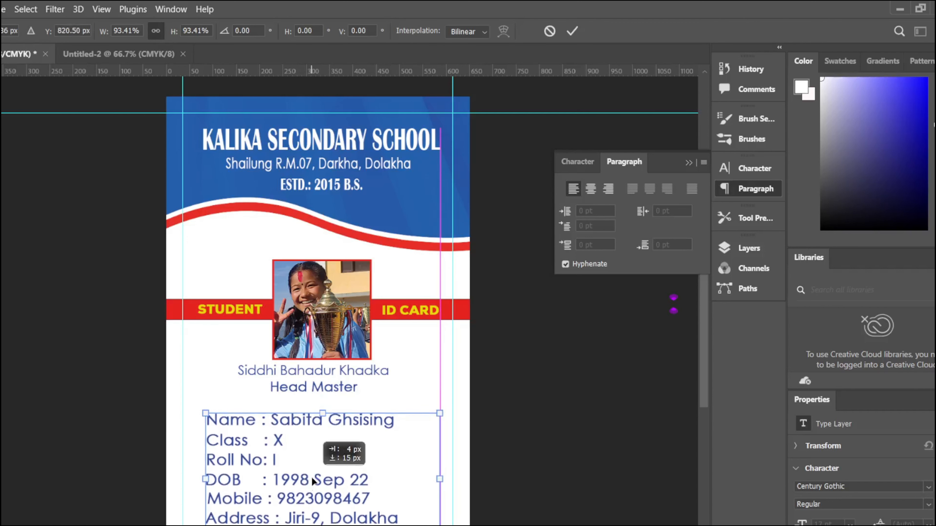
{"action": "key", "text": "Return"}
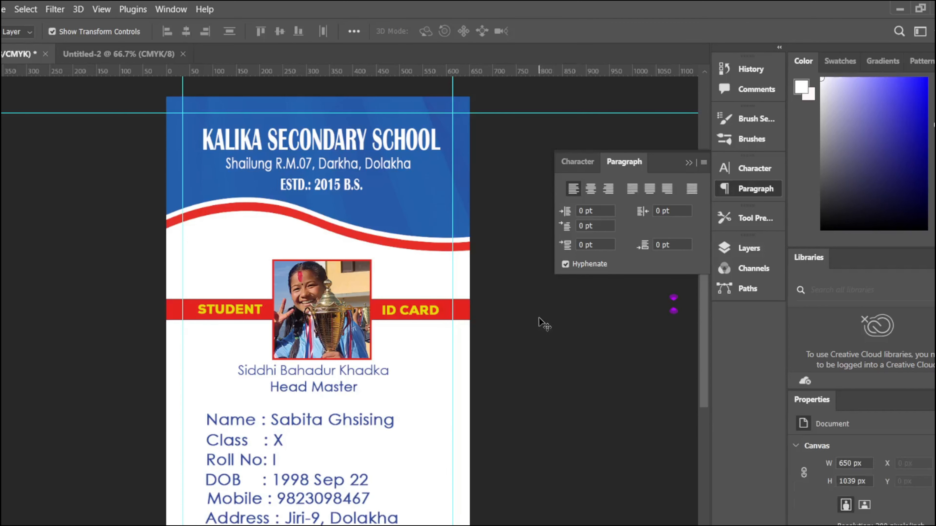
Step: Move the STUDENT label slightly closer to the photo
{"action": "left_click_drag", "start_coordinate": [247, 307], "coordinate": [242, 308]}
{"action": "left_click_drag", "start_coordinate": [404, 310], "coordinate": [404, 310]}
{"action": "left_click_drag", "start_coordinate": [243, 311], "coordinate": [246, 315]}
{"action": "left_click", "coordinate": [412, 310]}
{"action": "left_click", "coordinate": [502, 307]}
{"action": "left_click", "coordinate": [512, 324]}
Step: Preview other colours for the KALIKA SECONDARY SCHOOL title but keep it white
{"action": "key", "text": "ctrl+minus"}
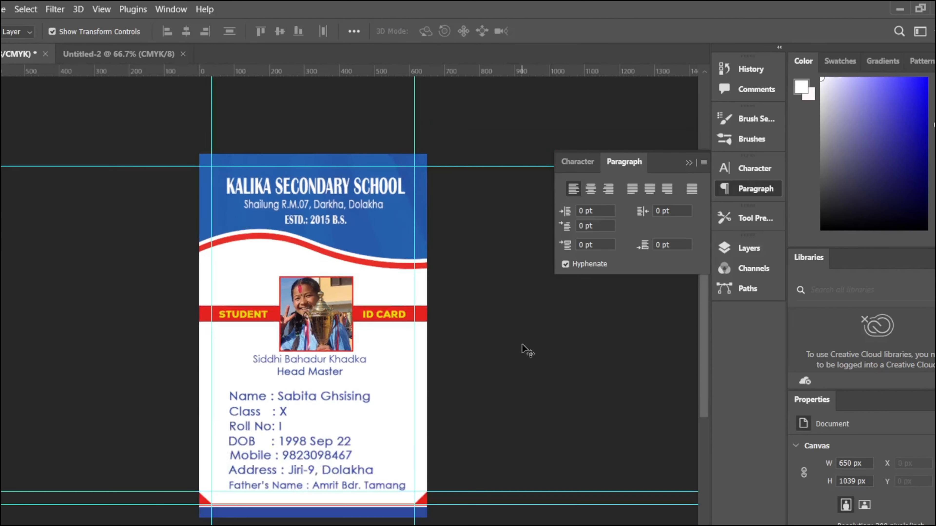
{"action": "left_click", "coordinate": [355, 184]}
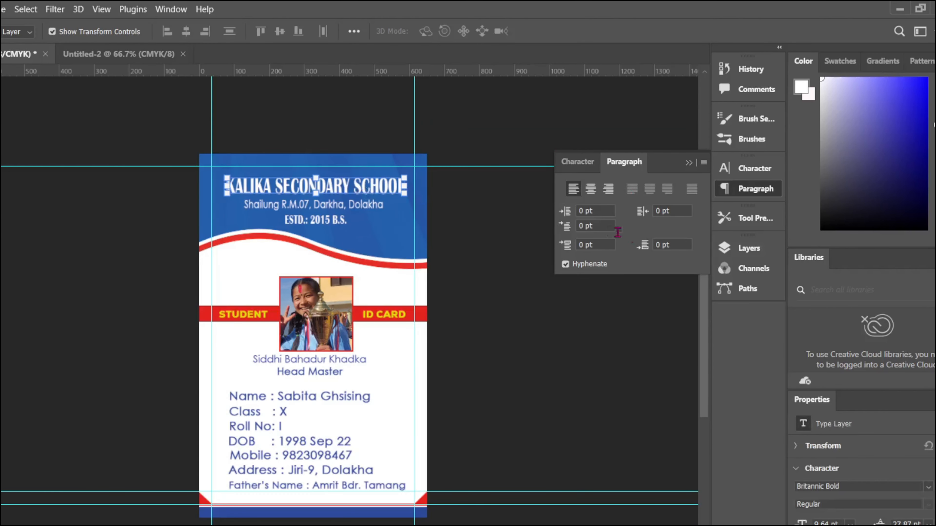
{"action": "left_click", "coordinate": [754, 169]}
{"action": "left_click", "coordinate": [686, 259]}
{"action": "left_click", "coordinate": [578, 258]}
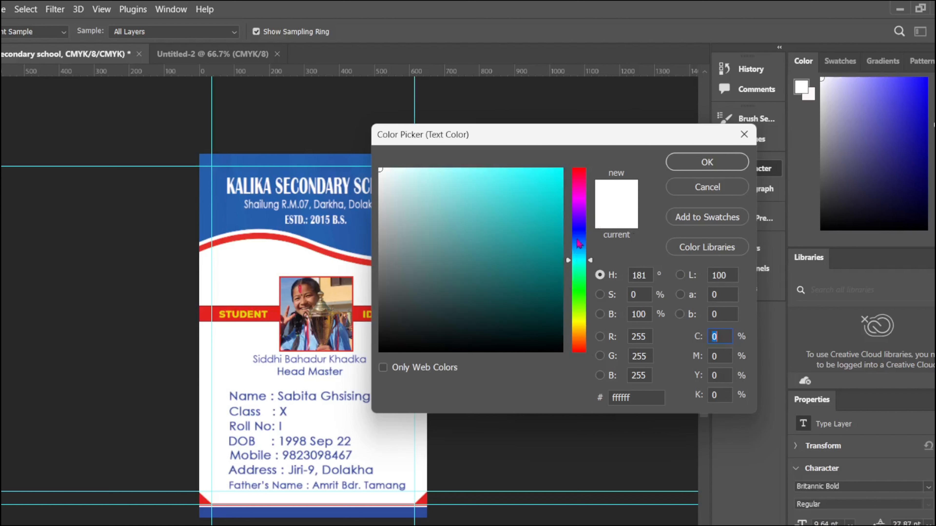
{"action": "mouse_move", "coordinate": [582, 274]}
{"action": "left_mouse_down"}
{"action": "mouse_move", "coordinate": [580, 178]}
{"action": "mouse_move", "coordinate": [578, 314]}
{"action": "left_mouse_up"}
{"action": "left_click", "coordinate": [743, 135]}
{"action": "left_click", "coordinate": [642, 138]}
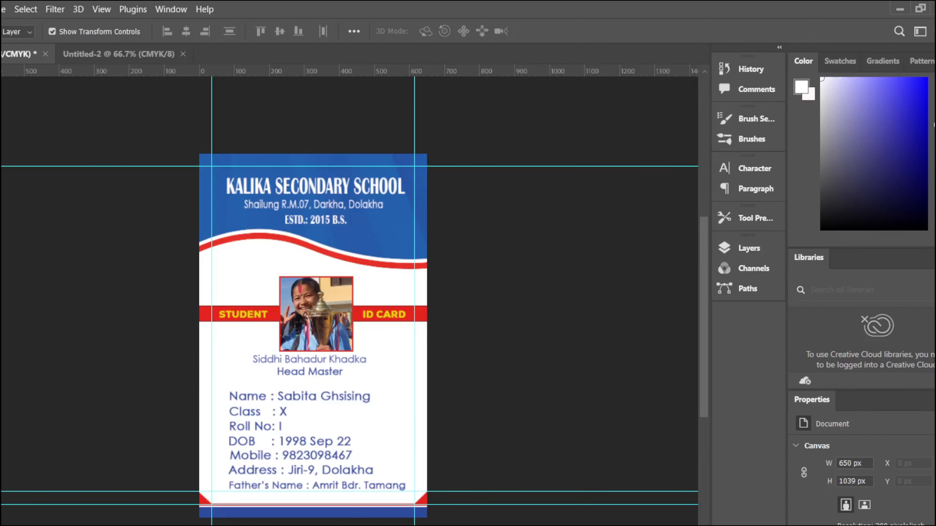
{"action": "left_click", "coordinate": [1, 9]}
Step: Set the export to JPG format at Great quality
{"action": "mouse_move", "coordinate": [28, 222]}
{"action": "left_click", "coordinate": [102, 238]}
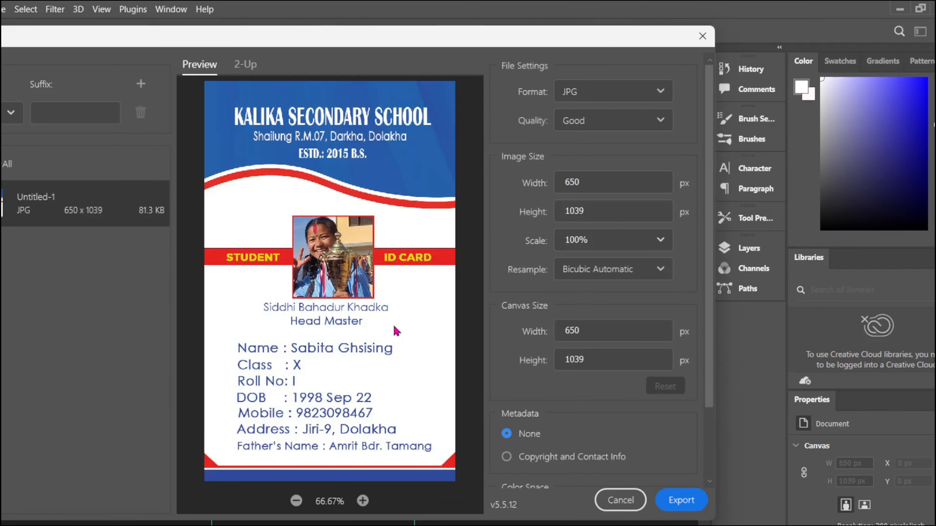
{"action": "left_click", "coordinate": [604, 95]}
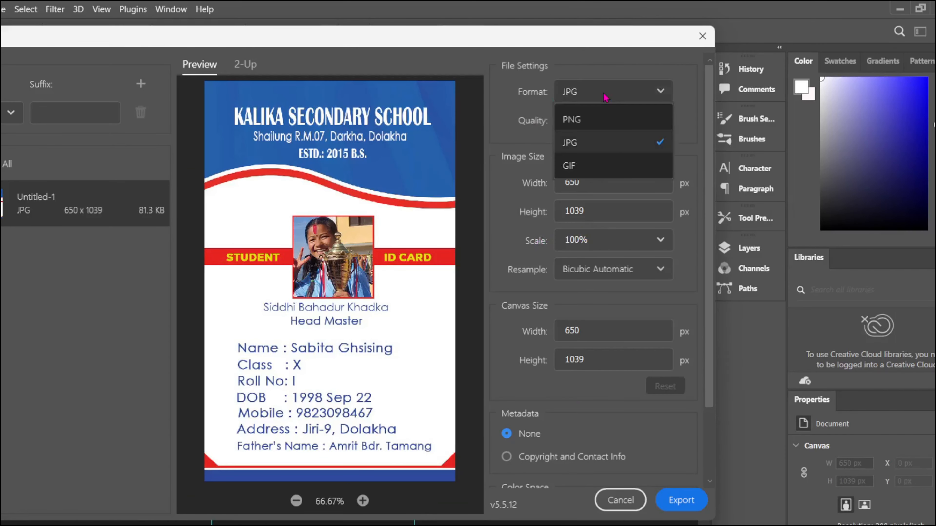
{"action": "left_click", "coordinate": [583, 144]}
{"action": "left_click", "coordinate": [597, 121]}
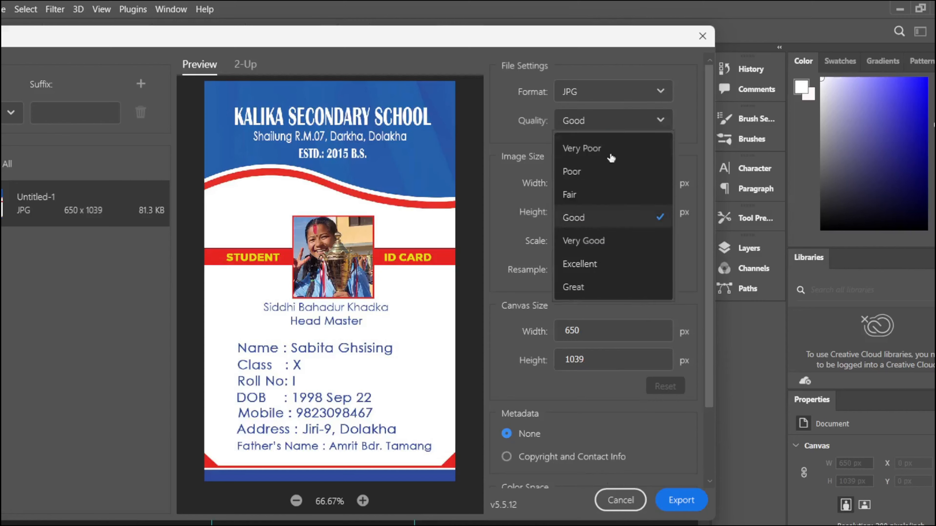
{"action": "left_click", "coordinate": [574, 284]}
Step: Save the JPG as 'Loku Id card' in the Project folder and close Untitled-2
{"action": "left_click", "coordinate": [676, 502]}
{"action": "key", "text": "BackSpace"}
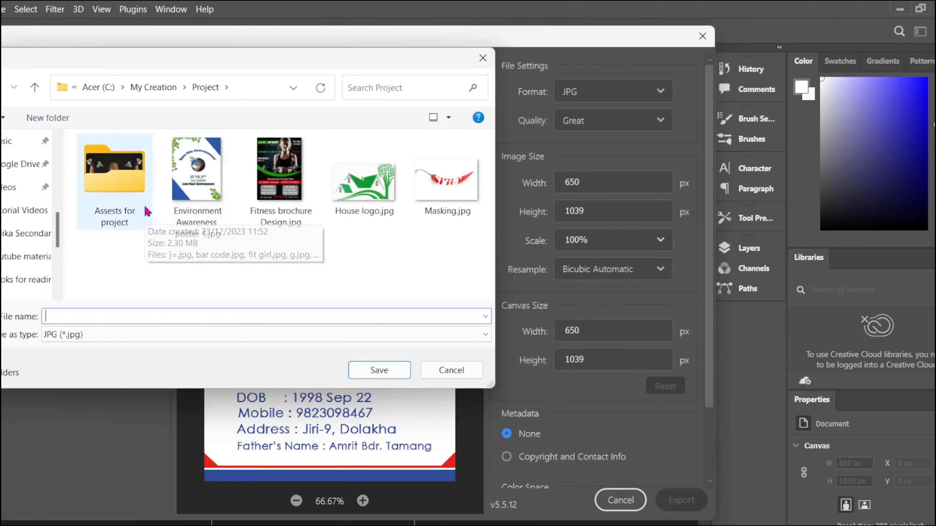
{"action": "type", "text": "Loku Id card"}
{"action": "left_click", "coordinate": [379, 371]}
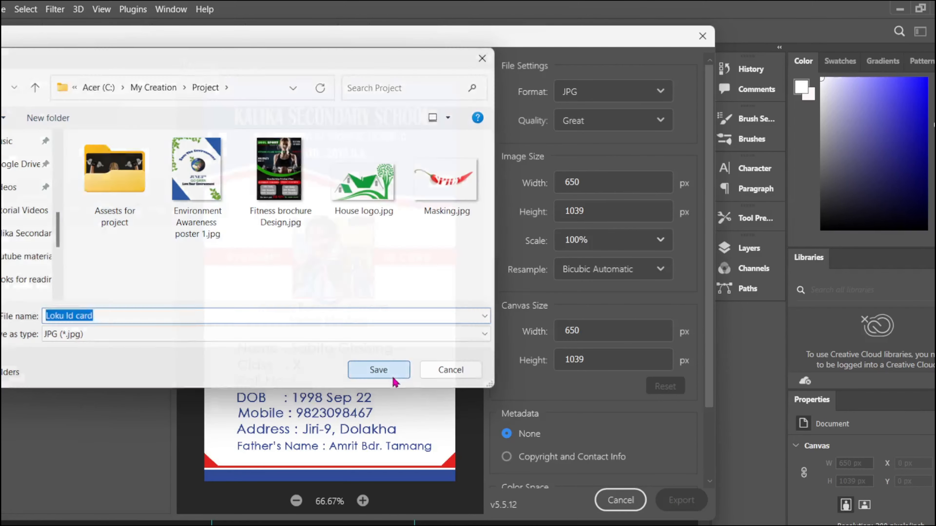
{"action": "key", "text": "ctrl+w"}
{"action": "left_click", "coordinate": [433, 237]}
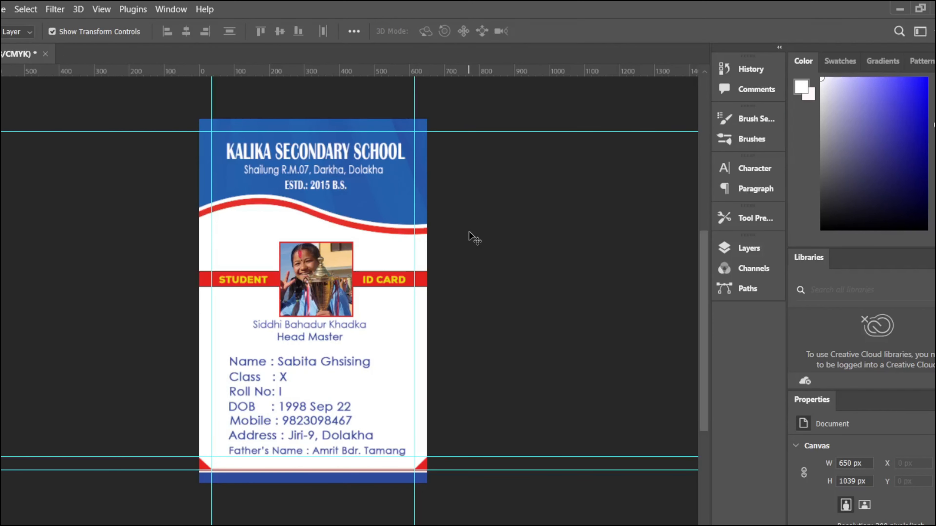
Step: Quit Photoshop, choosing to save Untitled-1 first
{"action": "right_click", "coordinate": [399, 152]}
{"action": "left_click", "coordinate": [142, 116]}
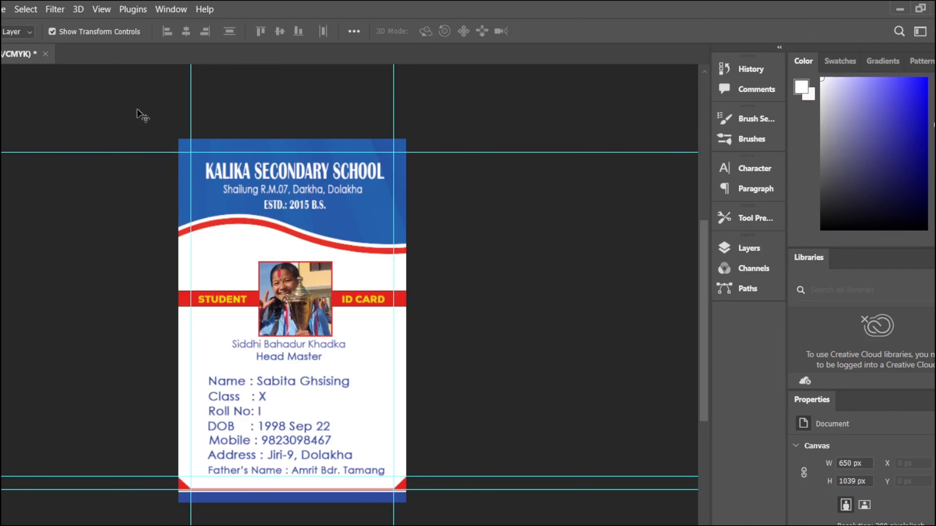
{"action": "key", "text": "ctrl+q"}
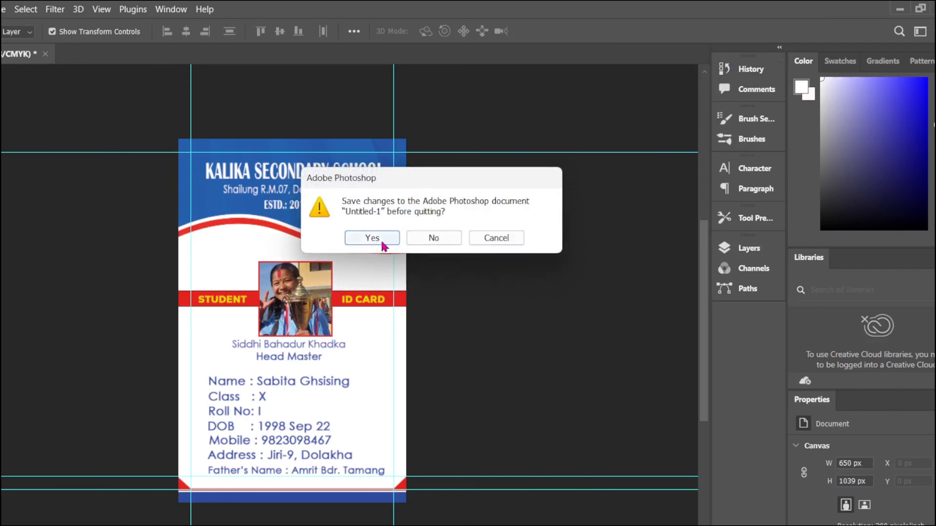
{"action": "key", "text": "Return"}
Step: Save the design as a PSD in C: > My Creation > Adobe Photo Shop > PSD
{"action": "left_click", "coordinate": [0, 170]}
{"action": "double_click", "coordinate": [23, 124]}
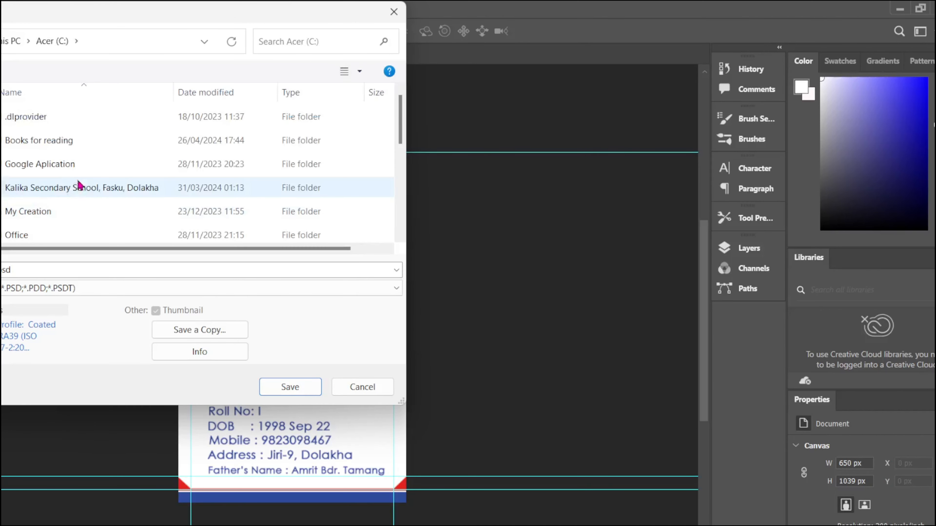
{"action": "double_click", "coordinate": [58, 210]}
{"action": "double_click", "coordinate": [63, 171]}
{"action": "double_click", "coordinate": [31, 125]}
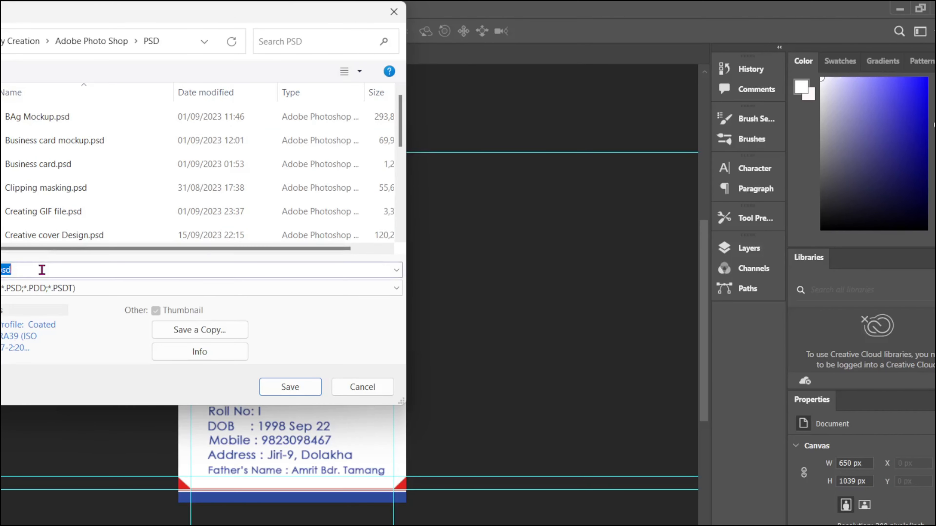
{"action": "key", "text": "BackSpace"}
{"action": "key", "text": "Return"}
{"action": "left_click", "coordinate": [560, 164]}
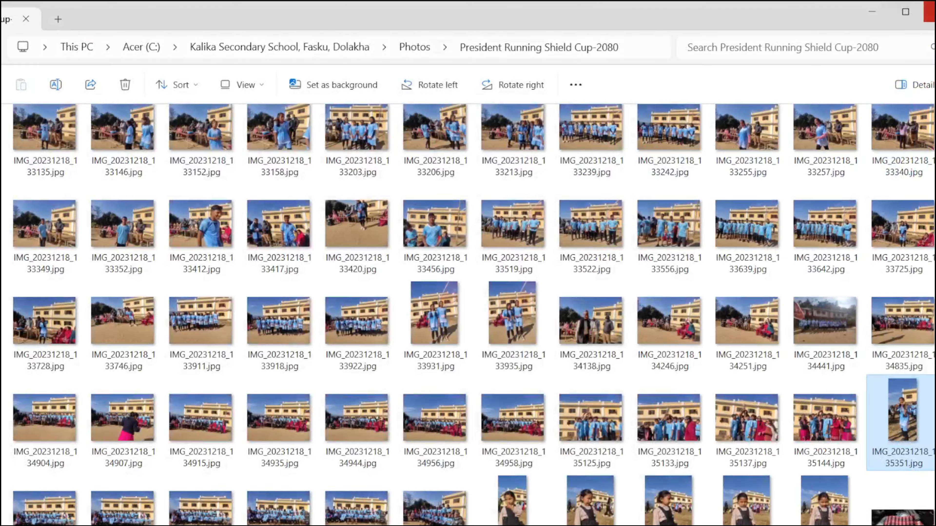